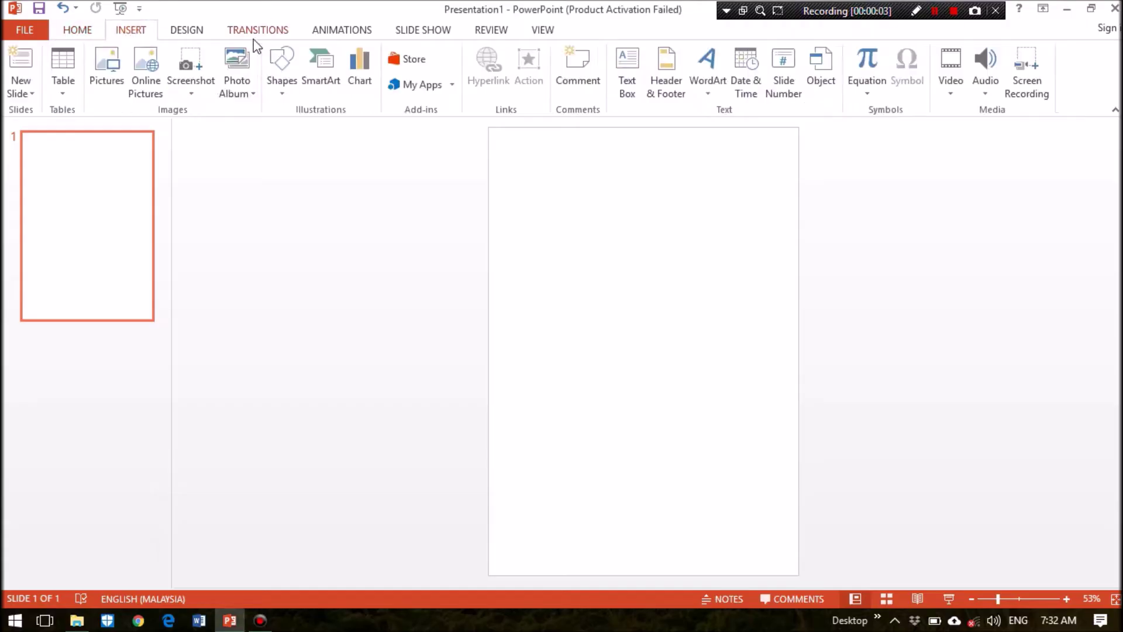
# Draw a large rectangle across the slide top, tilt it, and narrow it from the left.
pyautogui.click(281, 70)
pyautogui.click(275, 170)
pyautogui.moveTo(293, 147)
pyautogui.mouseDown()
pyautogui.moveTo(582, 316)
pyautogui.moveTo(640, 333)
pyautogui.mouseUp()
pyautogui.moveTo(464, 133)
pyautogui.mouseDown()
pyautogui.moveTo(673, 128)
pyautogui.moveTo(659, 162)
pyautogui.moveTo(679, 144)
pyautogui.moveTo(633, 125)
pyautogui.mouseUp()
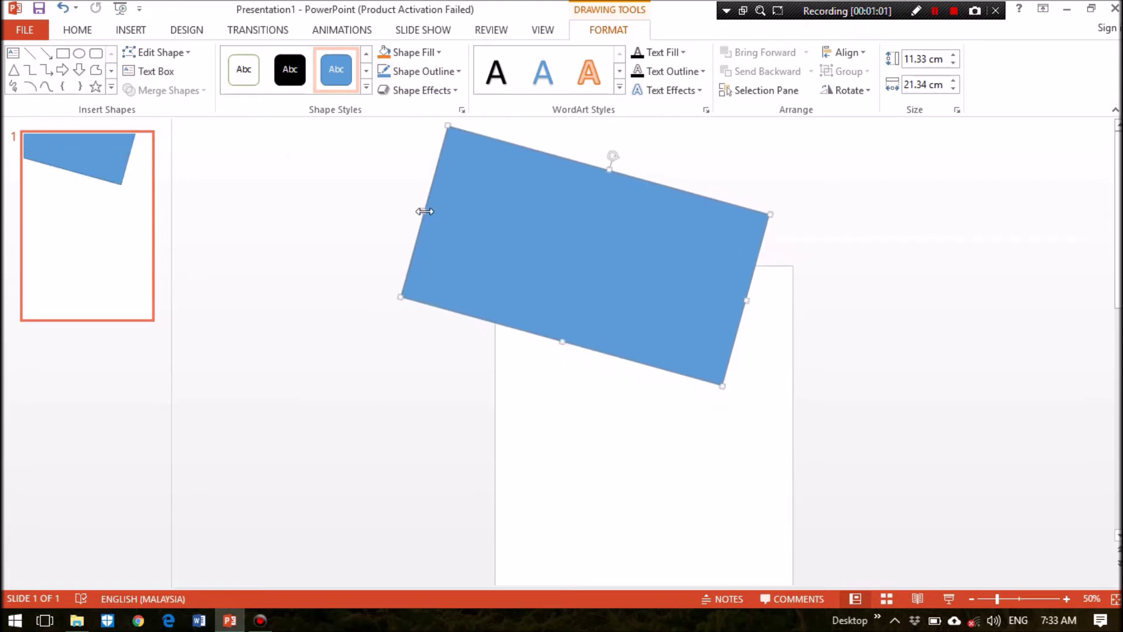
pyautogui.moveTo(425, 211); pyautogui.dragTo(498, 214)
# Remove the rectangle's outline and fill it green.
pyautogui.click(423, 71)
pyautogui.click(411, 216)
pyautogui.click(411, 56)
pyautogui.click(460, 181)
# Duplicate the green rectangle and rotate the copy further clockwise.
pyautogui.hotkey('ctrl', 'c')
pyautogui.hotkey('ctrl', 'v')
pyautogui.moveTo(656, 146)
pyautogui.mouseDown()
pyautogui.moveTo(707, 139)
pyautogui.moveTo(741, 157)
pyautogui.moveTo(758, 251)
pyautogui.mouseUp()
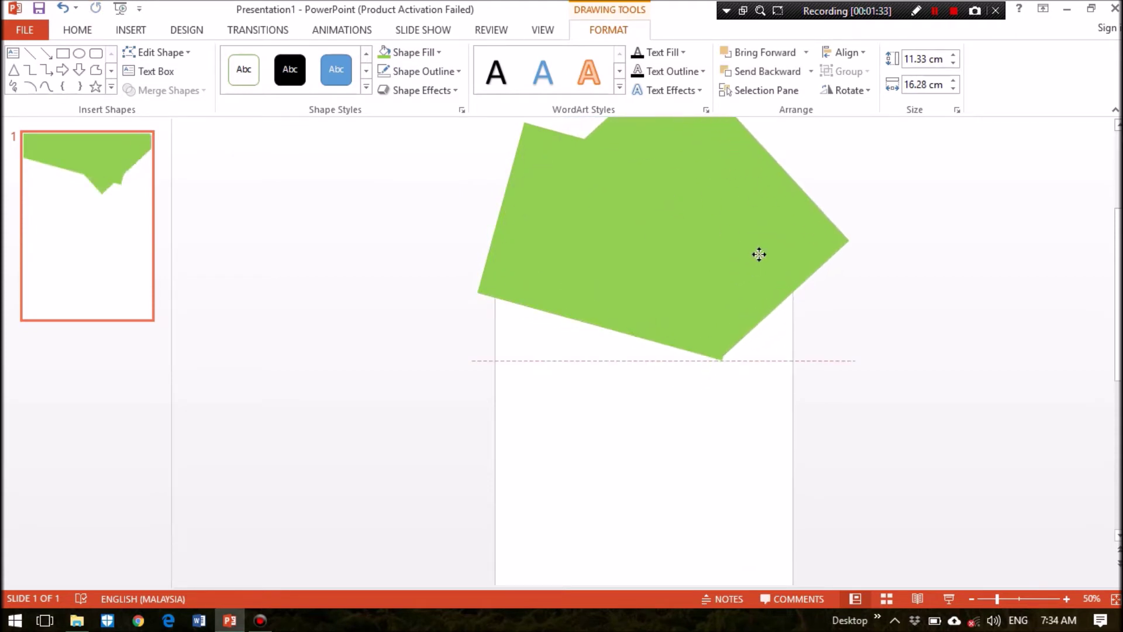
# Adjust the top green shape so the two rectangles form the angled header.
pyautogui.click(892, 381)
pyautogui.click(758, 285)
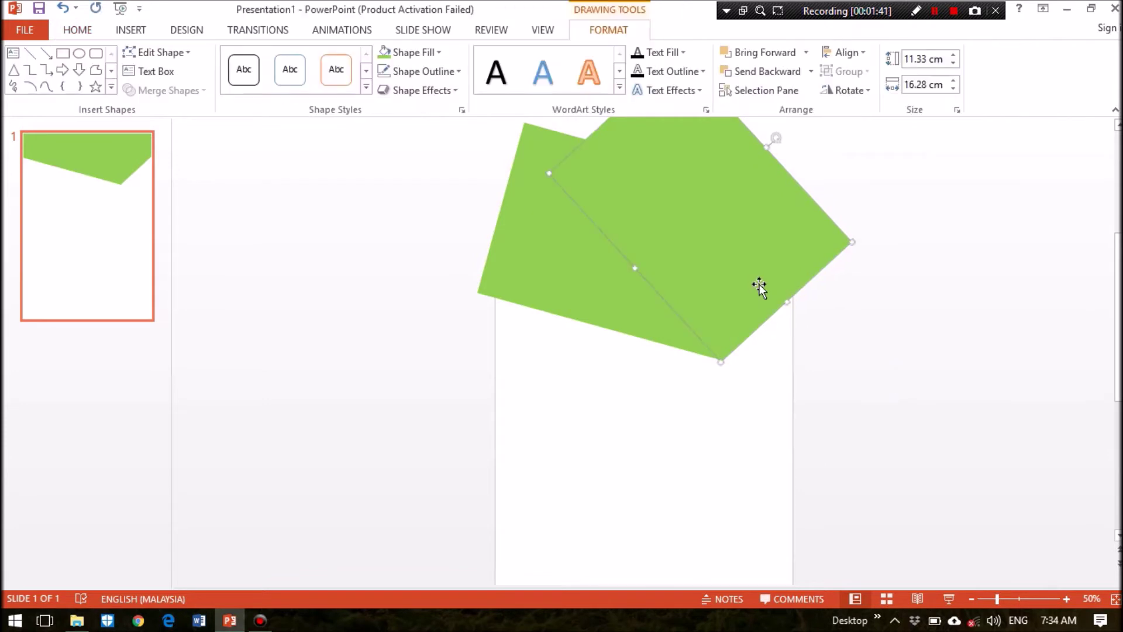
pyautogui.click(914, 321)
pyautogui.scroll(1, 914, 320)
pyautogui.click(694, 145)
pyautogui.moveTo(694, 146); pyautogui.dragTo(742, 226)
pyautogui.moveTo(601, 173)
pyautogui.mouseDown()
pyautogui.moveTo(716, 275)
pyautogui.moveTo(602, 185)
pyautogui.moveTo(645, 105)
pyautogui.mouseUp()
pyautogui.click(868, 280)
# Draw a thin horizontal rectangle strip, trying an outer shadow and then undoing it.
pyautogui.click(130, 29)
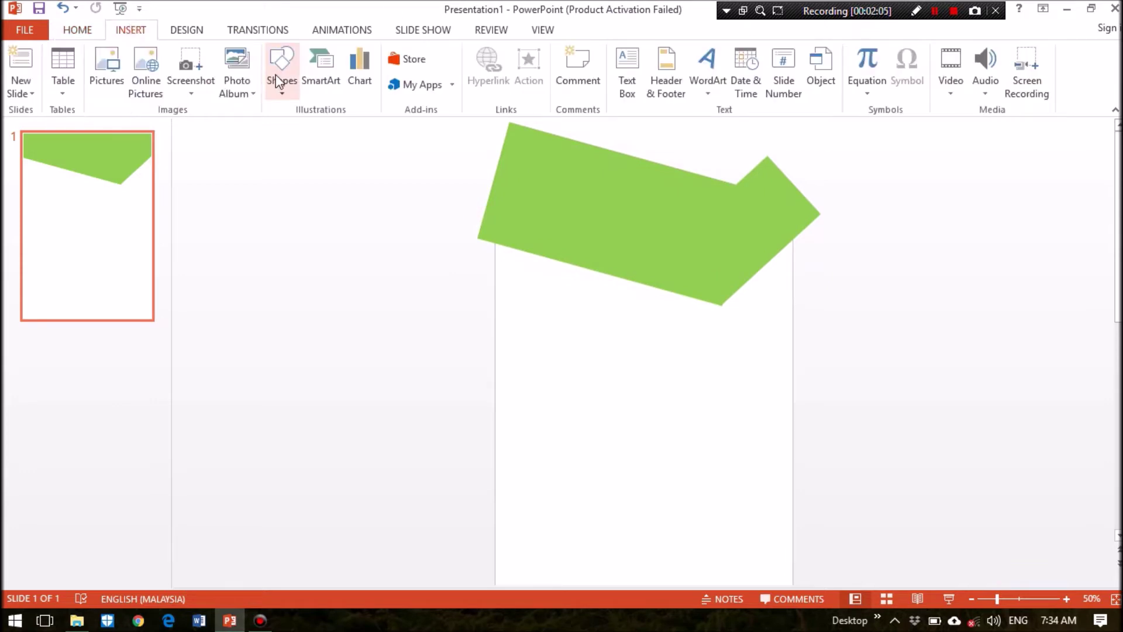
pyautogui.click(277, 80)
pyautogui.click(327, 129)
pyautogui.moveTo(297, 187); pyautogui.dragTo(570, 201)
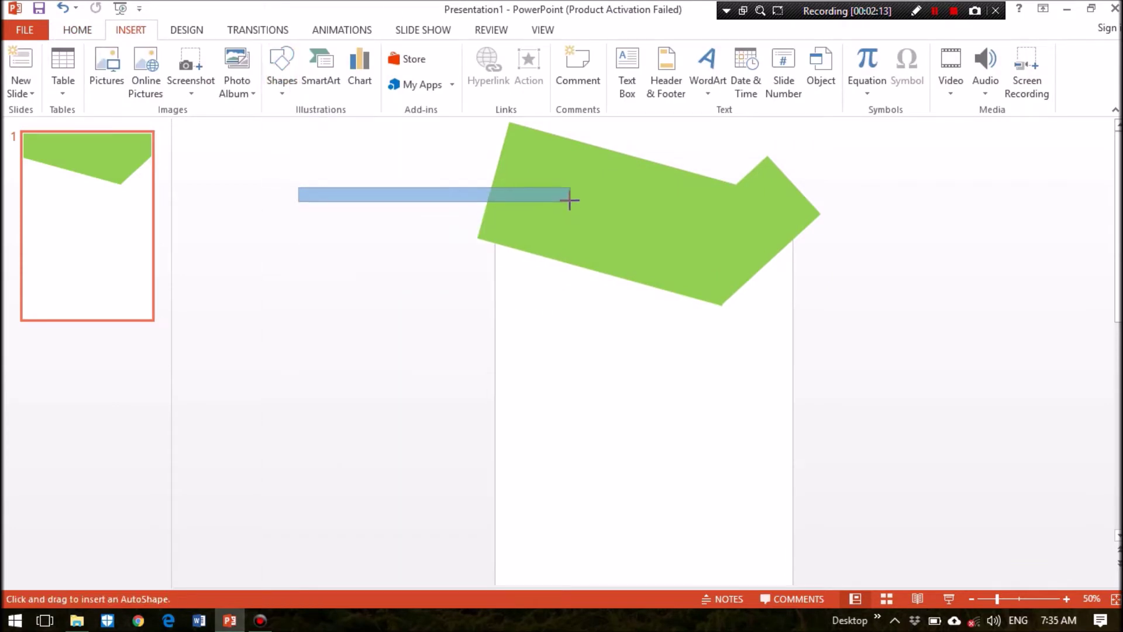
pyautogui.click(422, 92)
pyautogui.moveTo(432, 156)
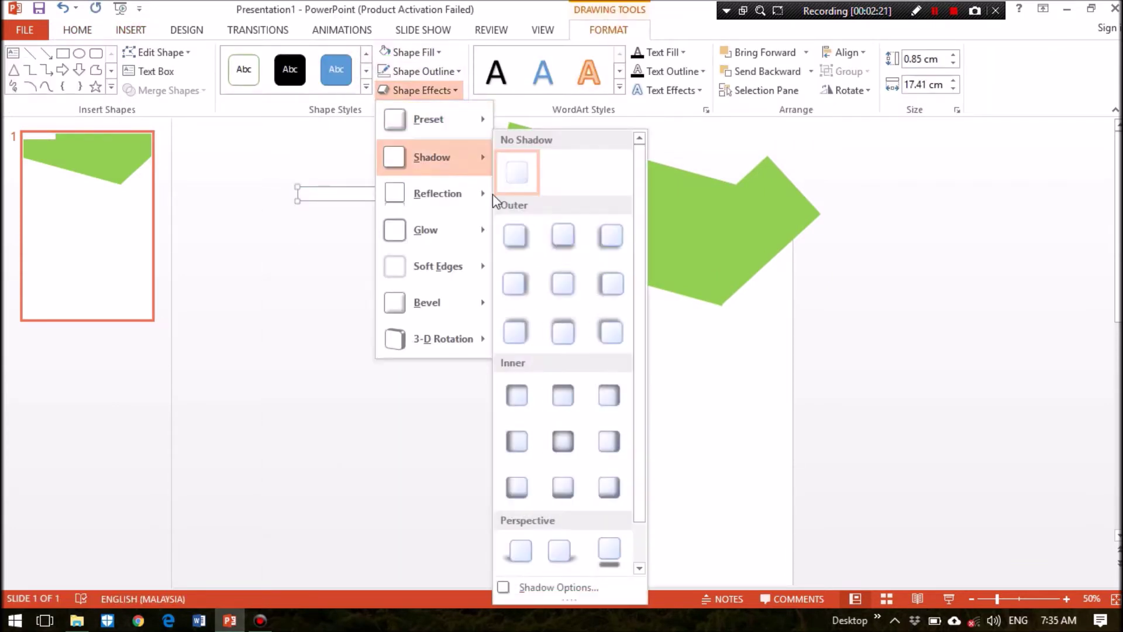
pyautogui.click(611, 336)
pyautogui.hotkey('ctrl', 'z')
# Move the strip onto the header's right edge, thicken it, and rotate it to the angle.
pyautogui.moveTo(439, 183)
pyautogui.mouseDown()
pyautogui.moveTo(590, 267)
pyautogui.moveTo(669, 331)
pyautogui.mouseUp()
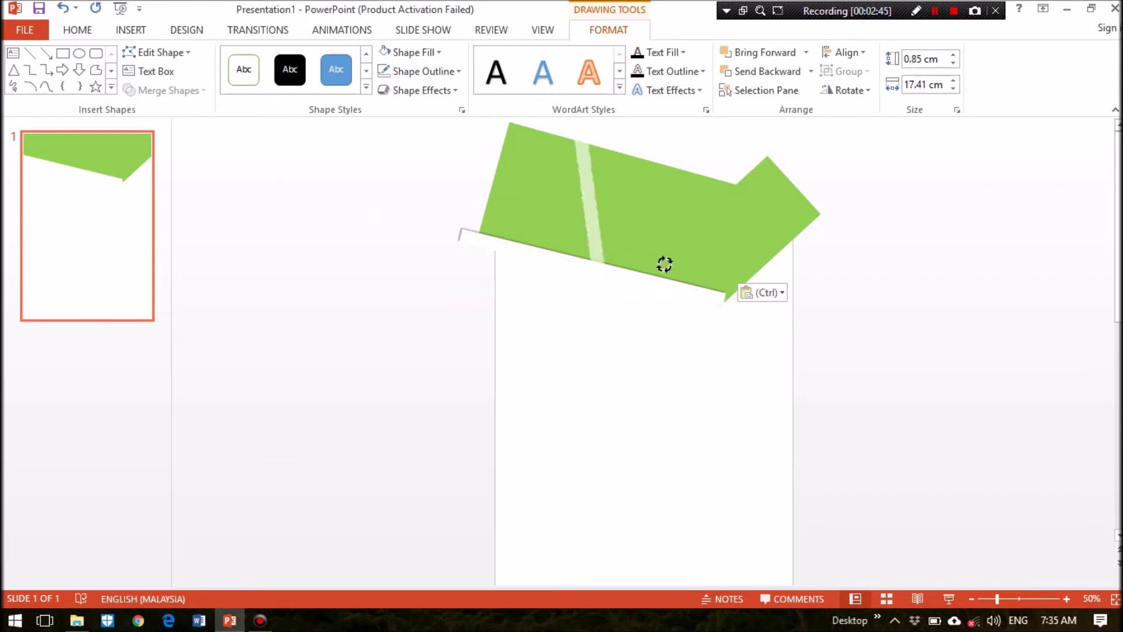
pyautogui.moveTo(691, 229); pyautogui.dragTo(907, 170)
pyautogui.click(420, 90)
pyautogui.click(768, 257)
pyautogui.moveTo(772, 256); pyautogui.dragTo(822, 213)
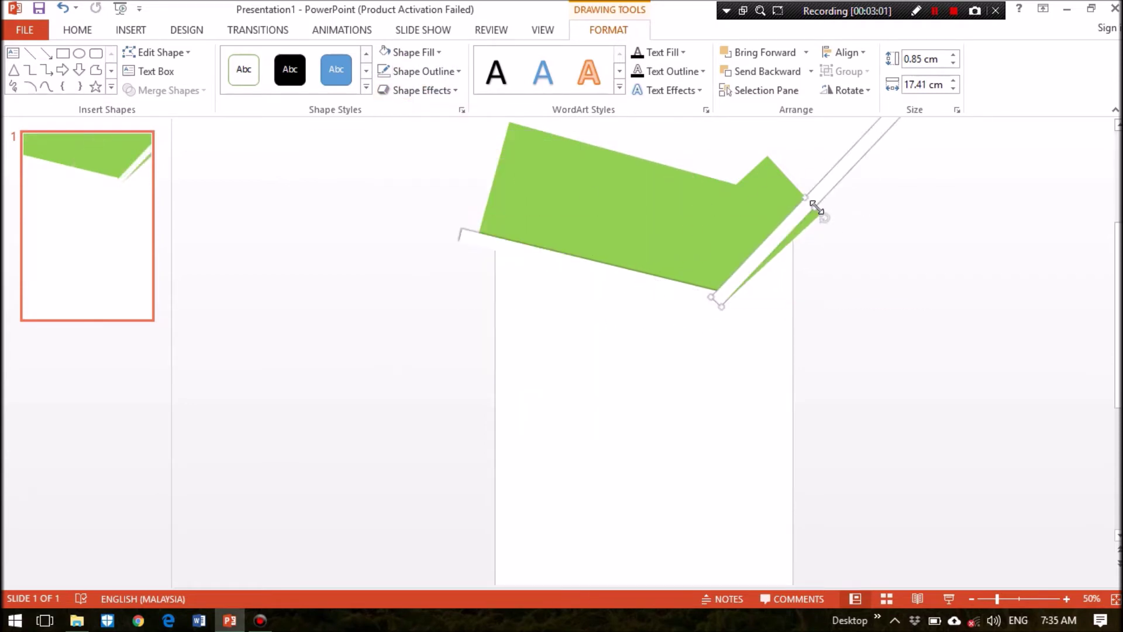
pyautogui.moveTo(829, 220); pyautogui.dragTo(835, 226)
# Shorten the strip from its upper end and reposition it under the header.
pyautogui.scroll(1, 930, 140)
pyautogui.moveTo(931, 139); pyautogui.dragTo(819, 226)
pyautogui.scroll(-1, 657, 294)
pyautogui.click(417, 90)
pyautogui.click(636, 285)
pyautogui.click(866, 278)
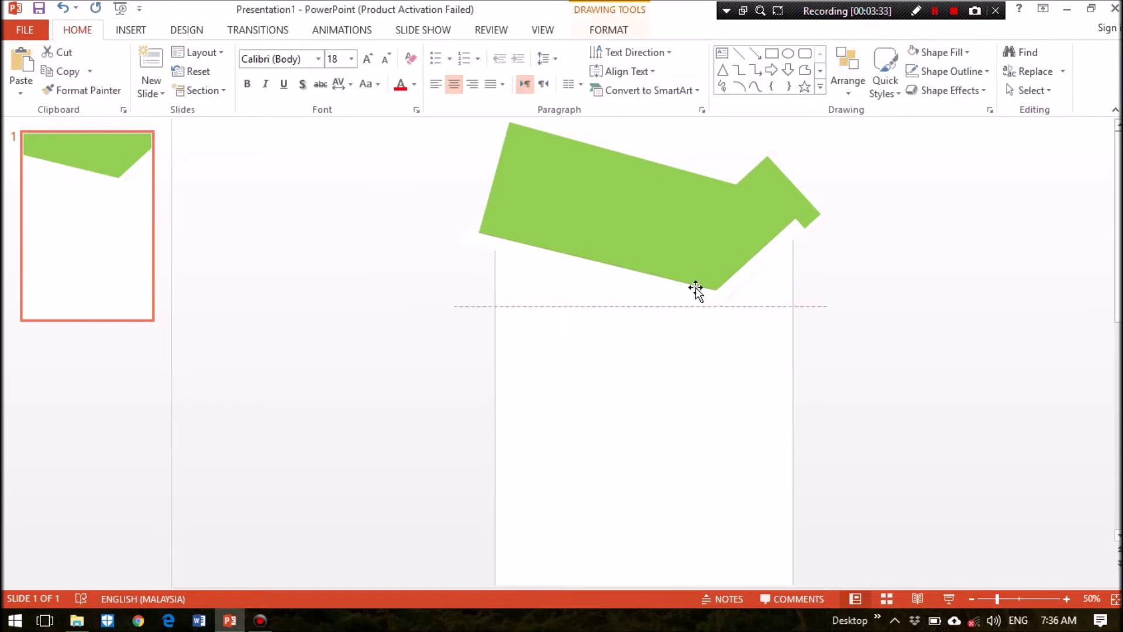
pyautogui.moveTo(751, 266); pyautogui.dragTo(748, 280)
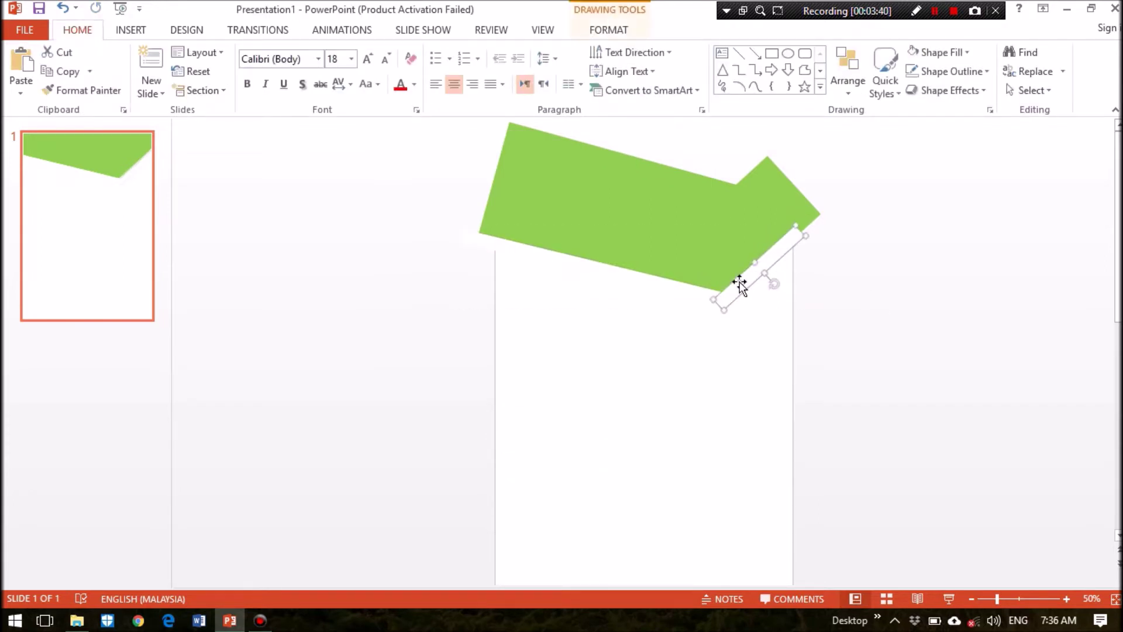
# Cut the white strip and paste it back as a picture.
pyautogui.rightClick(663, 288)
pyautogui.click(702, 296)
pyautogui.rightClick(936, 279)
pyautogui.click(996, 315)
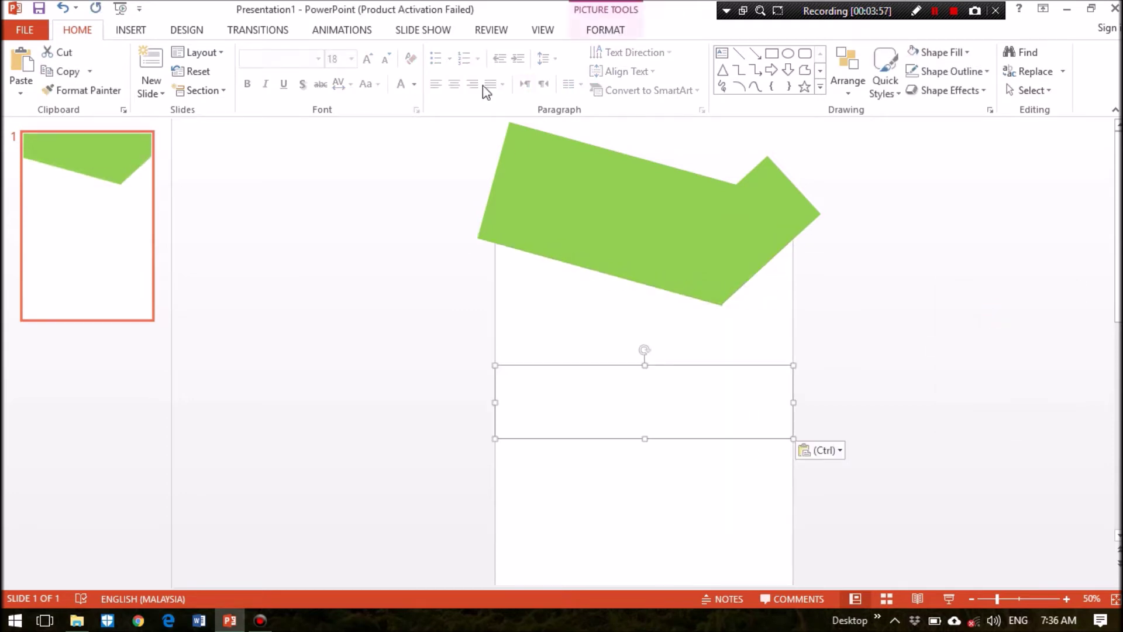
# Give the strip picture an outer shadow and move it up under the header.
pyautogui.click(606, 29)
pyautogui.click(698, 71)
pyautogui.moveTo(707, 138)
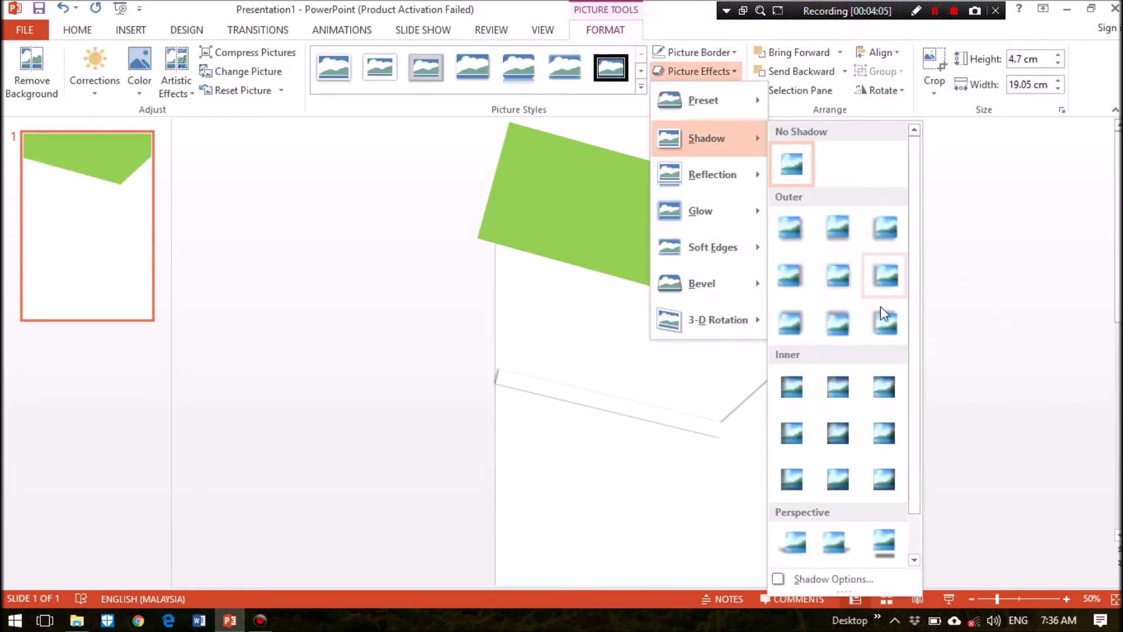
pyautogui.click(880, 276)
pyautogui.moveTo(721, 427); pyautogui.dragTo(721, 298)
pyautogui.click(811, 305)
pyautogui.moveTo(811, 305); pyautogui.dragTo(806, 309)
# Adjust the strip's shadow size and blur in the detailed shadow settings.
pyautogui.click(724, 72)
pyautogui.click(851, 582)
pyautogui.click(1092, 305)
pyautogui.click(1092, 320)
pyautogui.click(1092, 320)
pyautogui.click(744, 401)
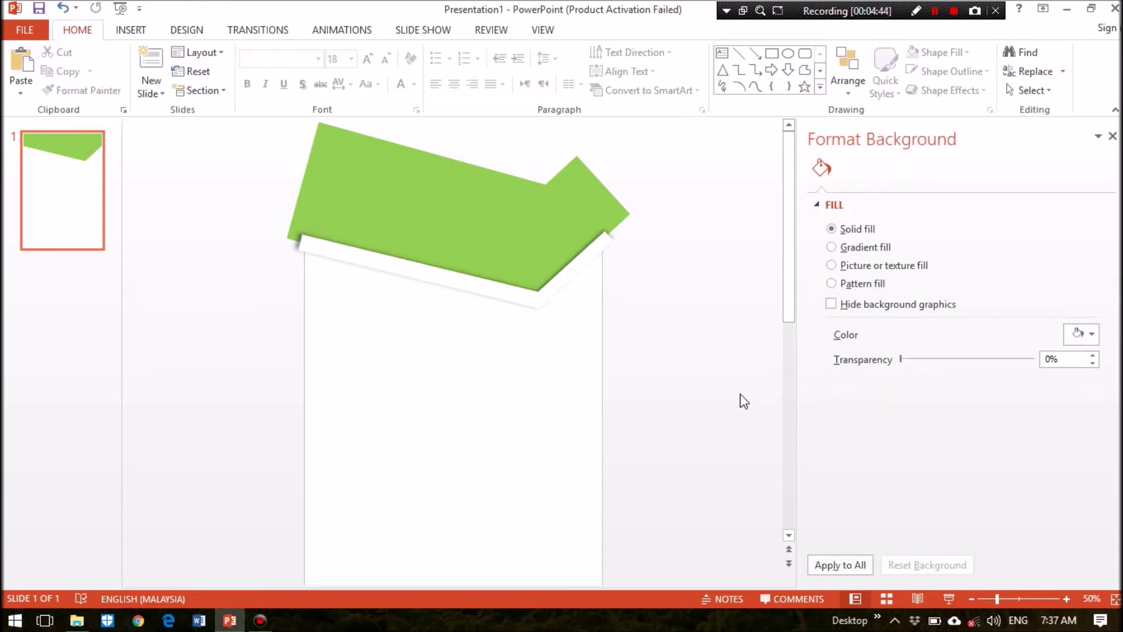
pyautogui.click(1114, 139)
# Paste a copy of the shadowed strip and move it to the right.
pyautogui.click(756, 284)
pyautogui.rightClick(852, 345)
pyautogui.click(914, 382)
pyautogui.press('Delete')
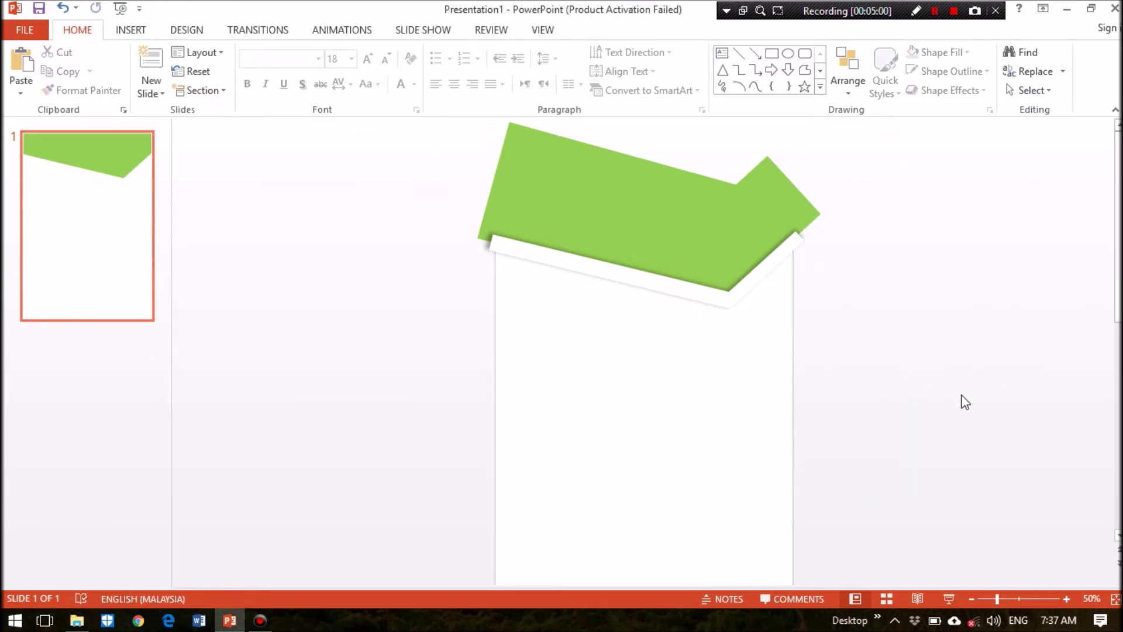
pyautogui.rightClick(960, 401)
pyautogui.click(971, 418)
pyautogui.moveTo(696, 296); pyautogui.dragTo(954, 301)
pyautogui.click(608, 30)
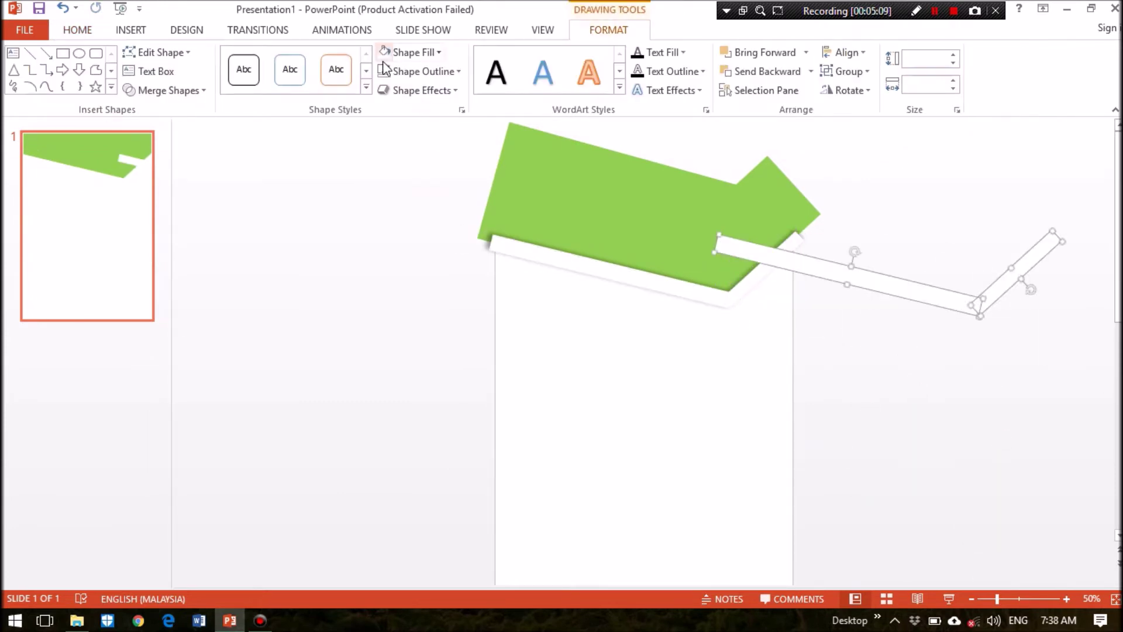
# Fill the strip copies with dark red.
pyautogui.click(408, 52)
pyautogui.click(386, 178)
pyautogui.click(577, 145)
# Paste a copy of the diagonal red bar, stretching the band left and right beneath the white strip.
pyautogui.click(1015, 281)
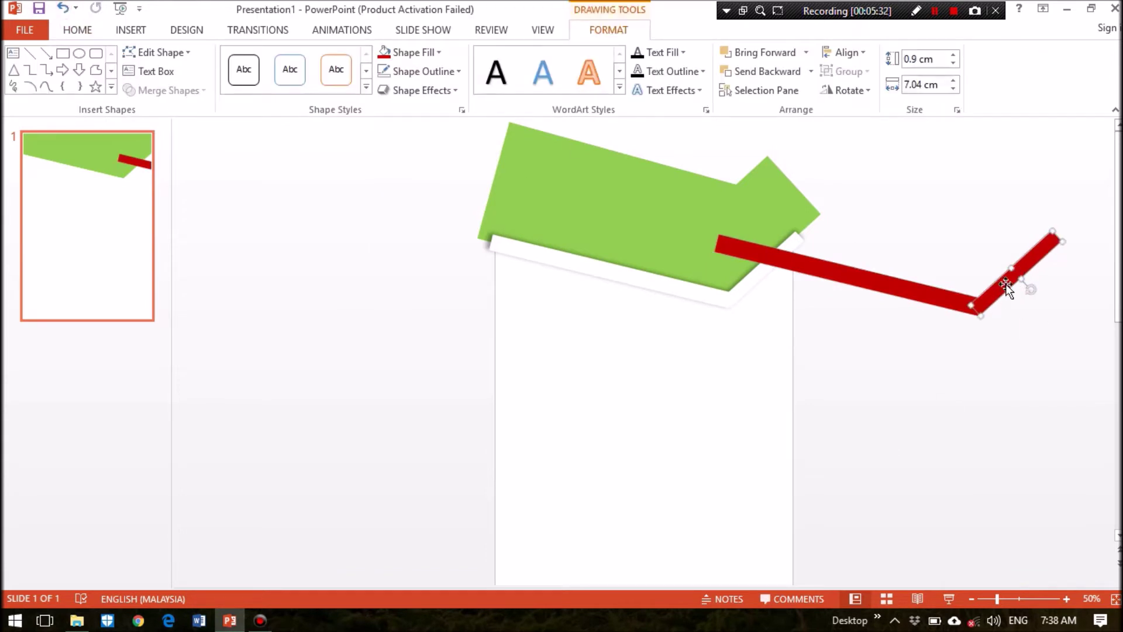
pyautogui.hotkey('ctrl', 'v')
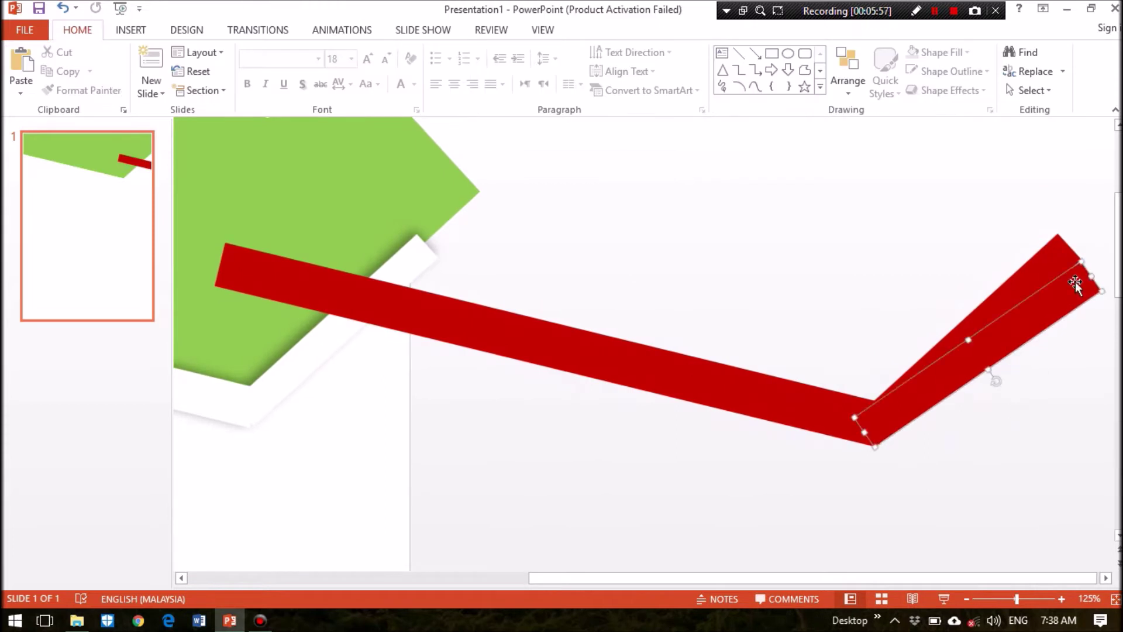
pyautogui.click(1039, 433)
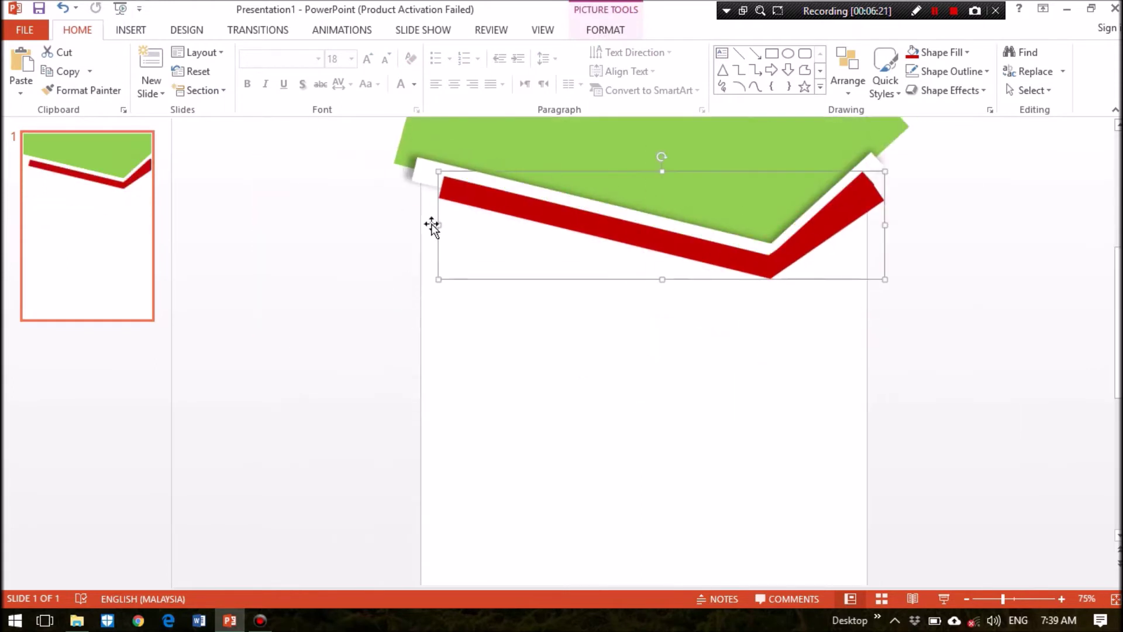
pyautogui.moveTo(438, 225); pyautogui.dragTo(393, 225)
pyautogui.moveTo(885, 226); pyautogui.dragTo(901, 225)
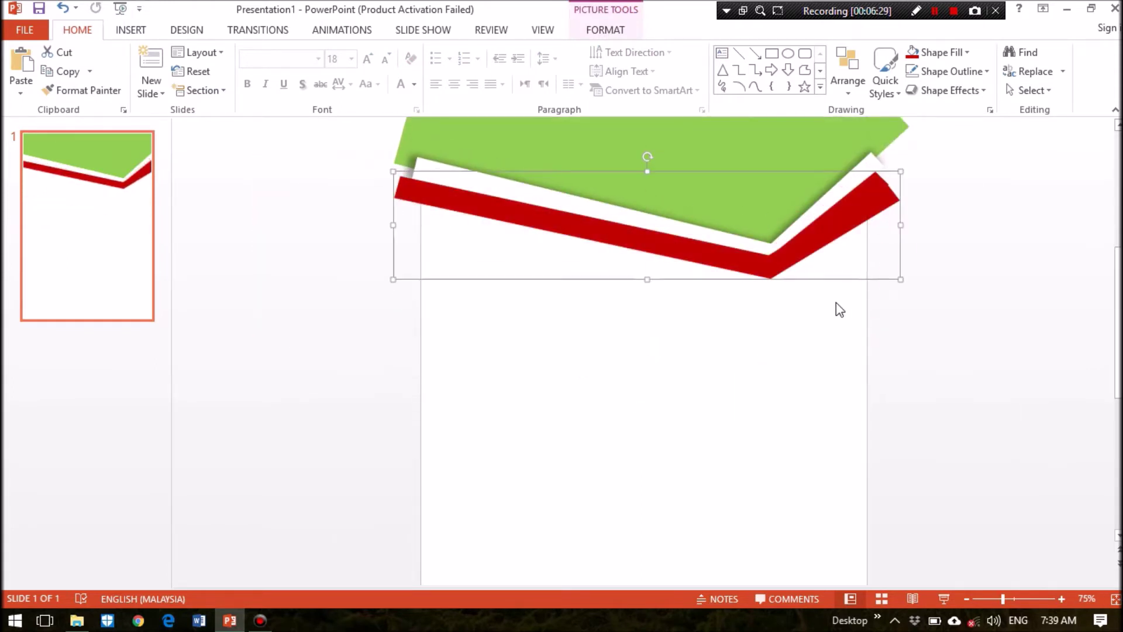
pyautogui.moveTo(644, 164); pyautogui.dragTo(645, 161)
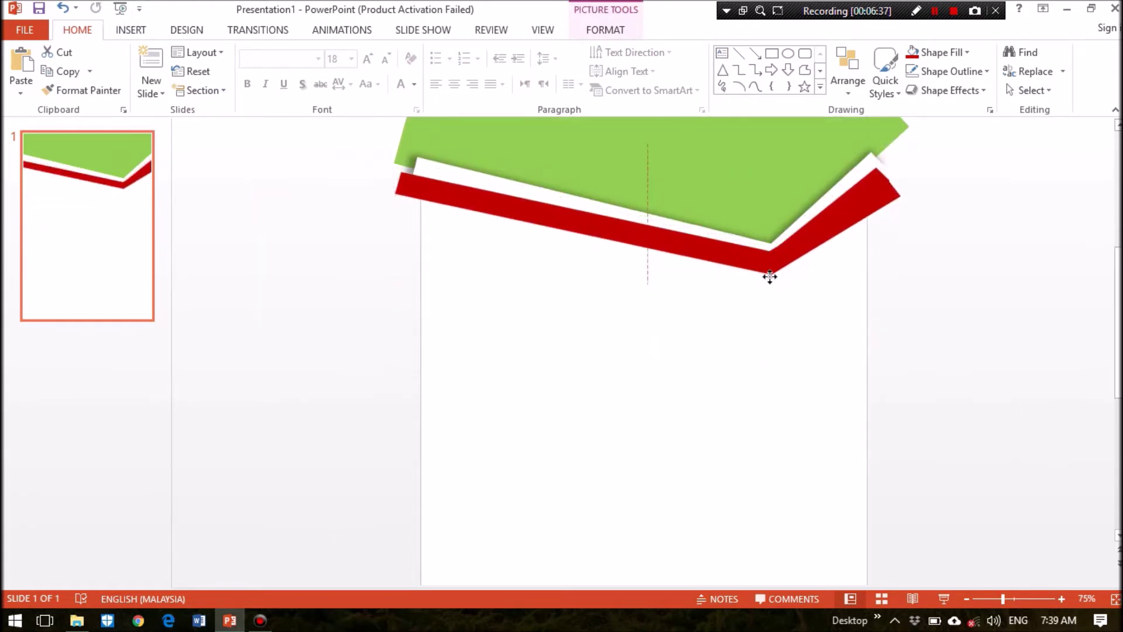
pyautogui.click(926, 292)
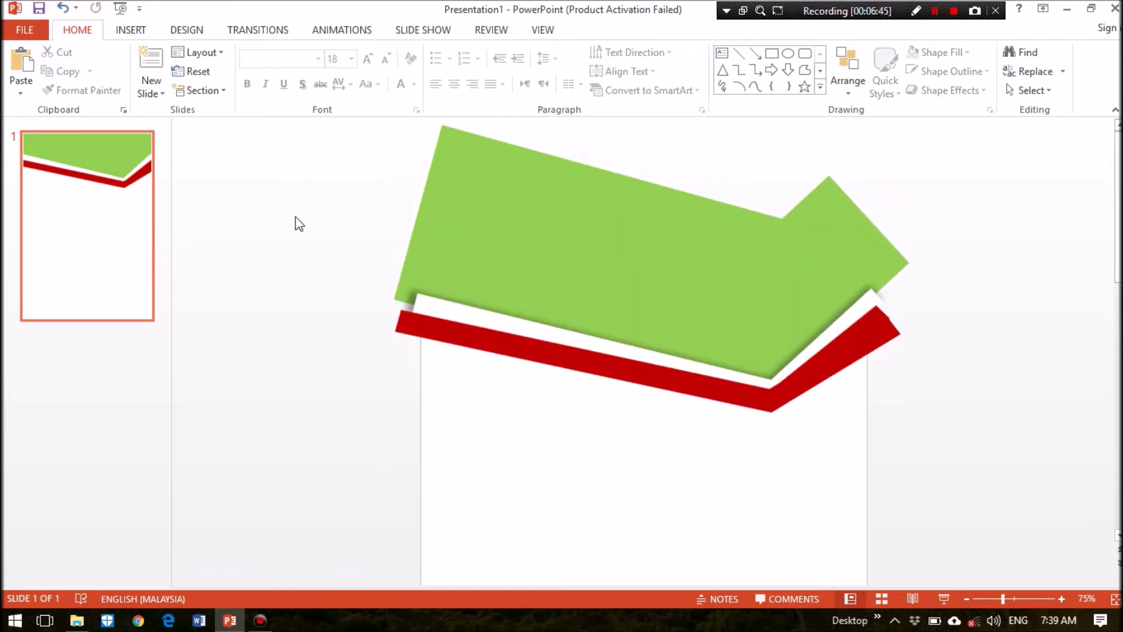
# Insert the AMAL logo picture from the Downloads folder.
pyautogui.click(131, 30)
pyautogui.click(103, 88)
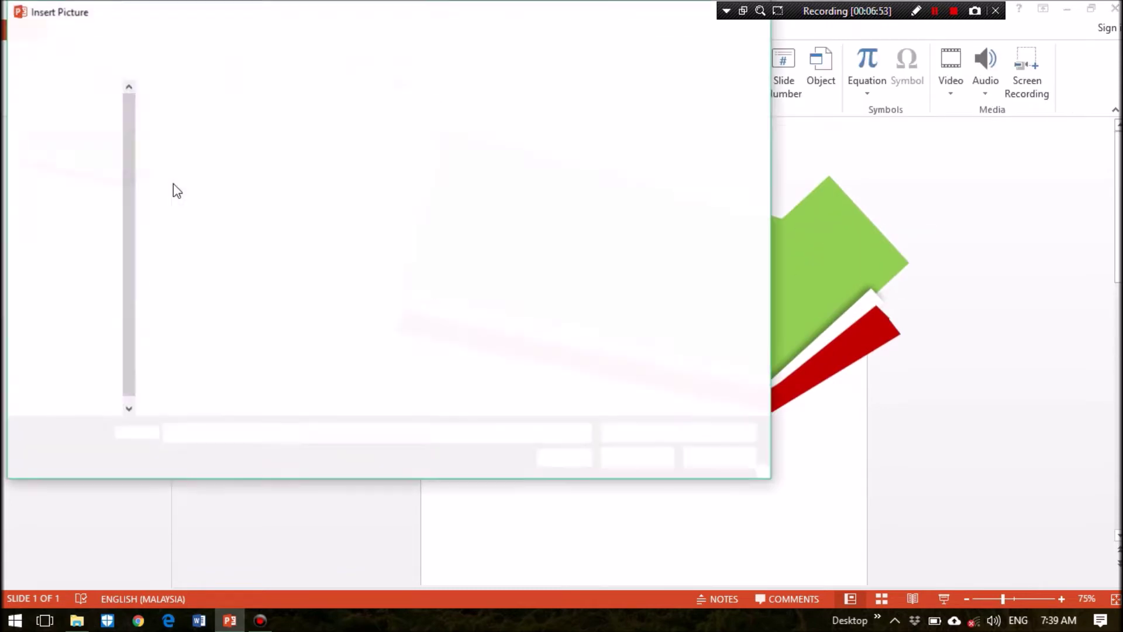
pyautogui.click(76, 241)
pyautogui.scroll(-10, 476, 350)
pyautogui.scroll(-5, 476, 350)
pyautogui.scroll(20, 476, 349)
pyautogui.scroll(5, 476, 349)
pyautogui.click(75, 141)
pyautogui.scroll(-5, 546, 263)
pyautogui.scroll(-2, 546, 263)
pyautogui.scroll(-5, 550, 268)
pyautogui.scroll(-3, 549, 269)
pyautogui.doubleClick(293, 351)
# Shrink the logo to about 3.51 cm and place it on the left of the green header.
pyautogui.moveTo(539, 195)
pyautogui.mouseDown()
pyautogui.moveTo(540, 266)
pyautogui.moveTo(550, 249)
pyautogui.mouseUp()
pyautogui.moveTo(580, 208); pyautogui.dragTo(531, 253)
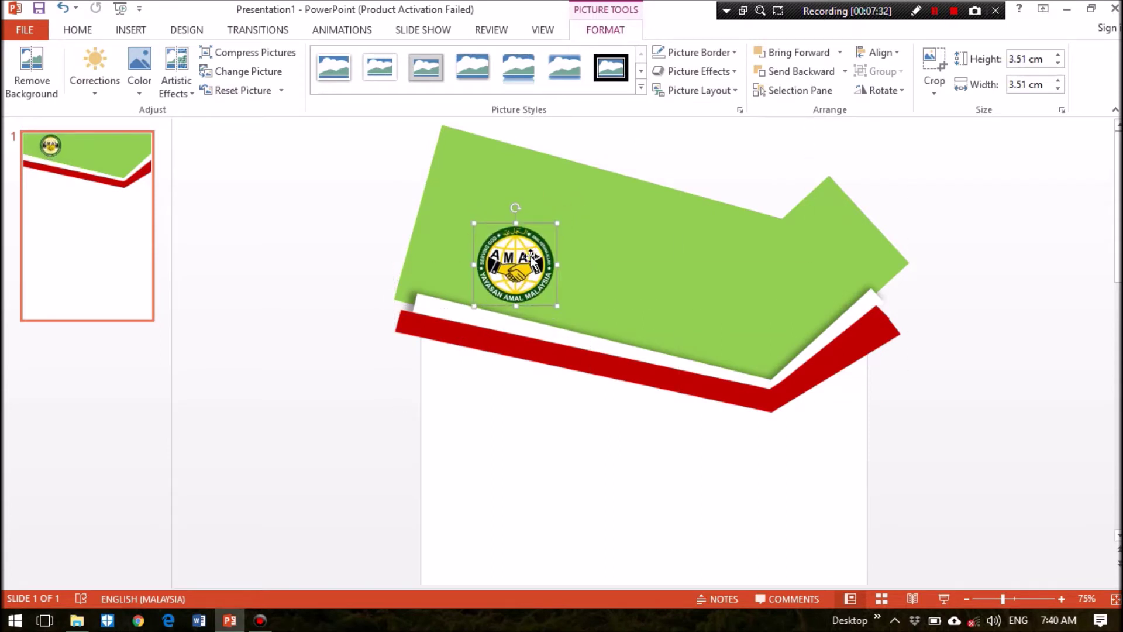
pyautogui.click(696, 71)
# Draw a new text box for the header title.
pyautogui.click(710, 76)
pyautogui.click(710, 76)
pyautogui.press('Escape')
pyautogui.click(131, 30)
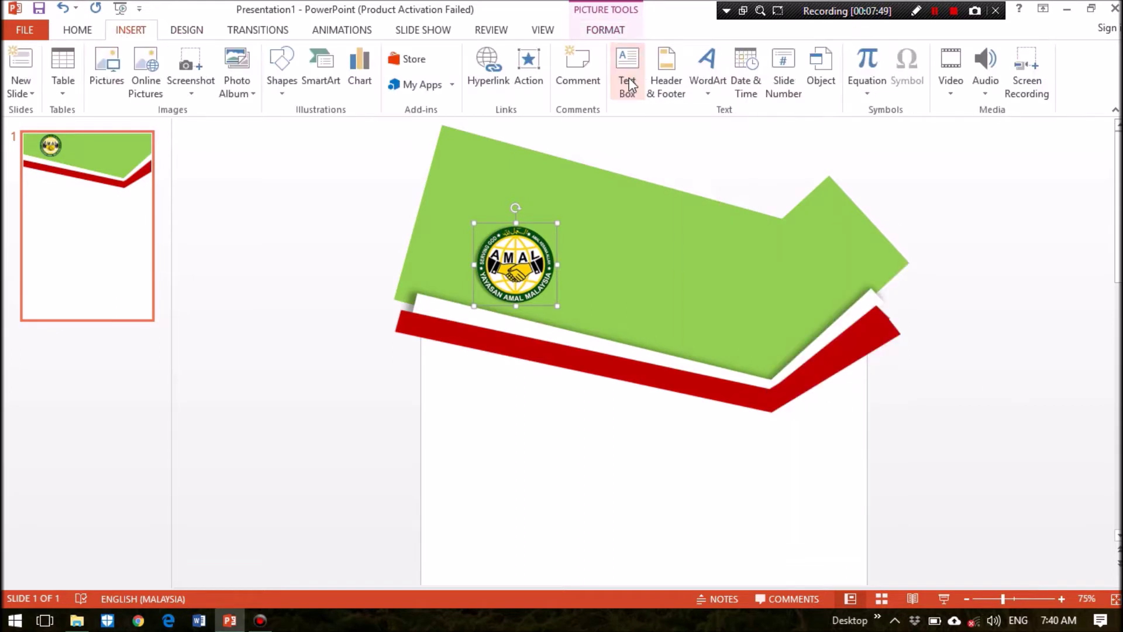
pyautogui.click(628, 70)
pyautogui.moveTo(318, 215); pyautogui.dragTo(422, 317)
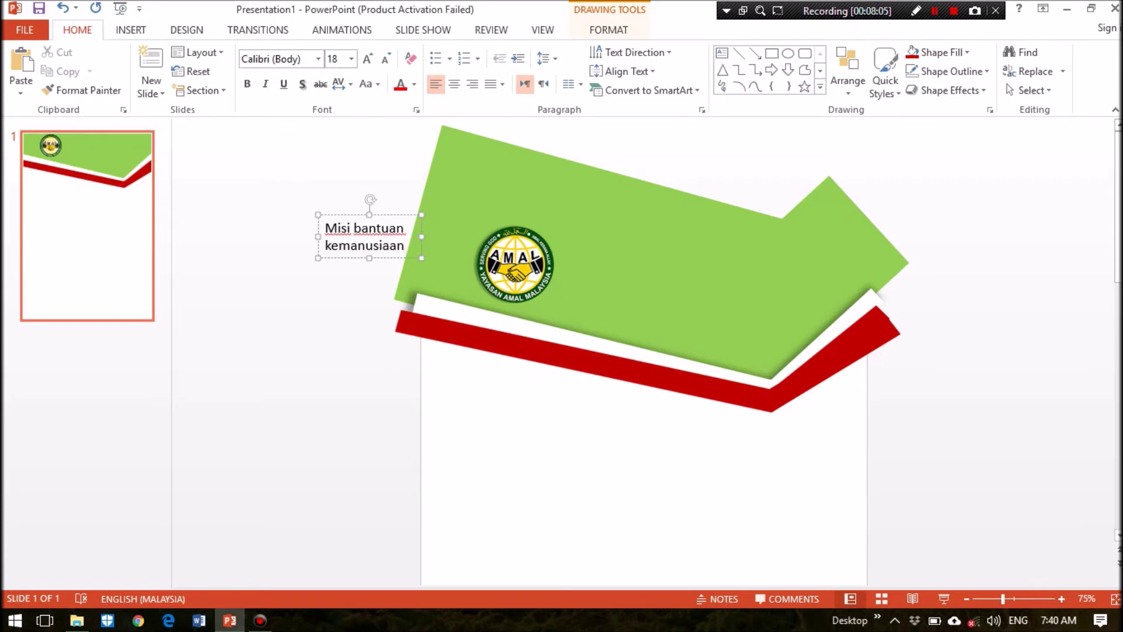
# Set the title to Bebas font, centred and larger, and move it right of the logo.
pyautogui.hotkey('ctrl', 'a')
pyautogui.click(280, 435)
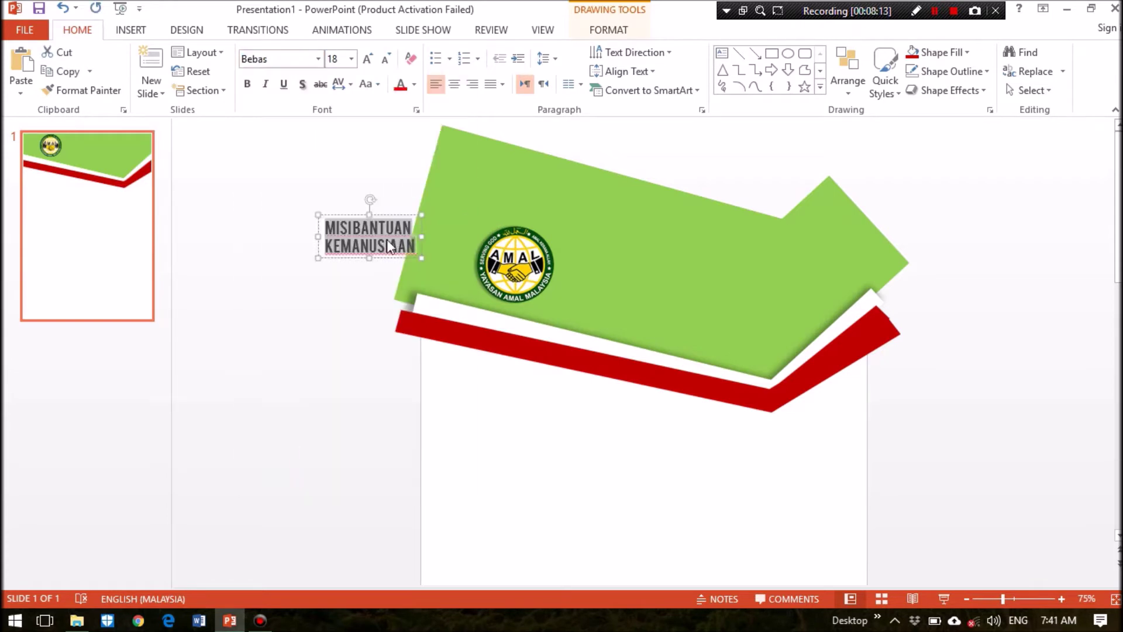
pyautogui.click(454, 85)
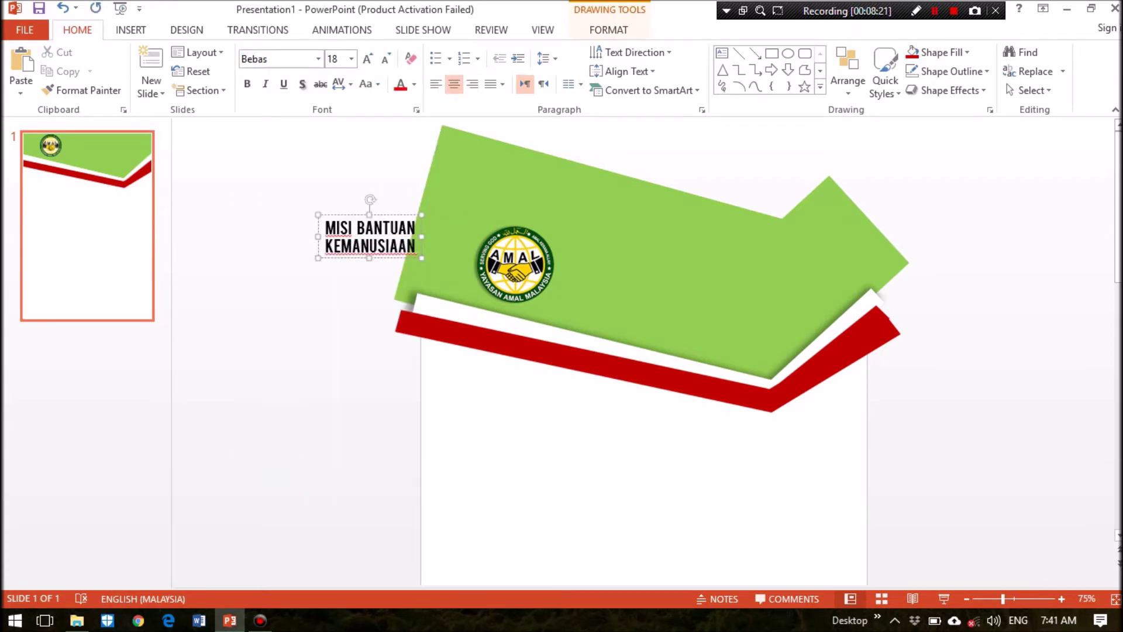
pyautogui.click(367, 59)
pyautogui.click(367, 58)
pyautogui.click(368, 59)
pyautogui.moveTo(421, 236); pyautogui.dragTo(531, 245)
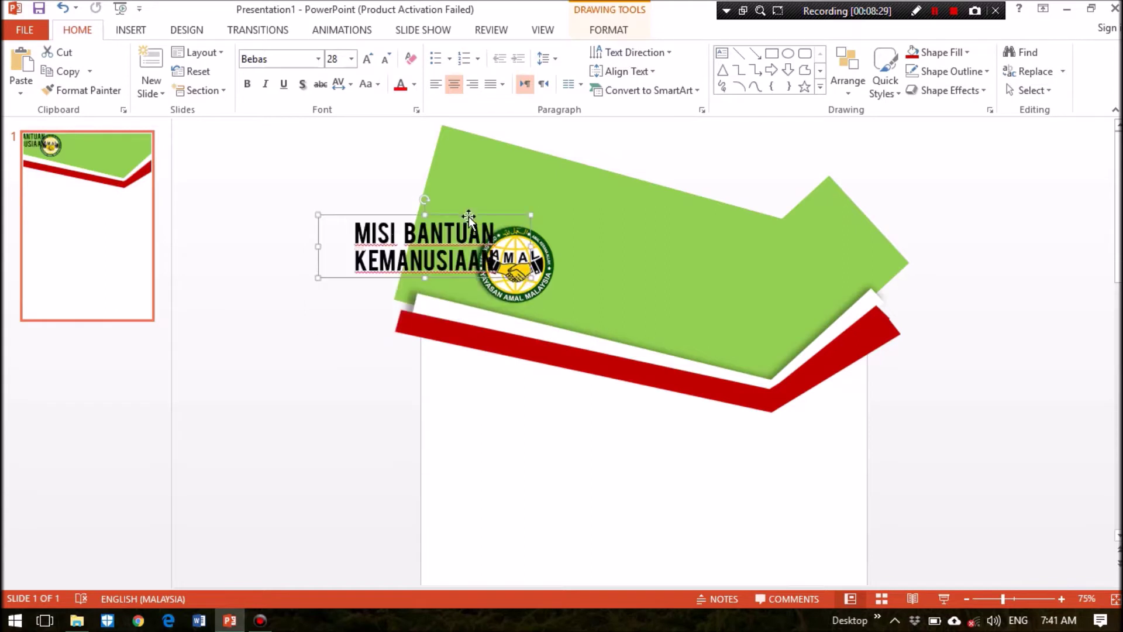
pyautogui.moveTo(469, 218); pyautogui.dragTo(711, 233)
# Enlarge the title to 36 pt and colour the word KEMANUSIAAN red.
pyautogui.hotkey('ctrl', 'a')
pyautogui.click(369, 60)
pyautogui.click(369, 60)
pyautogui.click(755, 292)
pyautogui.moveTo(767, 317)
pyautogui.mouseDown()
pyautogui.moveTo(777, 311)
pyautogui.moveTo(589, 286)
pyautogui.mouseUp()
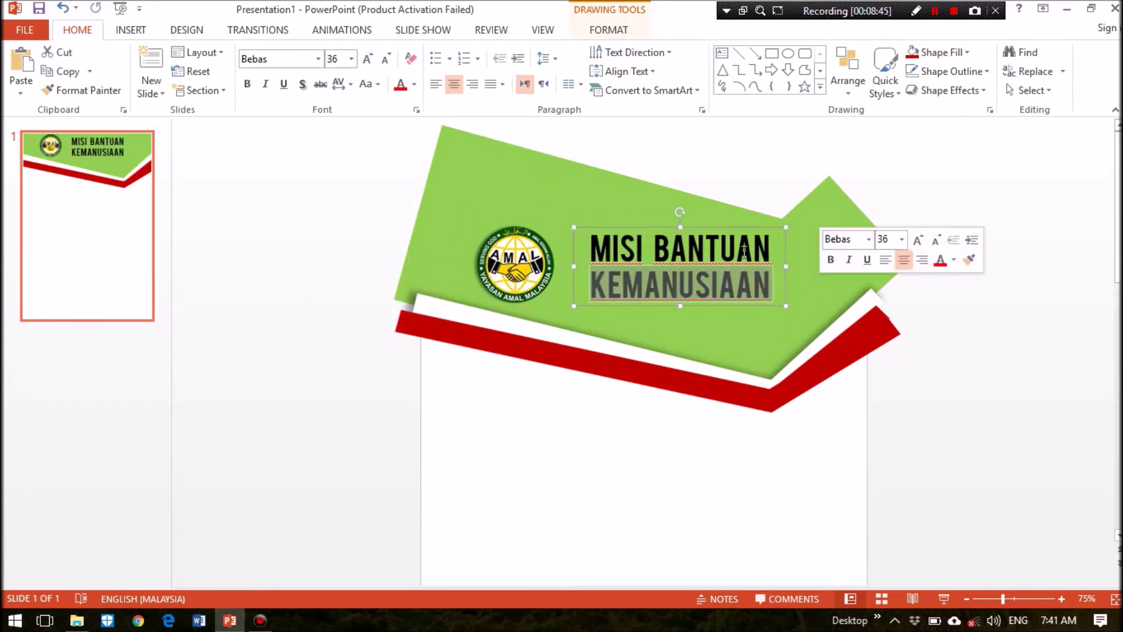
pyautogui.click(400, 85)
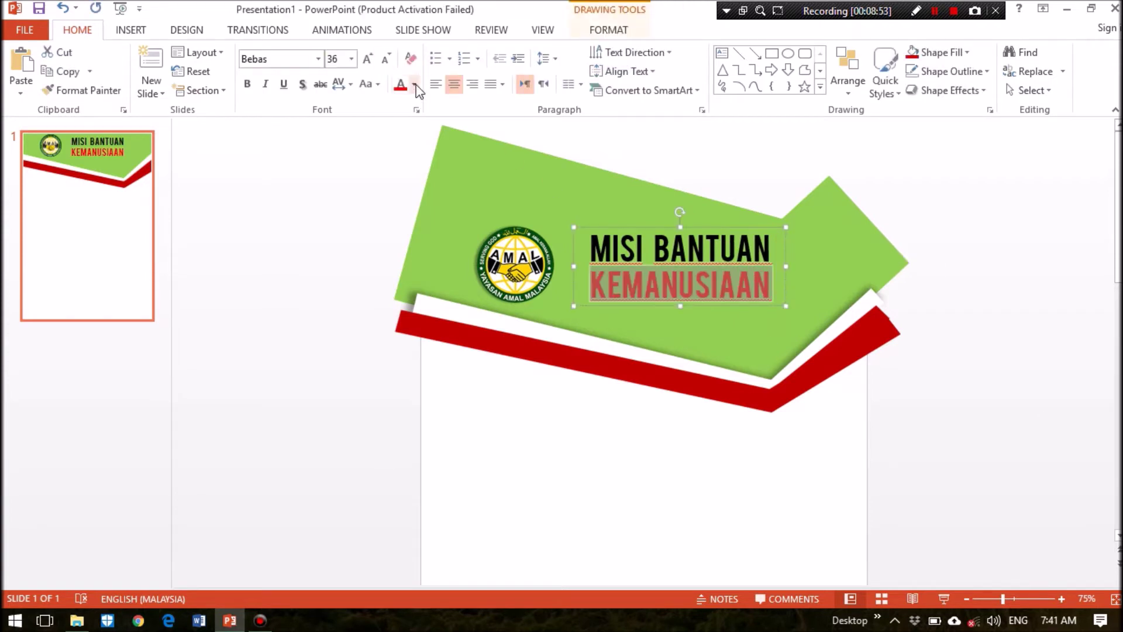
pyautogui.click(228, 253)
# Add a 'Rohingya' text box in Pacifico font with Capitalize Each Word.
pyautogui.click(131, 30)
pyautogui.click(626, 79)
pyautogui.moveTo(291, 305); pyautogui.dragTo(475, 401)
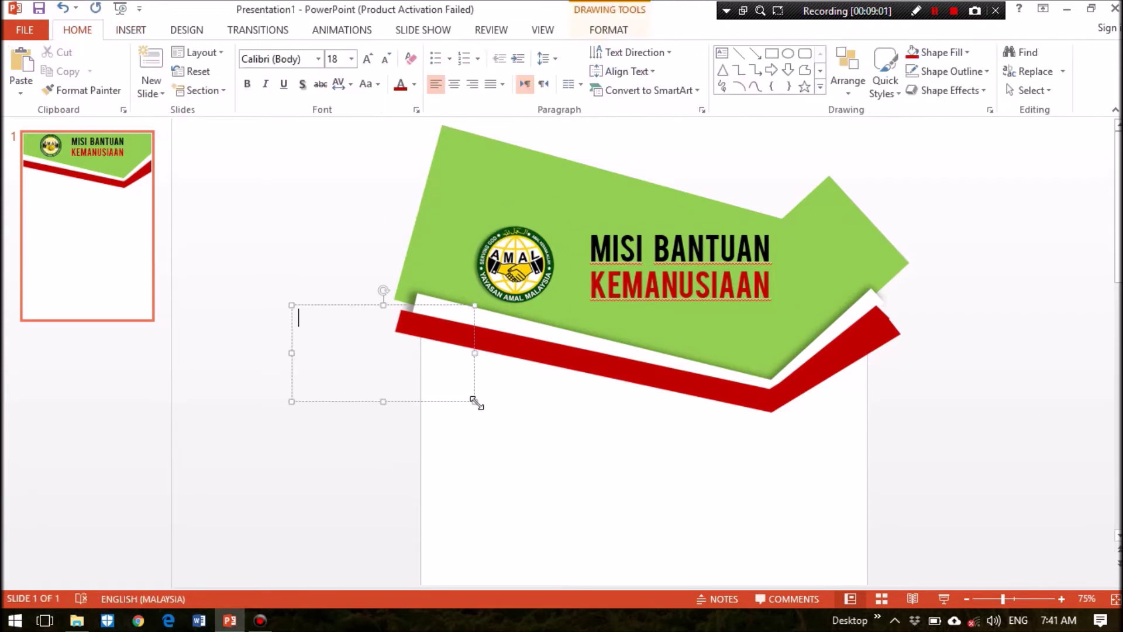
pyautogui.click(320, 59)
pyautogui.write('Pacifico')
pyautogui.press('Return')
pyautogui.click(369, 85)
pyautogui.click(424, 162)
pyautogui.click(367, 59)
# Set Rohingya to 54 pt and position it under KEMANUSIAAN.
pyautogui.click(367, 59)
pyautogui.click(367, 59)
pyautogui.click(367, 59)
pyautogui.click(368, 59)
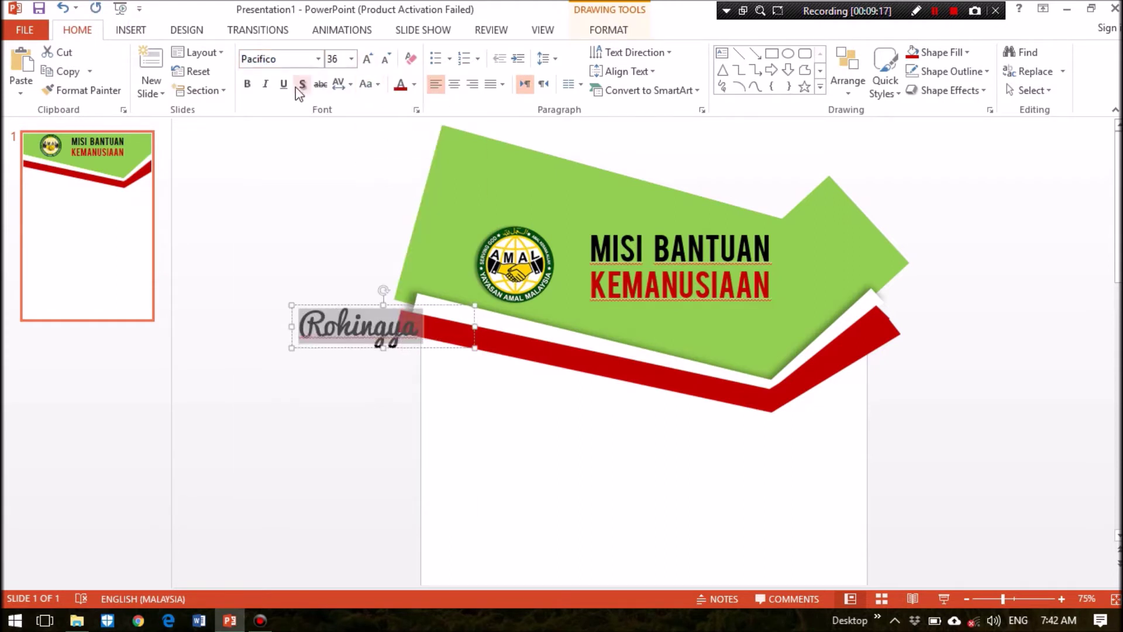
pyautogui.moveTo(409, 305); pyautogui.dragTo(722, 307)
pyautogui.click(368, 59)
pyautogui.click(367, 60)
pyautogui.click(367, 59)
pyautogui.click(369, 59)
pyautogui.moveTo(787, 313); pyautogui.dragTo(726, 302)
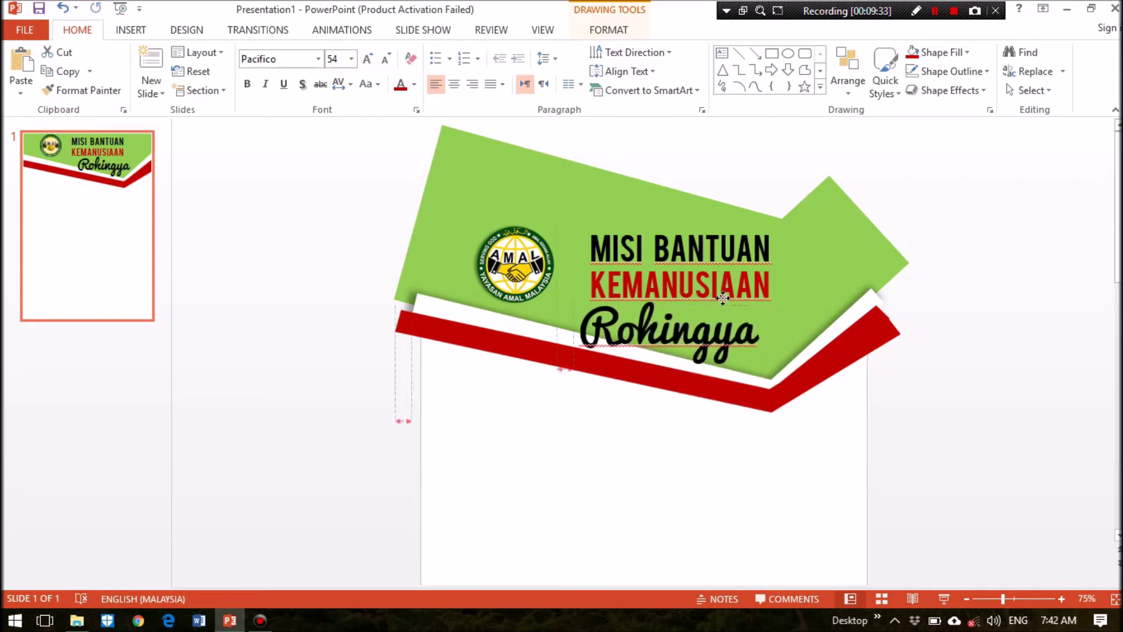
# Paste a yellow copy of Rohingya offset up-left of the black one.
pyautogui.hotkey('ctrl', 'v')
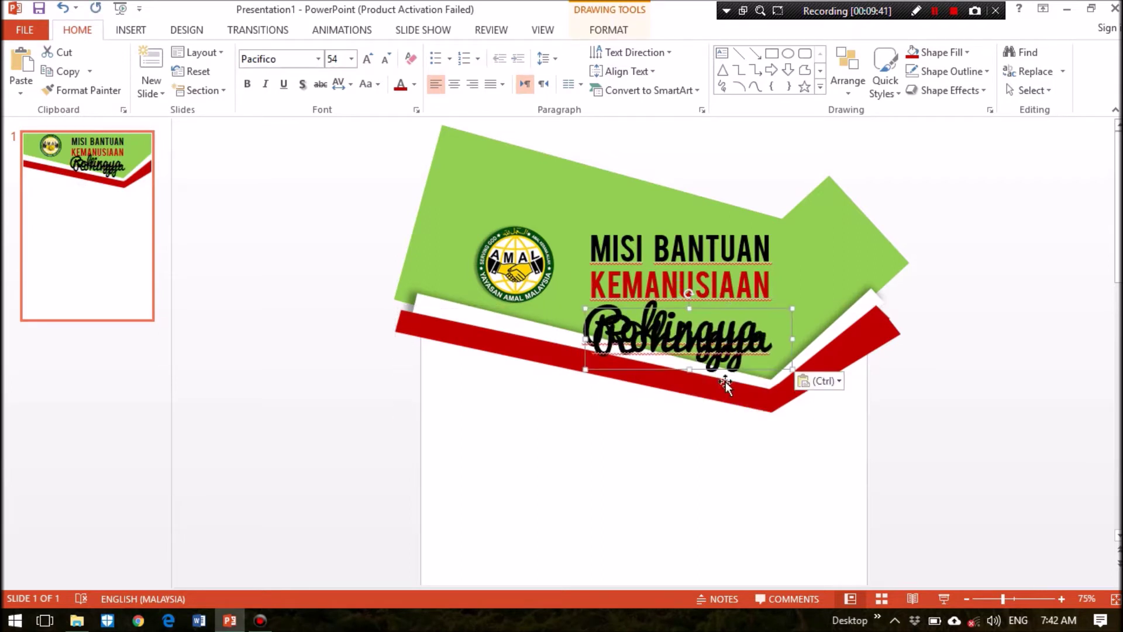
pyautogui.click(414, 84)
pyautogui.click(439, 212)
pyautogui.moveTo(696, 371); pyautogui.dragTo(682, 363)
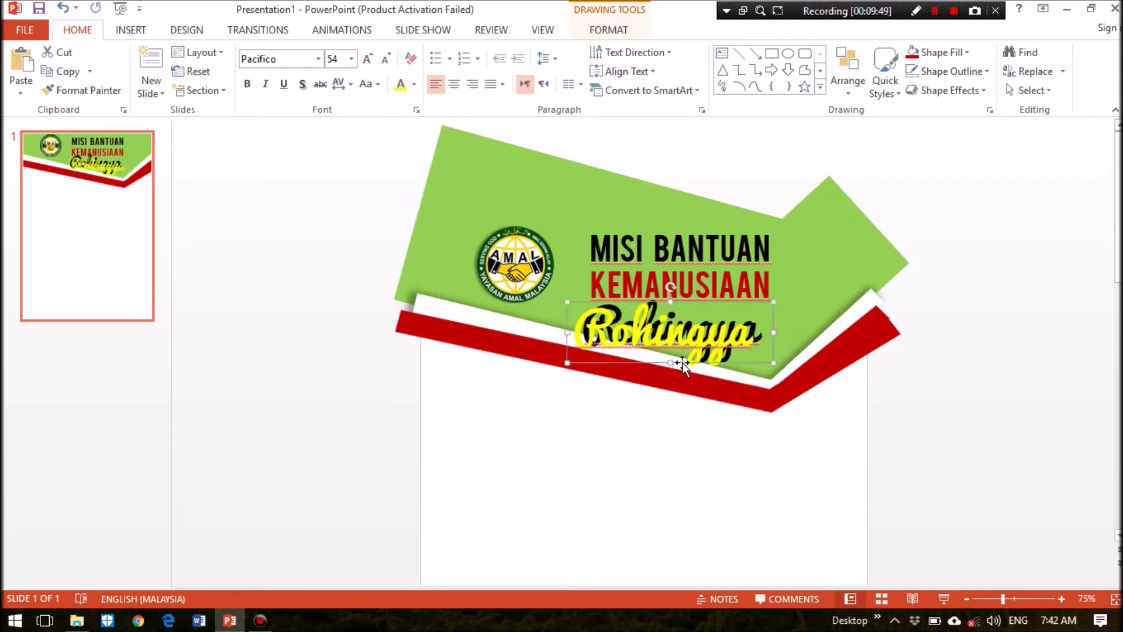
pyautogui.click(959, 399)
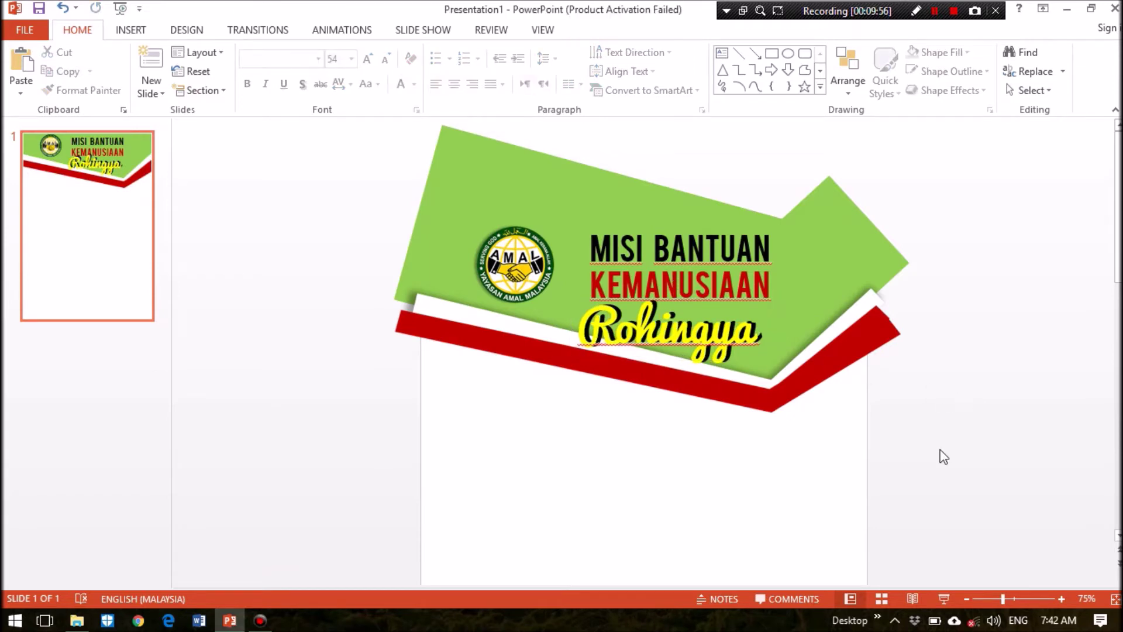
pyautogui.click(130, 30)
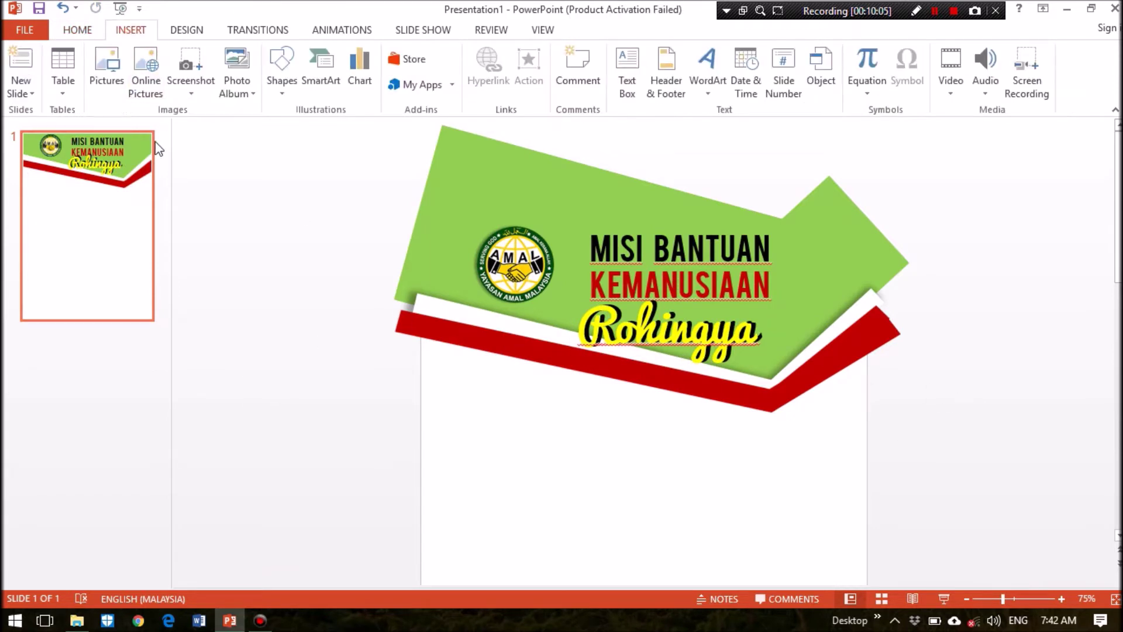
# Insert the green watercolour brush stroke picture from the PIS folder.
pyautogui.click(102, 76)
pyautogui.click(79, 241)
pyautogui.scroll(-5, 371, 257)
pyautogui.scroll(-5, 370, 257)
pyautogui.scroll(-5, 371, 258)
pyautogui.scroll(15, 370, 258)
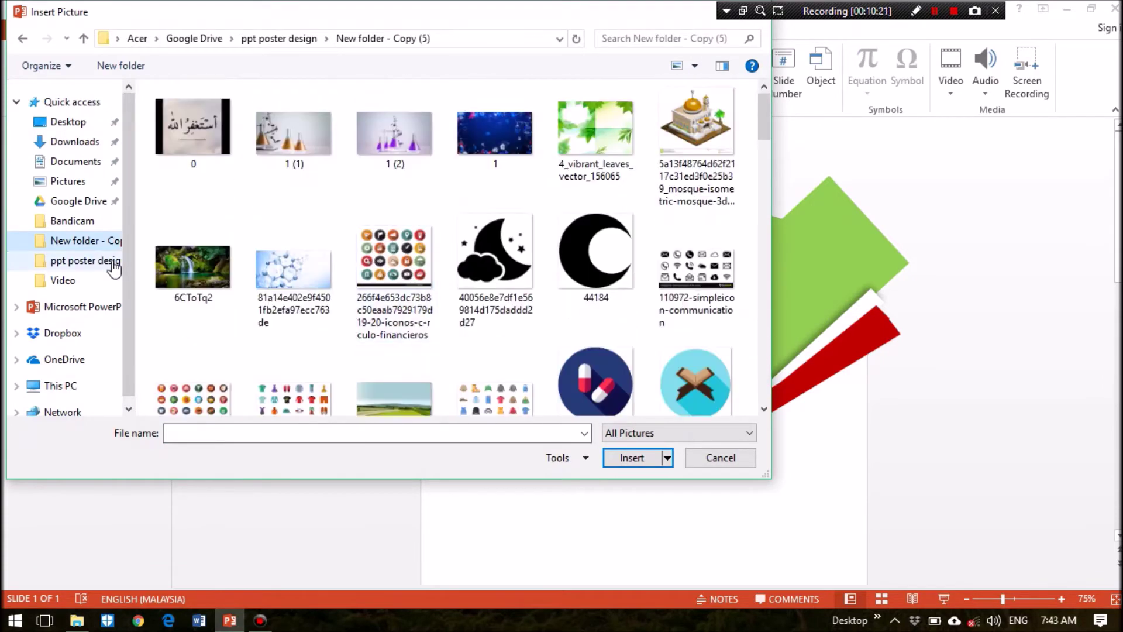
pyautogui.click(111, 266)
pyautogui.doubleClick(524, 120)
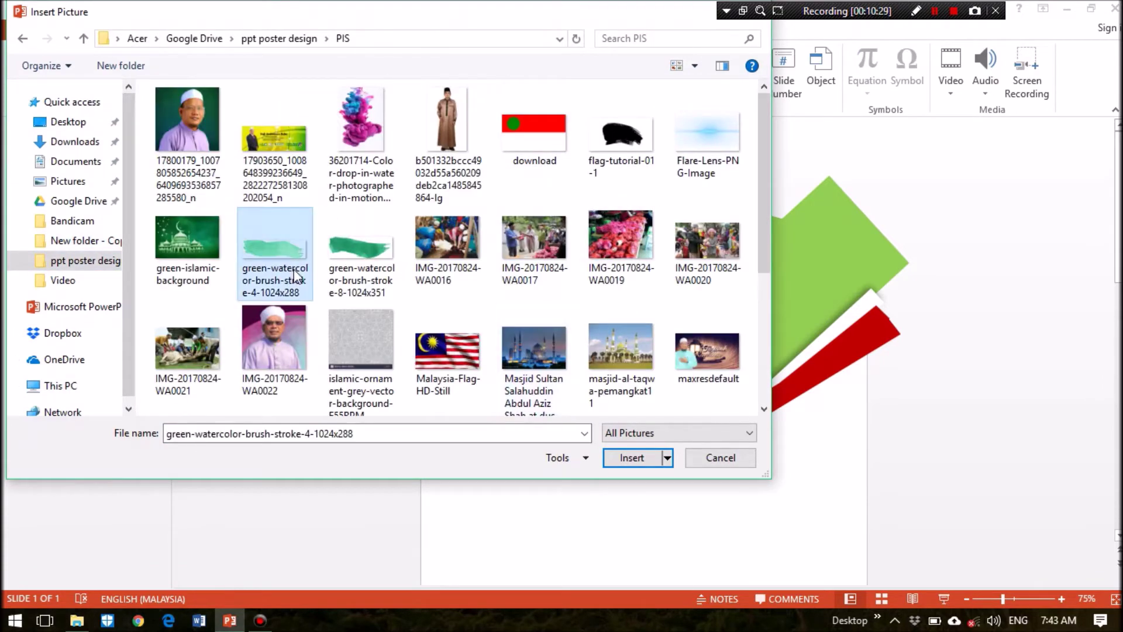
pyautogui.doubleClick(276, 245)
# Resize the brush stroke to 2.24 × 11.53 cm and set it just under the red band.
pyautogui.moveTo(661, 523); pyautogui.dragTo(592, 392)
pyautogui.moveTo(574, 351); pyautogui.dragTo(574, 407)
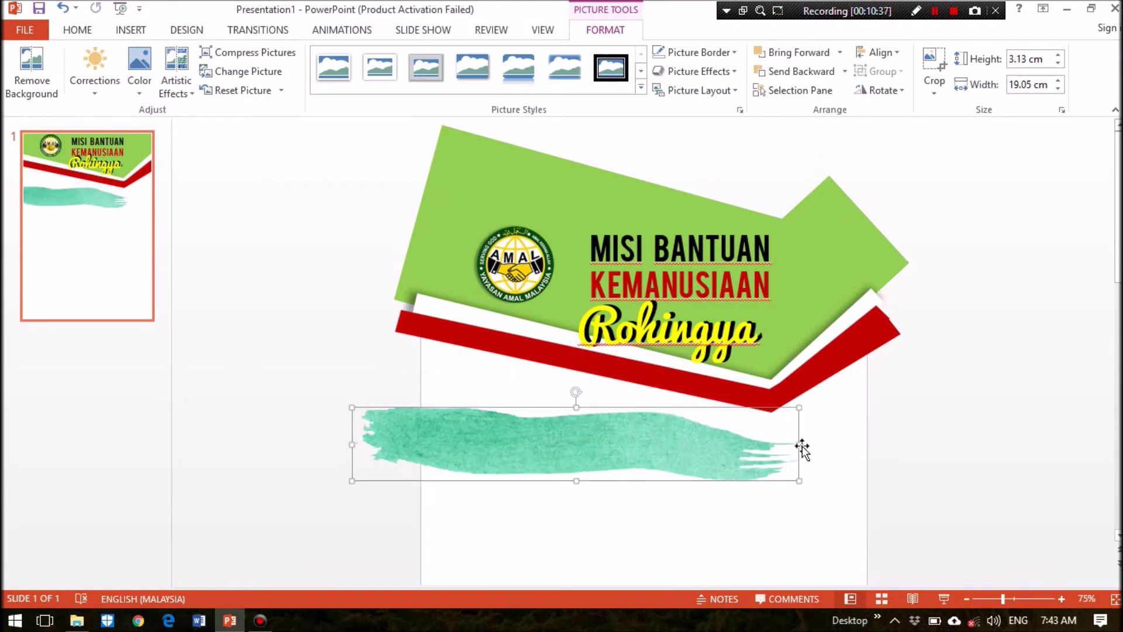
pyautogui.moveTo(739, 446); pyautogui.dragTo(631, 371)
pyautogui.moveTo(576, 394); pyautogui.dragTo(590, 382)
pyautogui.moveTo(669, 400); pyautogui.dragTo(696, 405)
pyautogui.moveTo(620, 380); pyautogui.dragTo(631, 386)
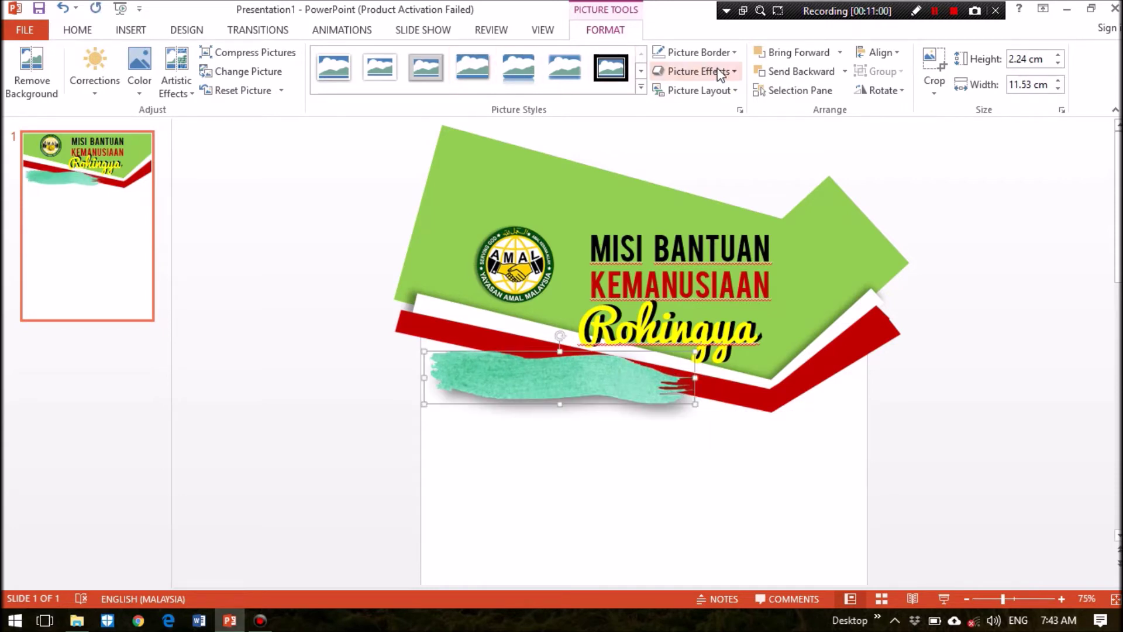
pyautogui.click(699, 71)
pyautogui.click(841, 237)
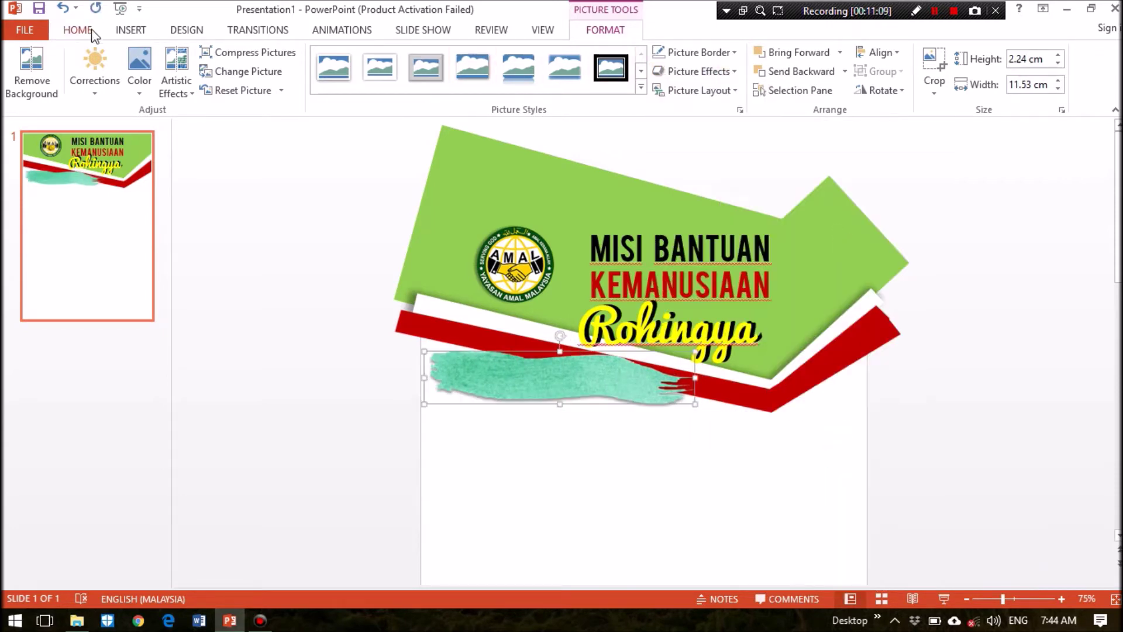
# Draw a text box at the left of the brush stroke for the date.
pyautogui.click(131, 30)
pyautogui.click(624, 75)
pyautogui.moveTo(258, 322)
pyautogui.mouseDown()
pyautogui.moveTo(431, 403)
pyautogui.moveTo(464, 364)
pyautogui.mouseUp()
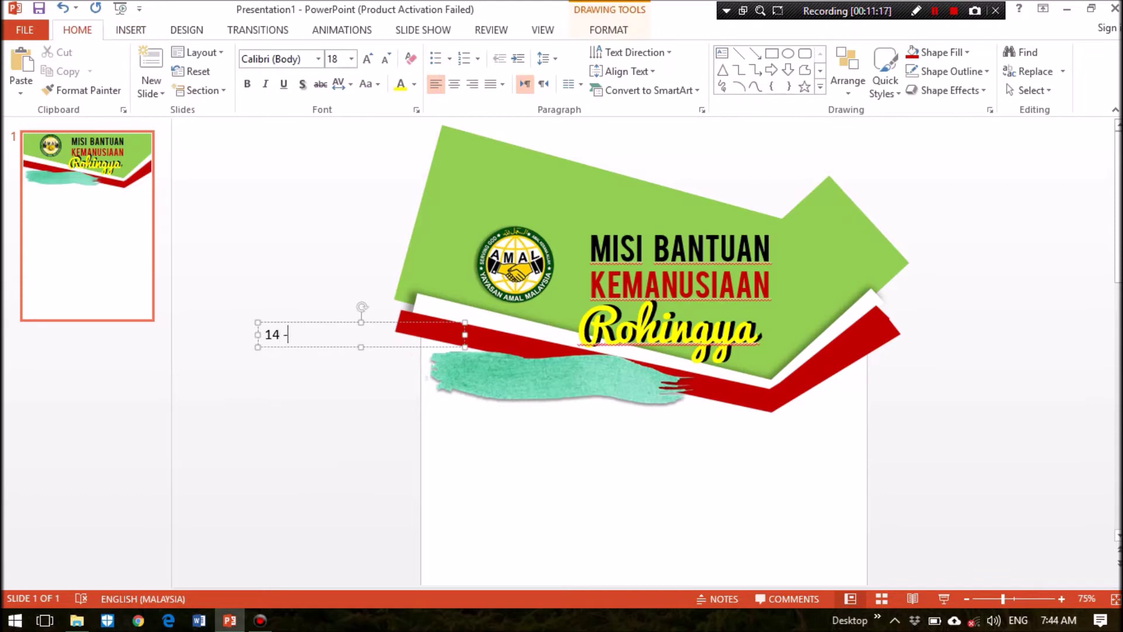
# Format the date text as white Bebas at 24 pt.
pyautogui.hotkey('ctrl', 'a')
pyautogui.click(319, 58)
pyautogui.click(286, 184)
pyautogui.click(413, 84)
pyautogui.click(405, 120)
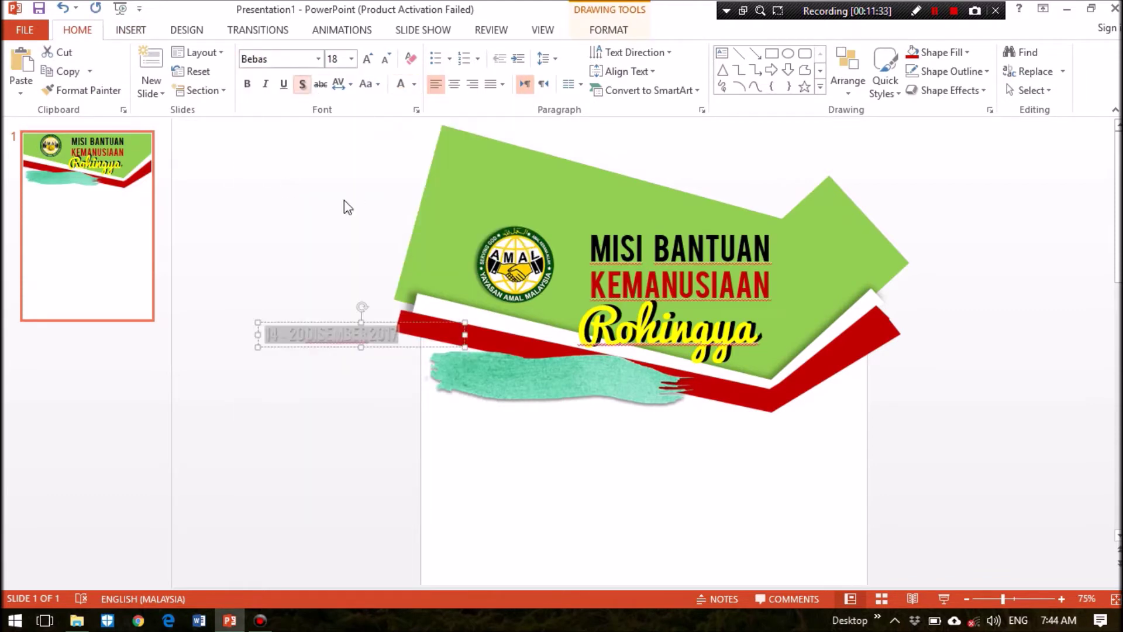
pyautogui.doubleClick(367, 59)
# Move the date '14 – 20 DISEMBER 2017' onto the green brush stroke and remove the extra dash.
pyautogui.moveTo(427, 346); pyautogui.dragTo(609, 391)
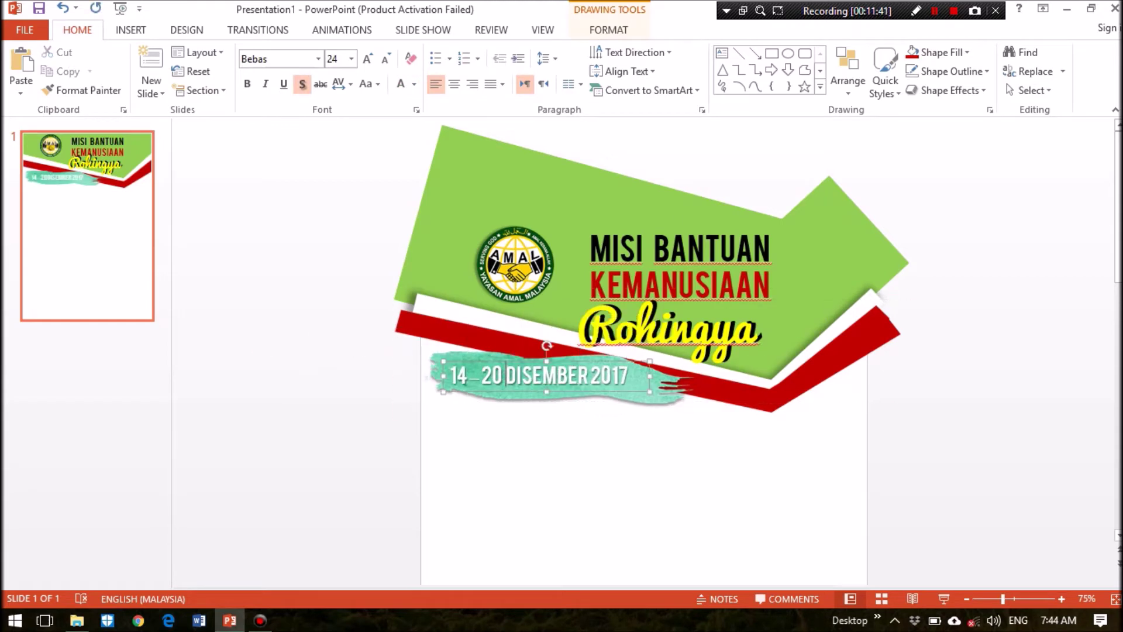
pyautogui.press('BackSpace')
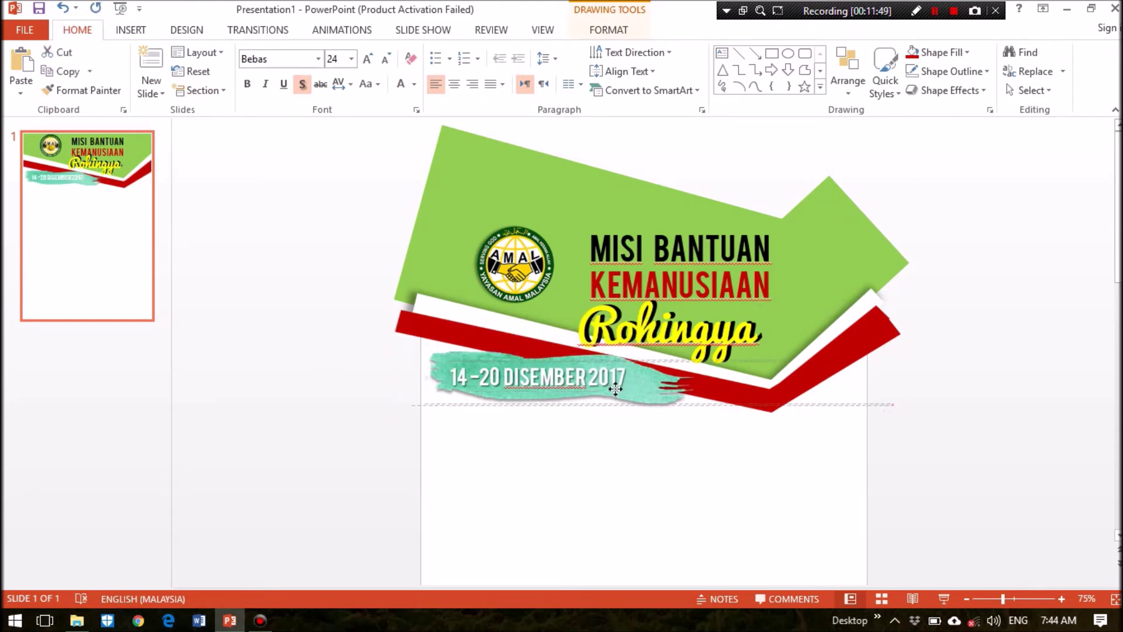
pyautogui.click(595, 377)
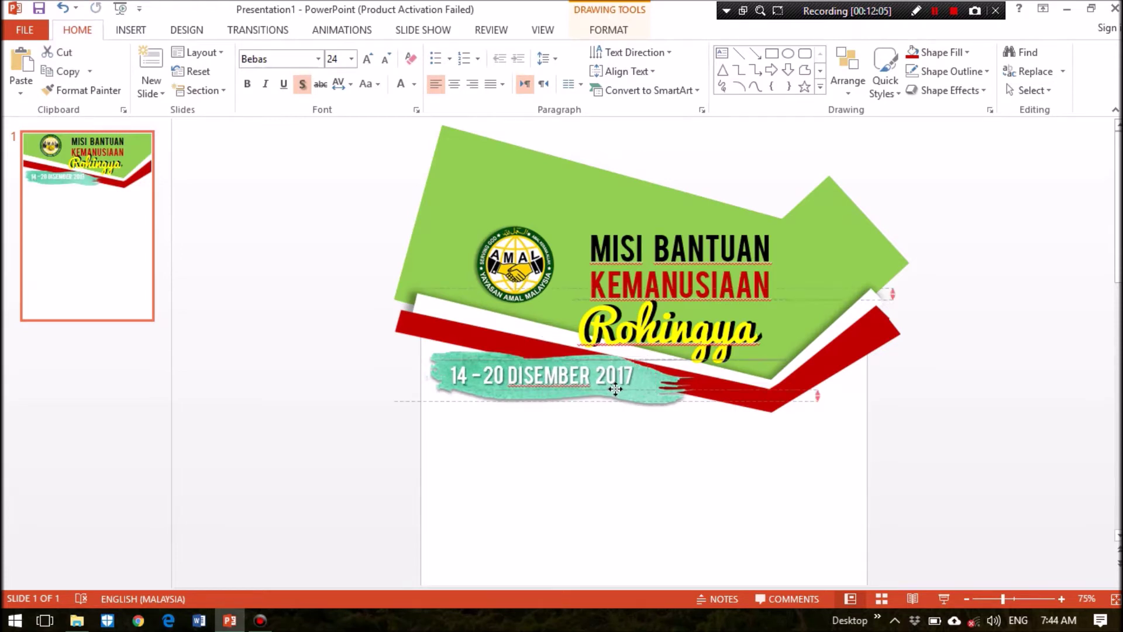
pyautogui.click(255, 405)
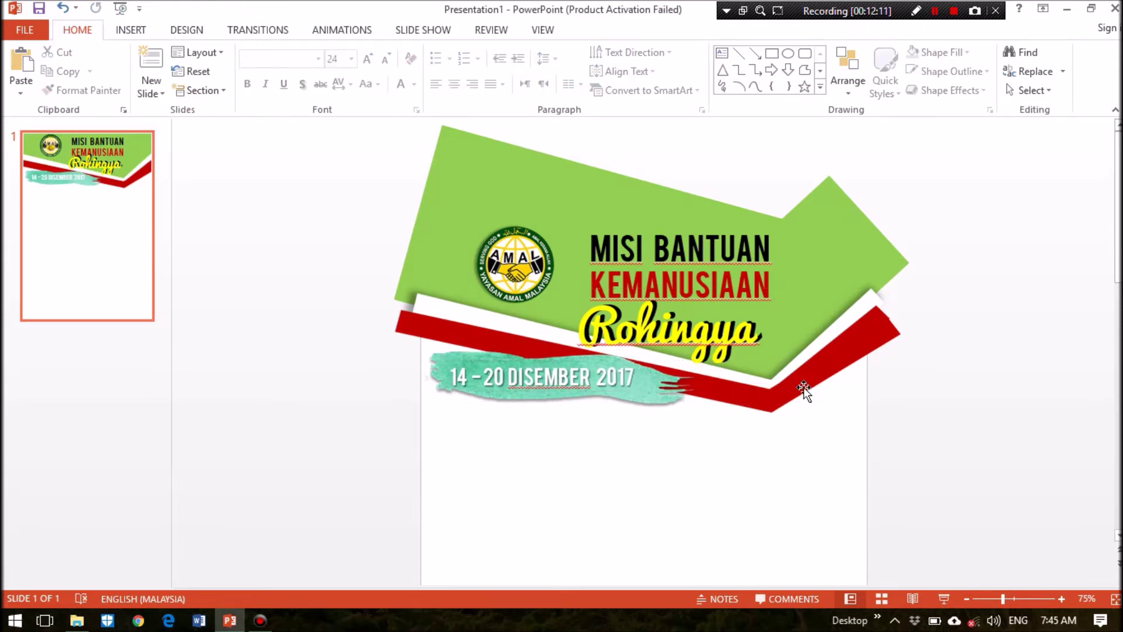
pyautogui.scroll(-1, 804, 389)
# Insert the sedekah hand-and-coin picture from the poster images folder.
pyautogui.click(131, 30)
pyautogui.click(105, 69)
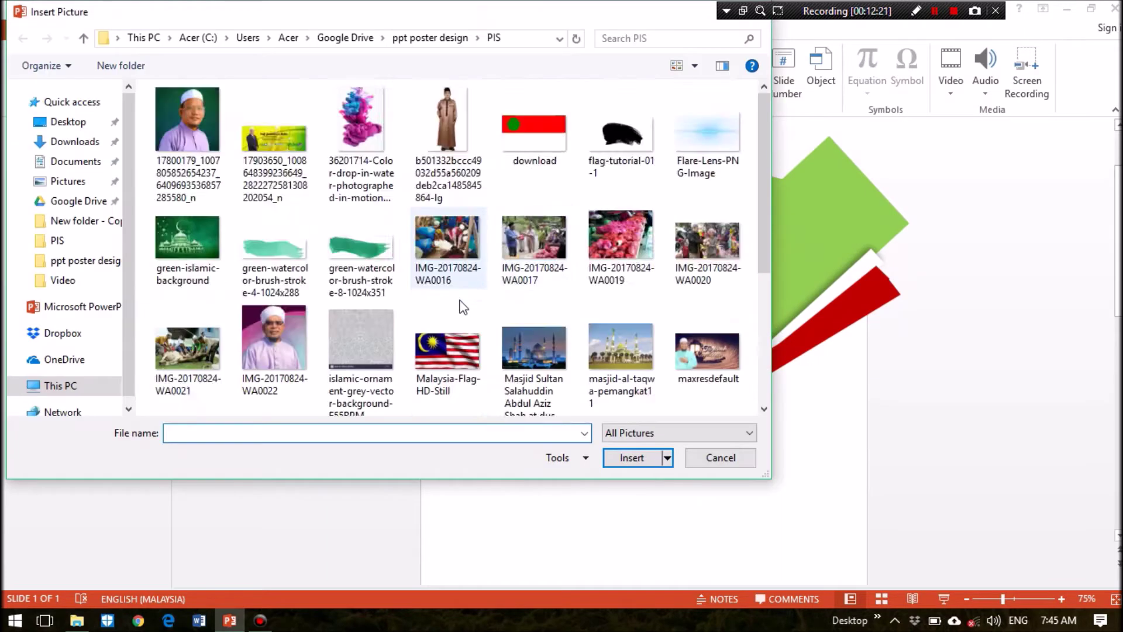
pyautogui.scroll(-3, 462, 306)
pyautogui.click(82, 221)
pyautogui.scroll(-10, 722, 296)
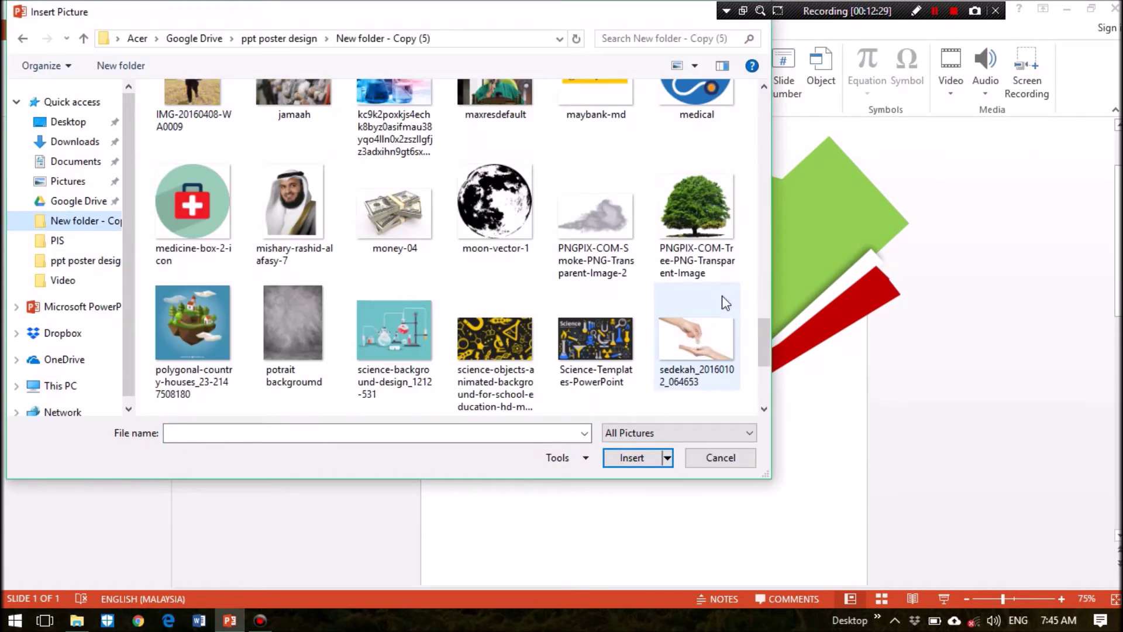
pyautogui.doubleClick(722, 296)
# Remove the picture's background and flip it horizontally.
pyautogui.click(31, 87)
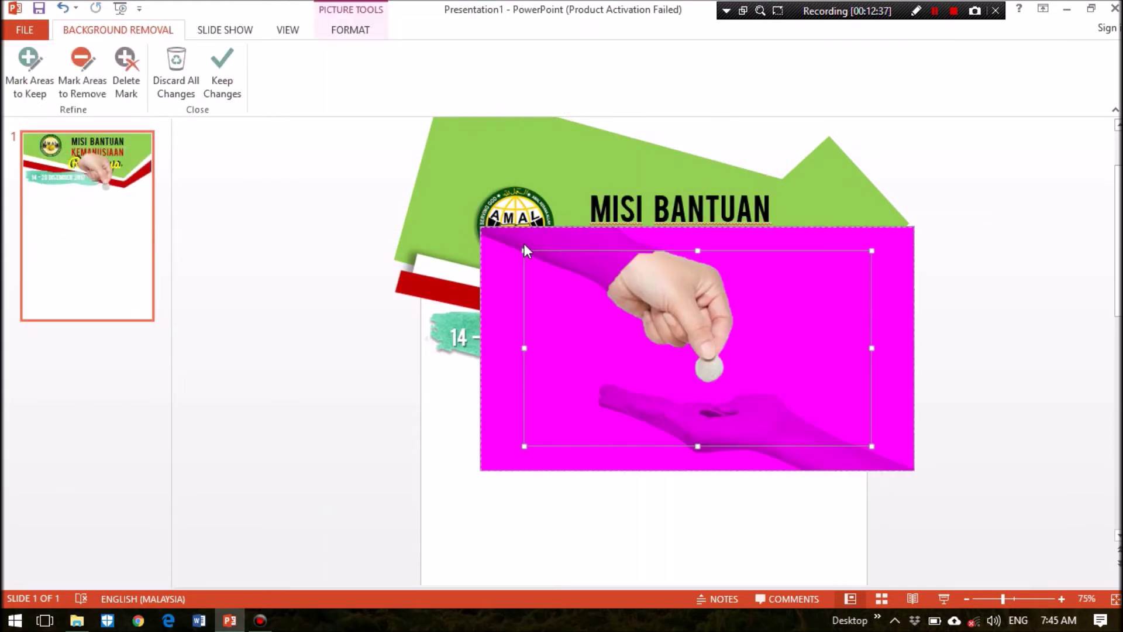
pyautogui.click(222, 73)
pyautogui.click(956, 121)
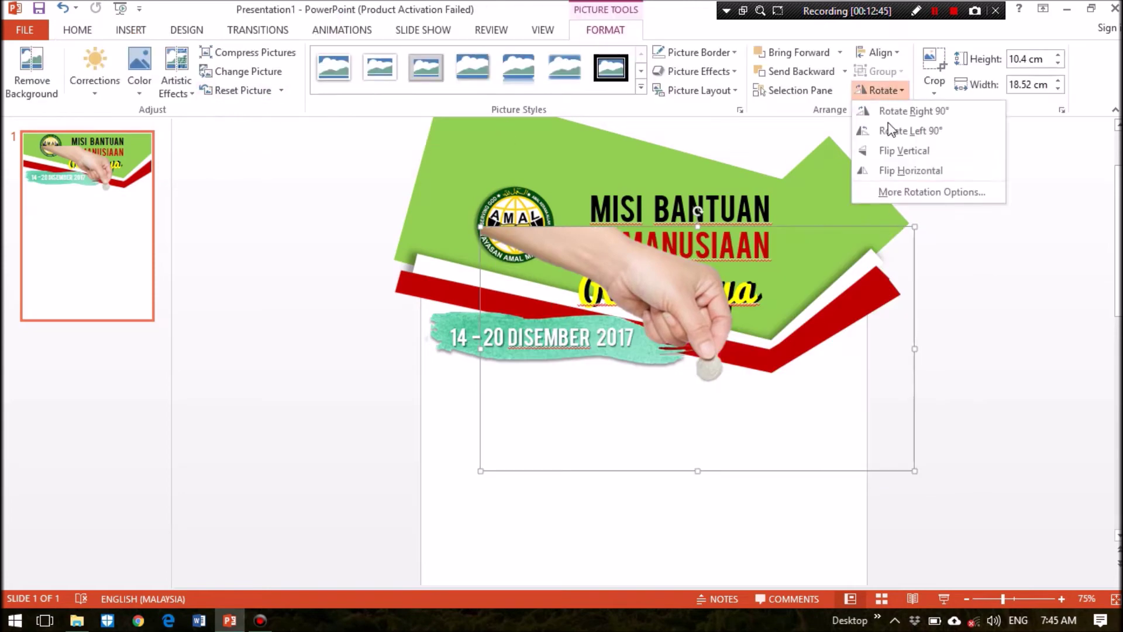
pyautogui.click(971, 170)
pyautogui.press('Escape')
pyautogui.moveTo(787, 288); pyautogui.dragTo(976, 297)
# Crop the hand picture to 4.25 × 6.91 cm and place it beside the red band.
pyautogui.click(935, 67)
pyautogui.moveTo(546, 440); pyautogui.dragTo(723, 457)
pyautogui.moveTo(852, 557); pyautogui.dragTo(851, 475)
pyautogui.click(851, 475)
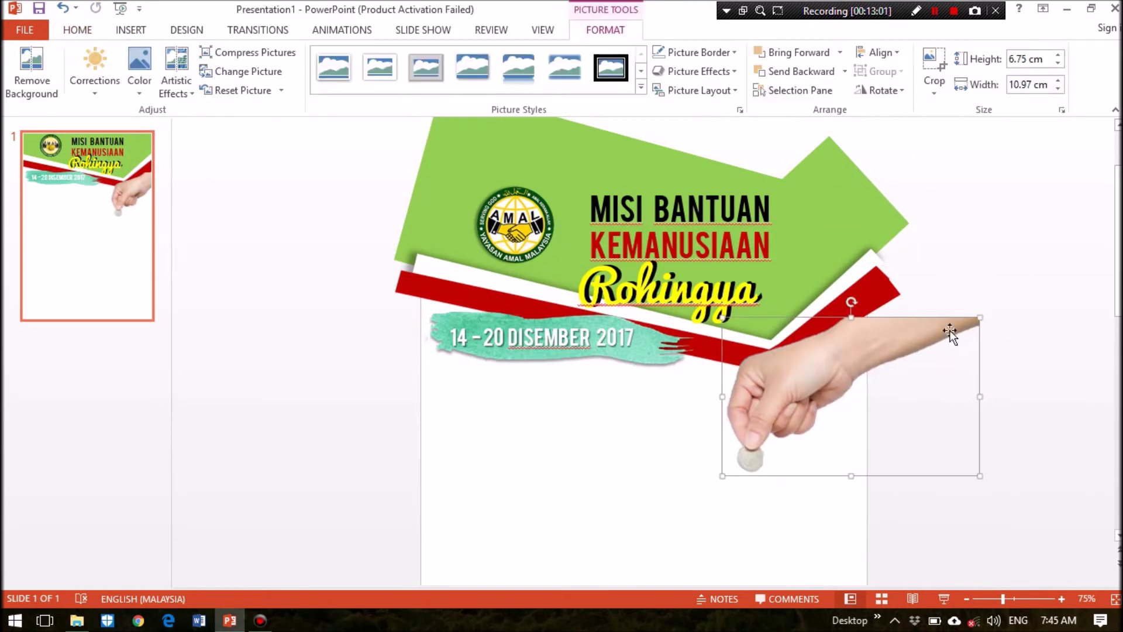
pyautogui.click(802, 371)
pyautogui.moveTo(903, 371)
pyautogui.mouseDown()
pyautogui.moveTo(882, 346)
pyautogui.moveTo(856, 381)
pyautogui.mouseUp()
pyautogui.moveTo(948, 375); pyautogui.dragTo(948, 369)
pyautogui.click(696, 71)
pyautogui.moveTo(707, 138)
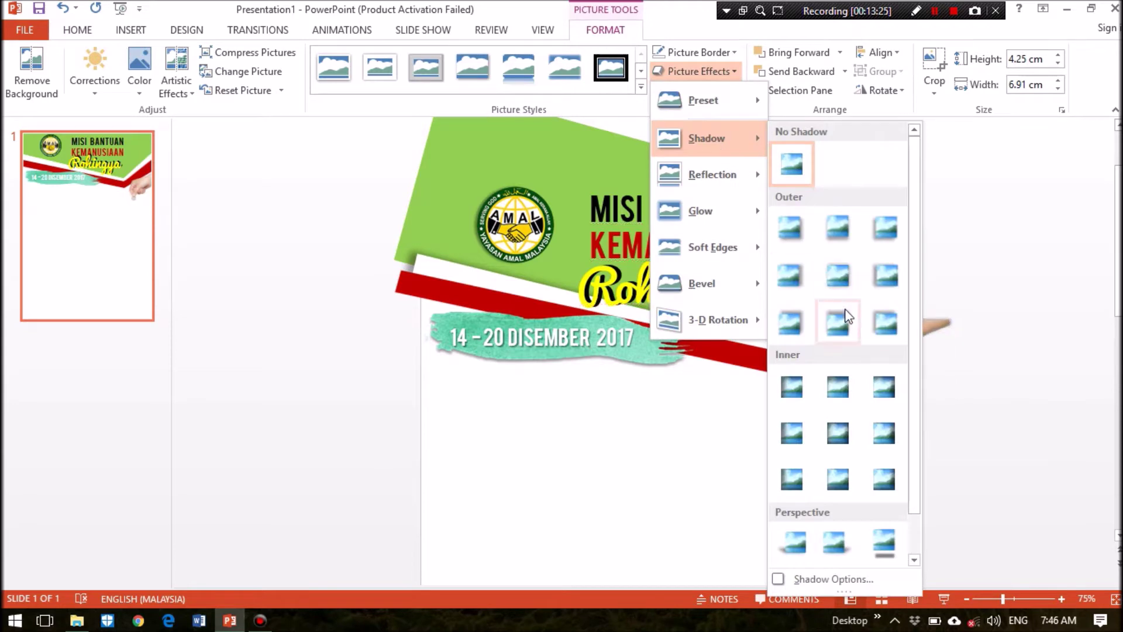
pyautogui.click(873, 228)
pyautogui.click(1013, 386)
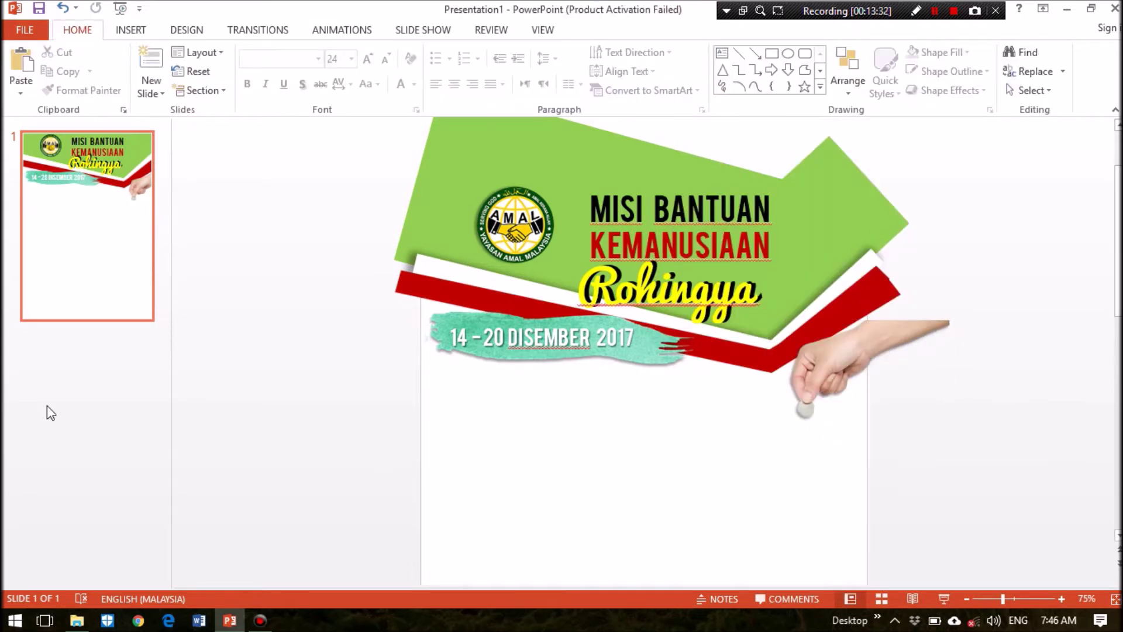
# Draw a light green 2.28 × 8.63 cm rectangle to the left of the slide.
pyautogui.click(131, 29)
pyautogui.click(282, 69)
pyautogui.click(346, 147)
pyautogui.scroll(-2, 346, 410)
pyautogui.moveTo(302, 297); pyautogui.dragTo(437, 334)
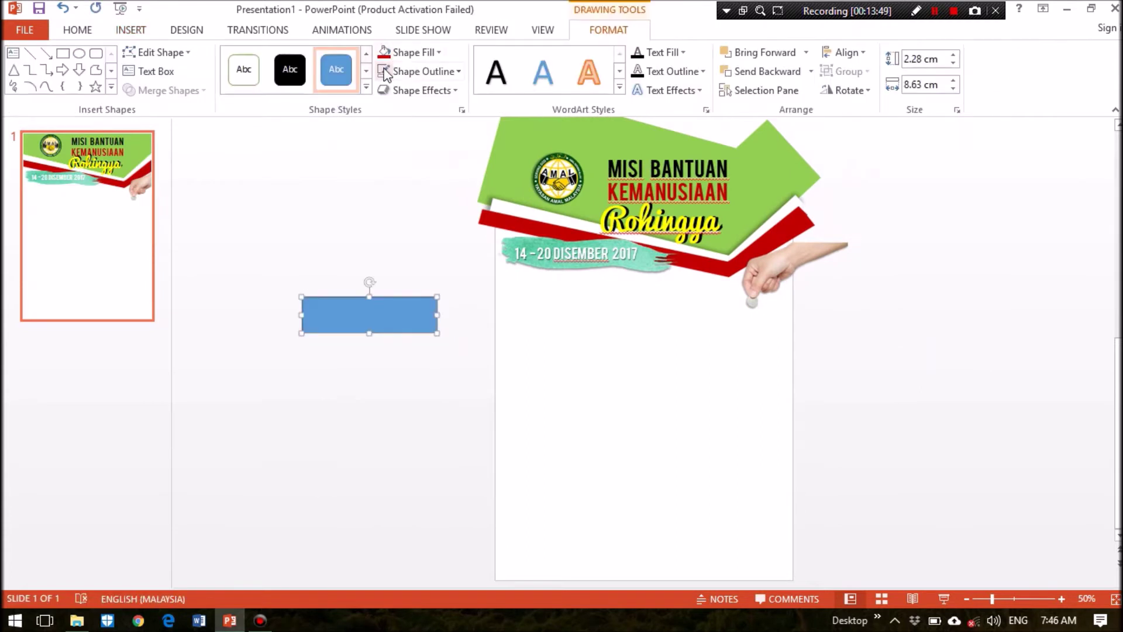
pyautogui.click(409, 52)
pyautogui.click(440, 199)
pyautogui.click(421, 71)
pyautogui.click(398, 227)
pyautogui.moveTo(371, 320)
pyautogui.mouseDown()
pyautogui.moveTo(386, 347)
pyautogui.moveTo(369, 462)
pyautogui.mouseUp()
# Duplicate the rectangle, fill the copy gold, and overlap the green one offset on top.
pyautogui.hotkey('ctrl', 'v')
pyautogui.click(421, 70)
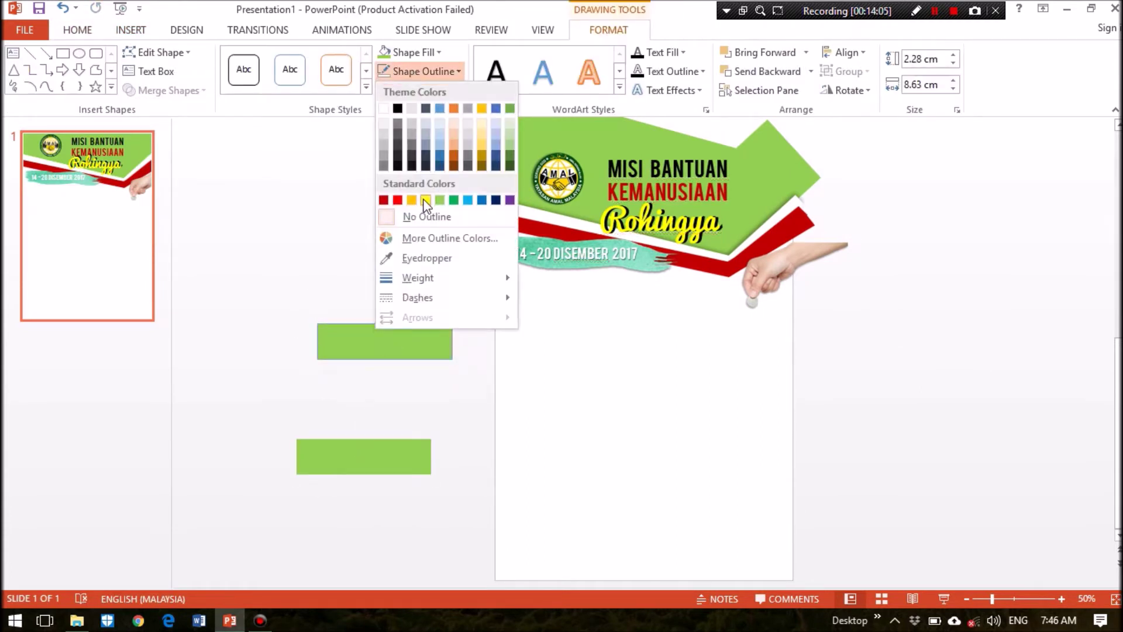
pyautogui.click(427, 217)
pyautogui.click(409, 52)
pyautogui.click(411, 200)
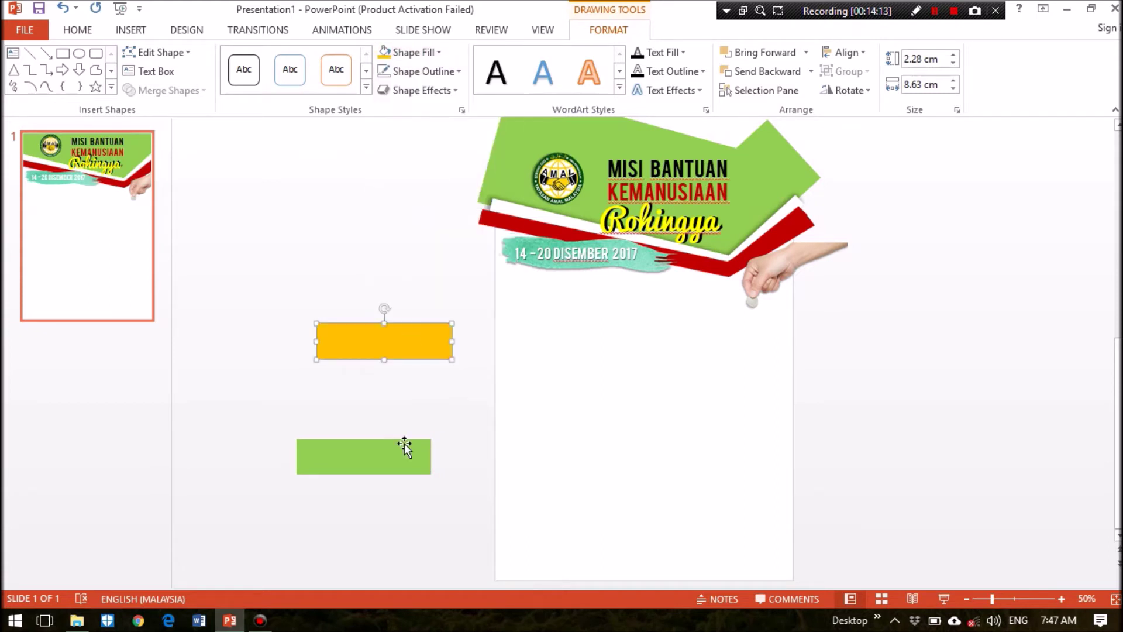
pyautogui.moveTo(396, 454); pyautogui.dragTo(424, 342)
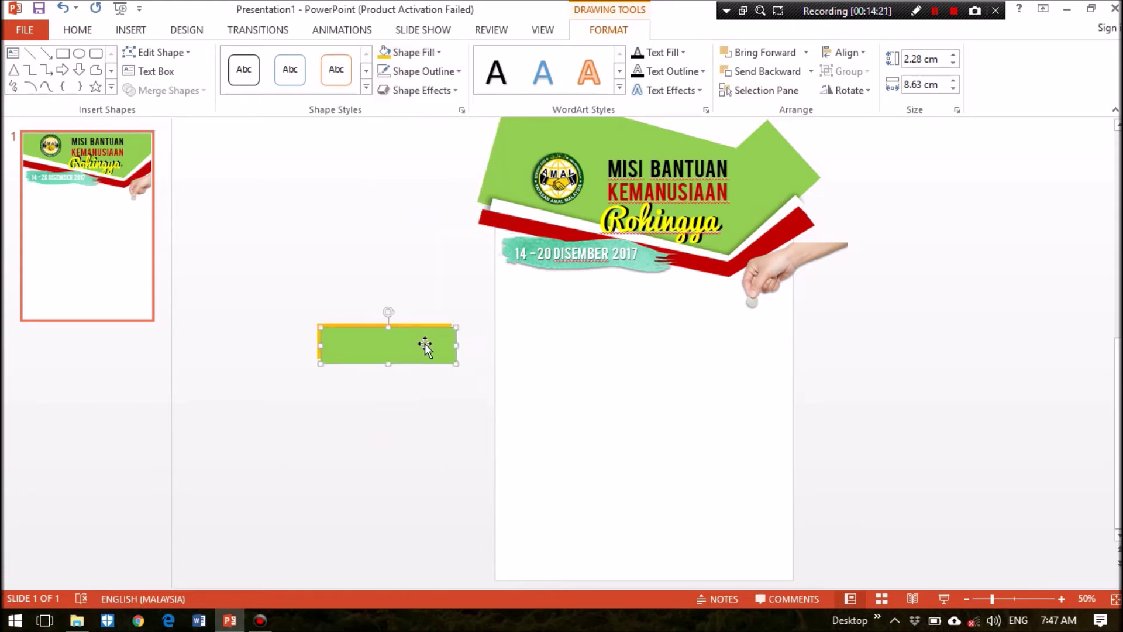
# Check the box's shadow effects and leave them unchanged.
pyautogui.keyDown('ctrl'); pyautogui.scroll(1, 346, 318); pyautogui.keyUp('ctrl')
pyautogui.keyDown('ctrl'); pyautogui.scroll(1, 350, 319); pyautogui.keyUp('ctrl')
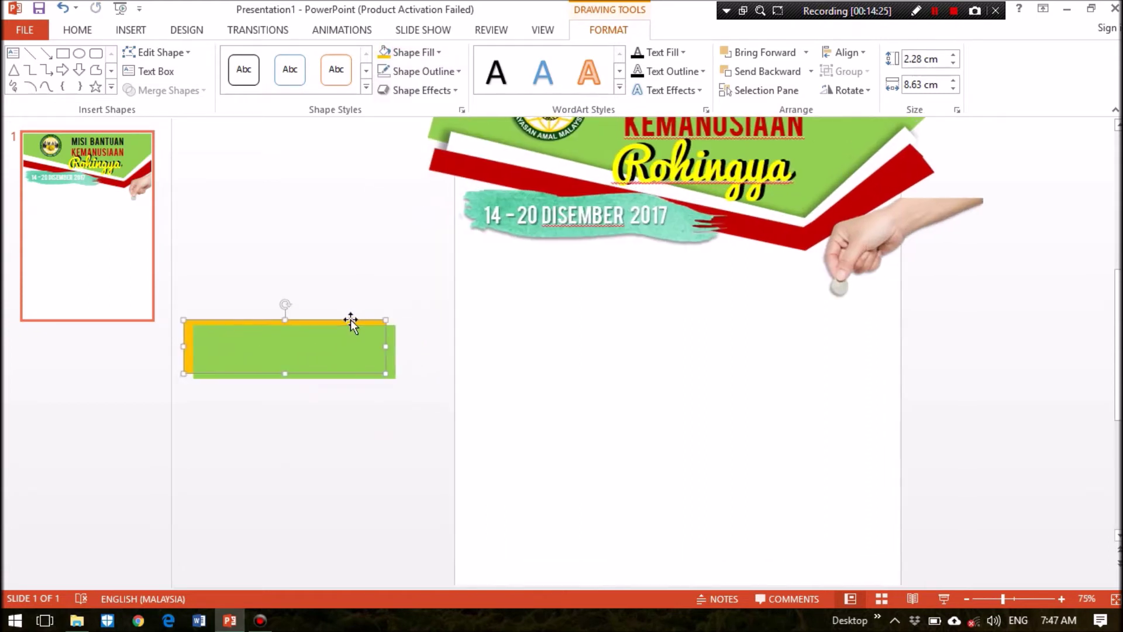
pyautogui.click(421, 90)
pyautogui.press('Escape')
pyautogui.press('Escape')
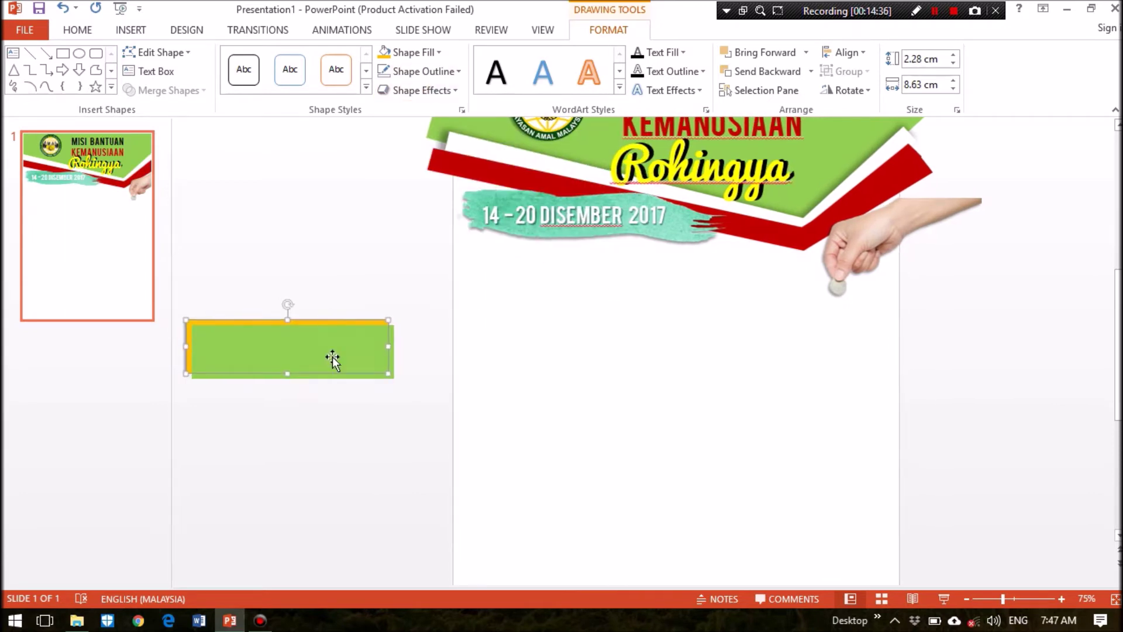
pyautogui.press('Escape')
pyautogui.click(131, 30)
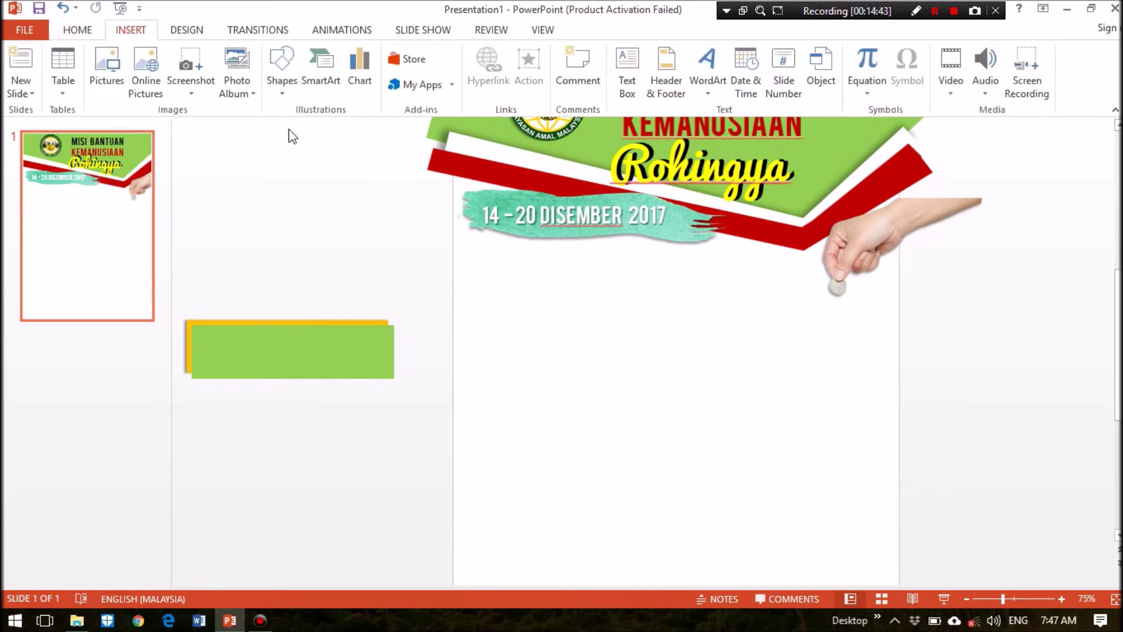
# Select both layers of the green box and paste several copies stacked beside the slide.
pyautogui.click(281, 84)
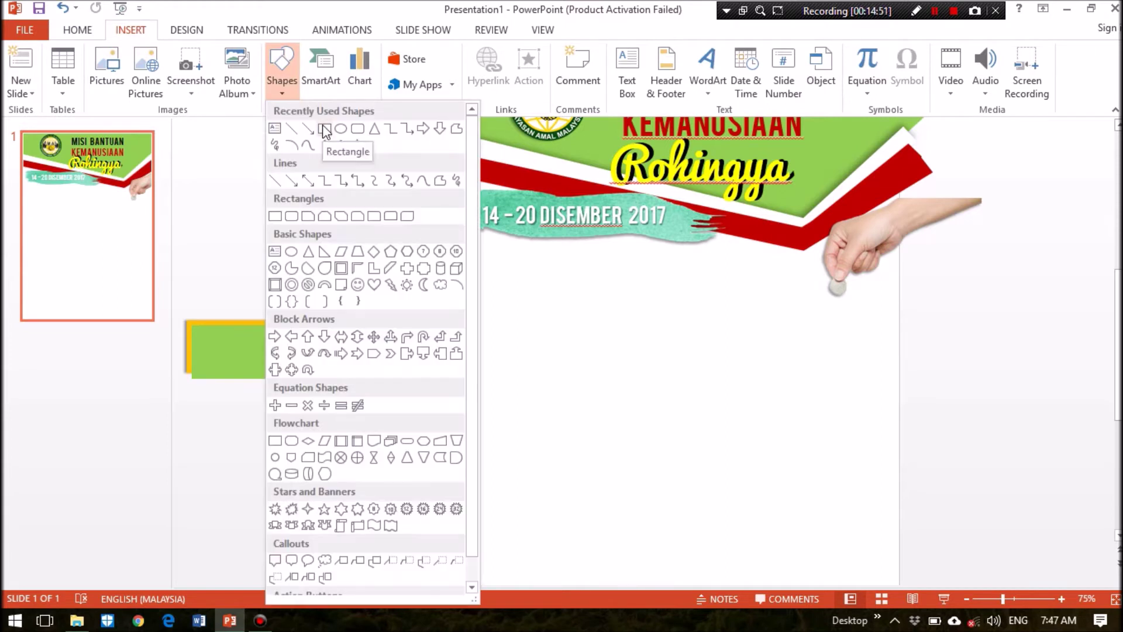
pyautogui.click(178, 245)
pyautogui.moveTo(177, 253); pyautogui.dragTo(412, 462)
pyautogui.click(405, 514)
pyautogui.hotkey('ctrl', 'v')
pyautogui.scroll(-1, 250, 351)
pyautogui.moveTo(293, 346)
pyautogui.mouseDown()
pyautogui.moveTo(290, 387)
pyautogui.moveTo(321, 410)
pyautogui.mouseUp()
pyautogui.moveTo(321, 321); pyautogui.dragTo(314, 462)
pyautogui.moveTo(314, 293); pyautogui.dragTo(309, 527)
pyautogui.moveTo(310, 389)
pyautogui.mouseDown()
pyautogui.moveTo(319, 260)
pyautogui.moveTo(313, 296)
pyautogui.moveTo(309, 176)
pyautogui.moveTo(571, 306)
pyautogui.moveTo(567, 287)
pyautogui.mouseUp()
# Drag six boxes onto the poster in two staggered columns of three below the date.
pyautogui.moveTo(321, 253)
pyautogui.mouseDown()
pyautogui.moveTo(762, 331)
pyautogui.moveTo(770, 314)
pyautogui.mouseUp()
pyautogui.moveTo(337, 325); pyautogui.dragTo(593, 366)
pyautogui.moveTo(200, 350); pyautogui.dragTo(421, 427)
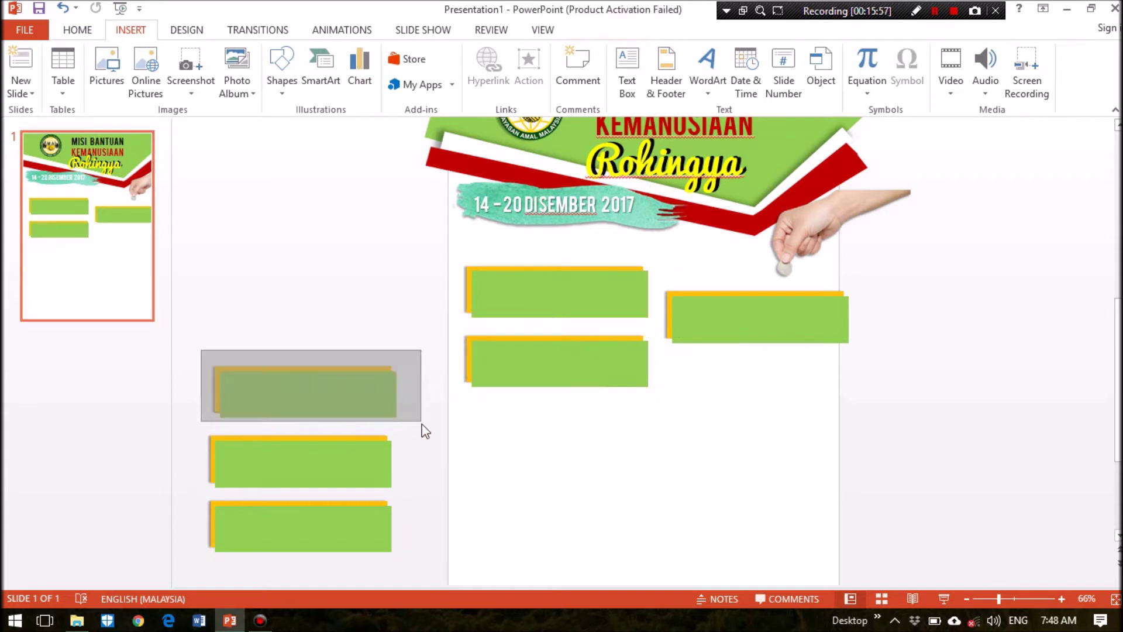
pyautogui.moveTo(300, 393); pyautogui.dragTo(749, 388)
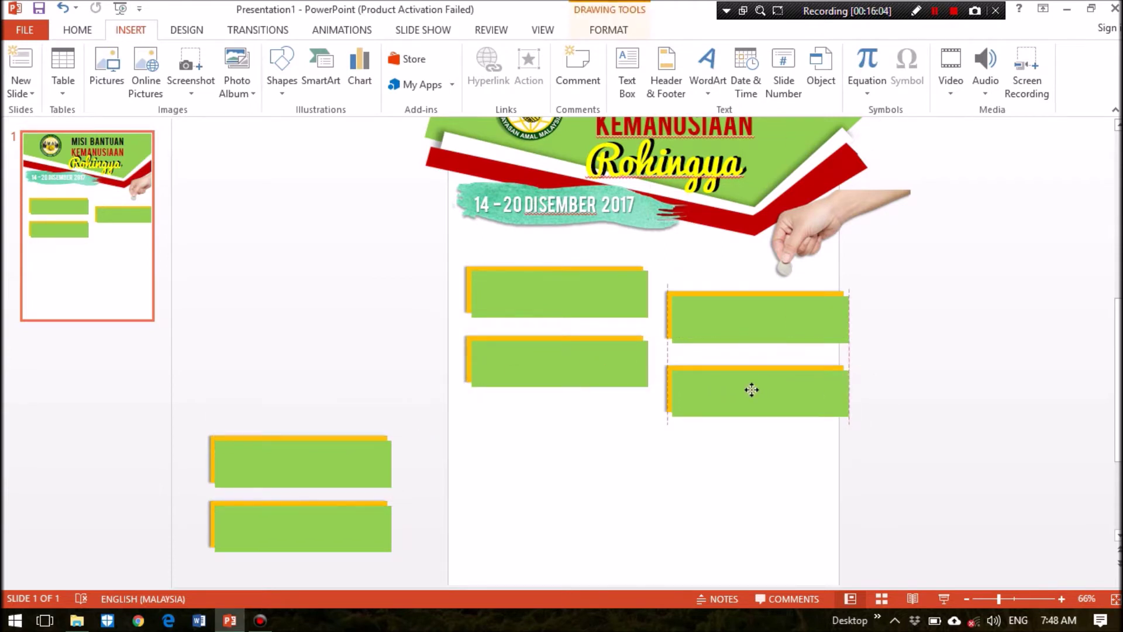
pyautogui.moveTo(191, 414); pyautogui.dragTo(424, 510)
pyautogui.moveTo(305, 461); pyautogui.dragTo(560, 432)
pyautogui.moveTo(188, 484); pyautogui.dragTo(408, 568)
pyautogui.moveTo(318, 534); pyautogui.dragTo(777, 464)
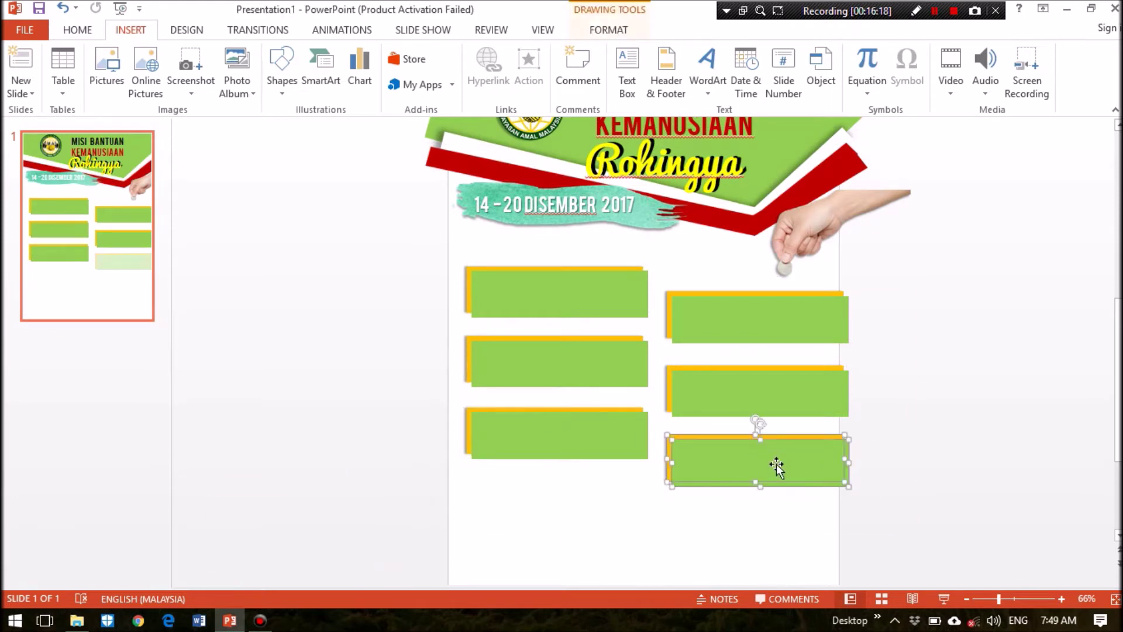
pyautogui.click(939, 438)
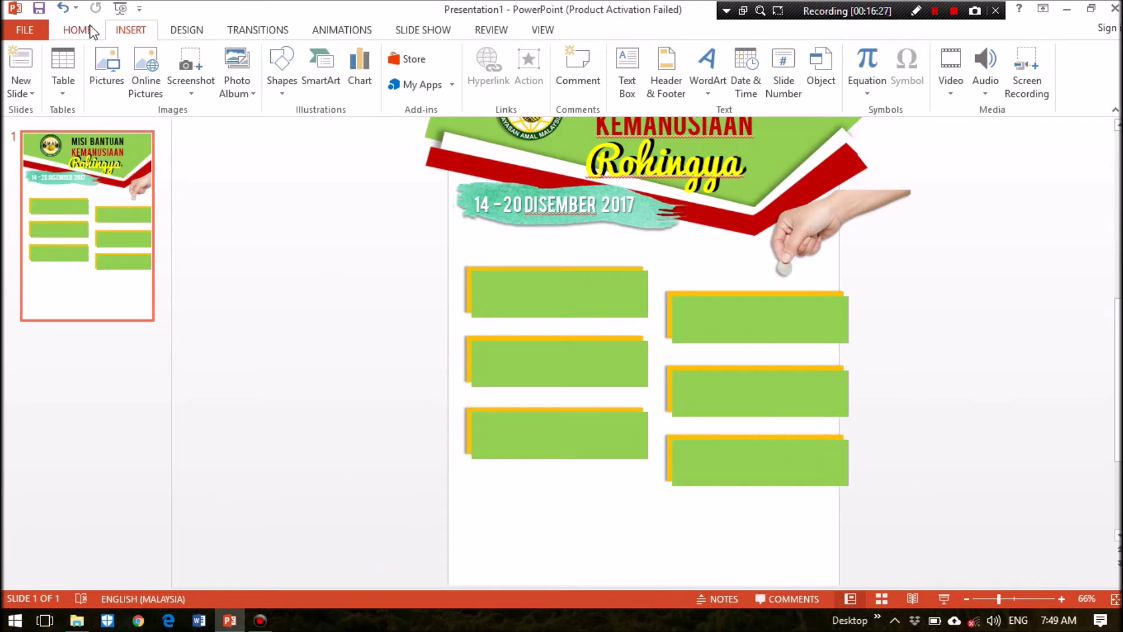
# Insert six icon pictures: Quran, dairy cow, housing, tube well, food and clothes.
pyautogui.click(114, 76)
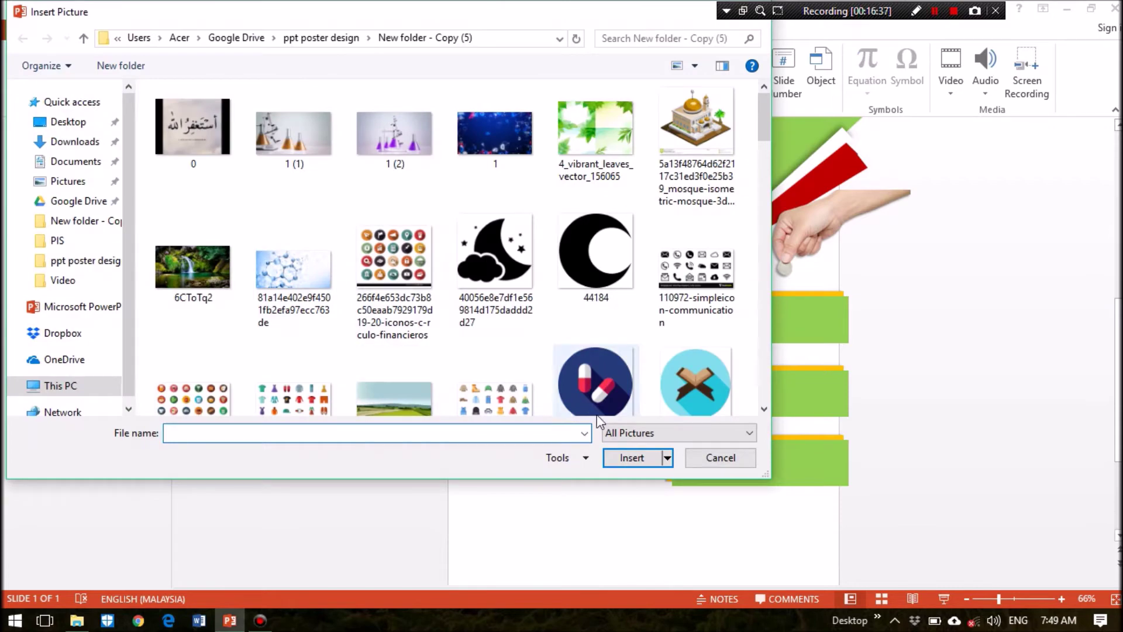
pyautogui.click(696, 380)
pyautogui.scroll(-1, 696, 381)
pyautogui.scroll(-4, 768, 161)
pyautogui.moveTo(768, 160)
pyautogui.mouseDown()
pyautogui.moveTo(768, 352)
pyautogui.moveTo(757, 109)
pyautogui.moveTo(761, 126)
pyautogui.mouseUp()
pyautogui.keyDown('ctrl'); pyautogui.click(596, 252); pyautogui.keyUp('ctrl')
pyautogui.keyDown('ctrl'); pyautogui.click(393, 234); pyautogui.keyUp('ctrl')
pyautogui.keyDown('ctrl'); pyautogui.click(609, 224); pyautogui.keyUp('ctrl')
pyautogui.keyDown('ctrl'); pyautogui.click(193, 333); pyautogui.keyUp('ctrl')
pyautogui.keyDown('ctrl'); pyautogui.click(292, 332); pyautogui.keyUp('ctrl')
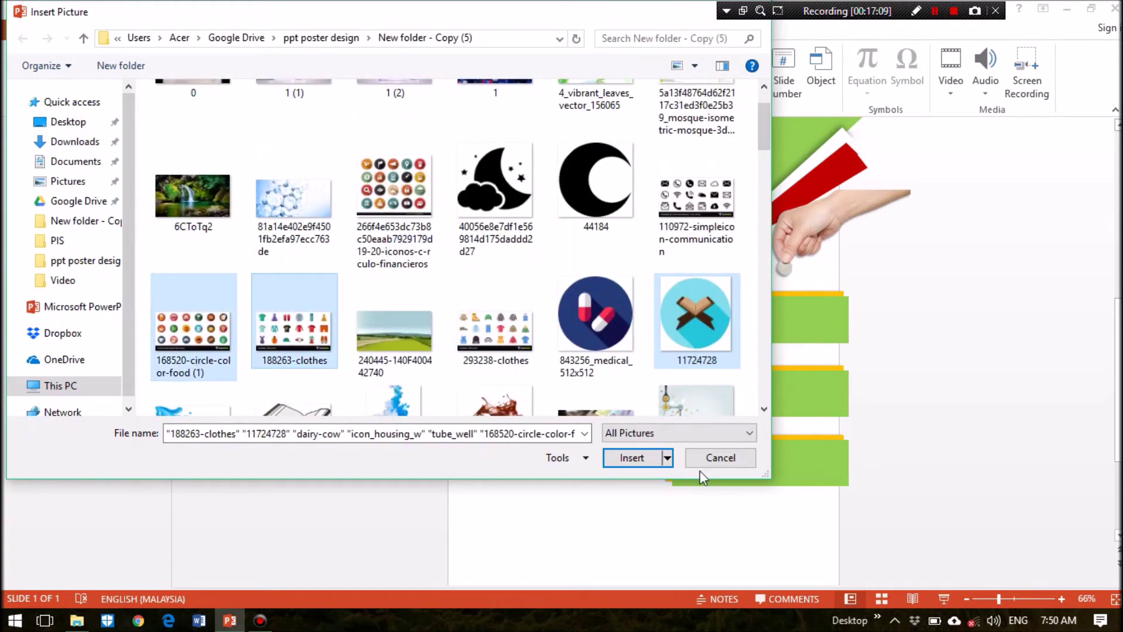
pyautogui.click(630, 457)
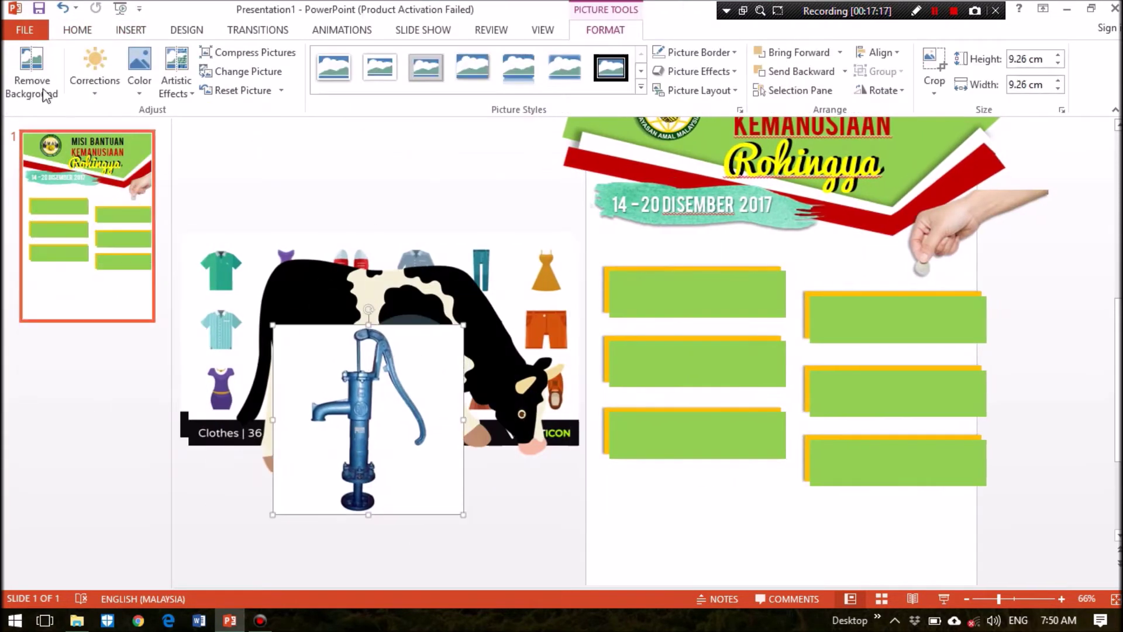
# Remove the water pump's background and move the house icon beside the lower-left box.
pyautogui.click(32, 70)
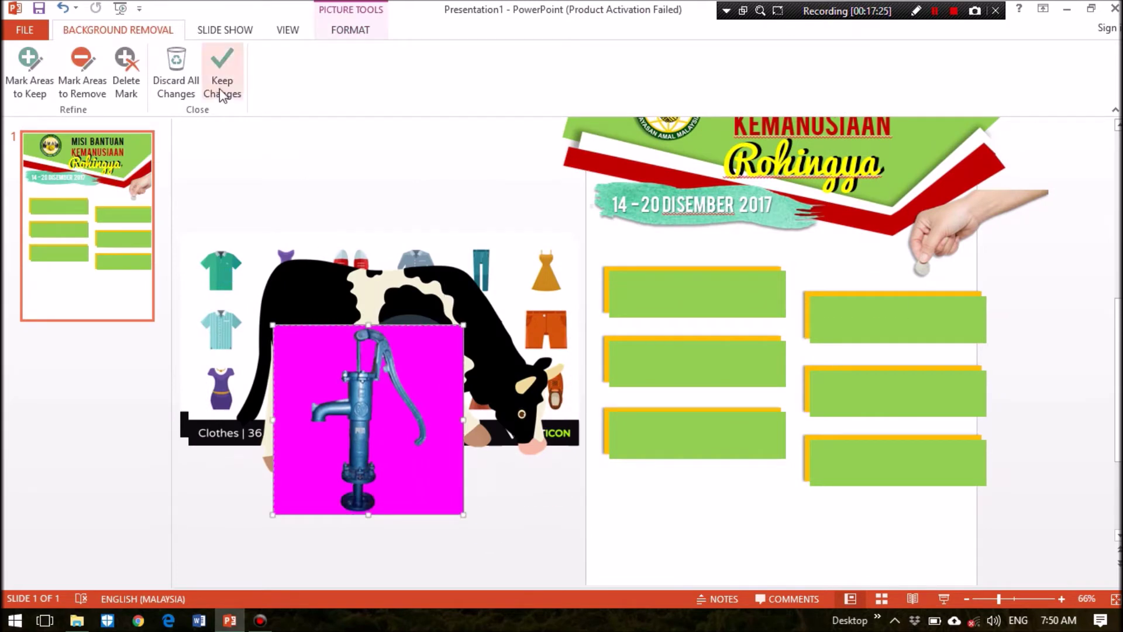
pyautogui.click(221, 70)
pyautogui.moveTo(407, 374)
pyautogui.mouseDown()
pyautogui.moveTo(640, 451)
pyautogui.moveTo(617, 418)
pyautogui.mouseUp()
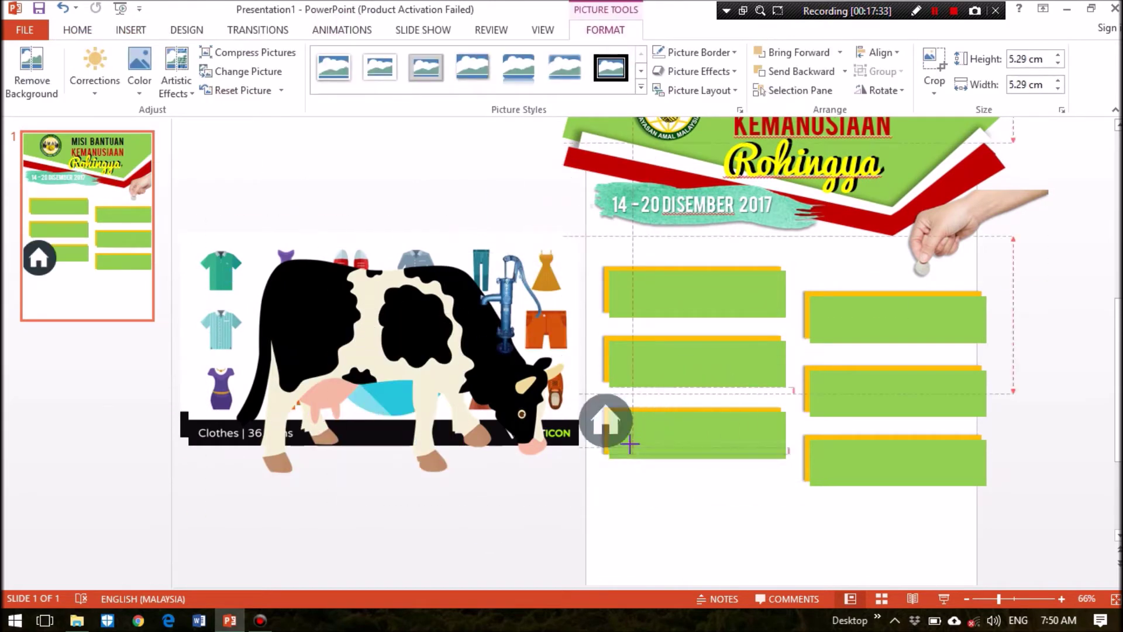
# Move the water pump picture below the cow, then draw an oval circle and duplicate it.
pyautogui.click(509, 493)
pyautogui.moveTo(444, 509); pyautogui.dragTo(266, 535)
pyautogui.click(131, 30)
pyautogui.click(282, 70)
pyautogui.click(285, 179)
pyautogui.moveTo(594, 391); pyautogui.dragTo(648, 445)
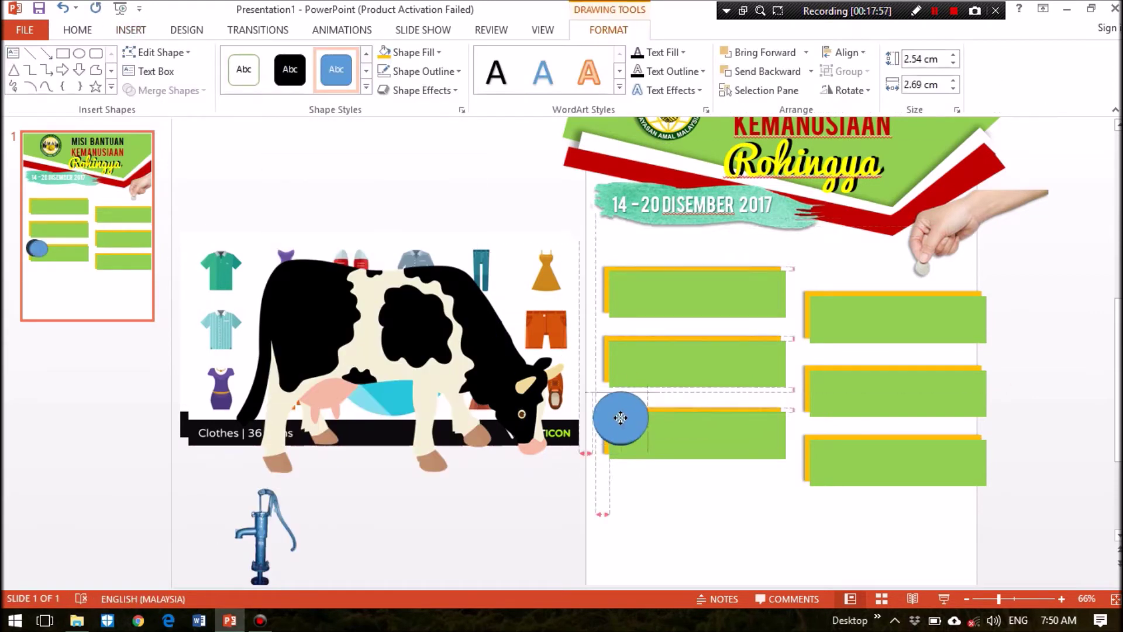
pyautogui.hotkey('ctrl', 'x')
pyautogui.hotkey('ctrl', 'v')
pyautogui.hotkey('ctrl', 'v')
pyautogui.moveTo(637, 427)
pyautogui.mouseDown()
pyautogui.moveTo(384, 171)
pyautogui.moveTo(301, 176)
pyautogui.mouseUp()
# Fill one circle dark orange, set it in the bottom-right box, and place the water pump on it.
pyautogui.click(410, 52)
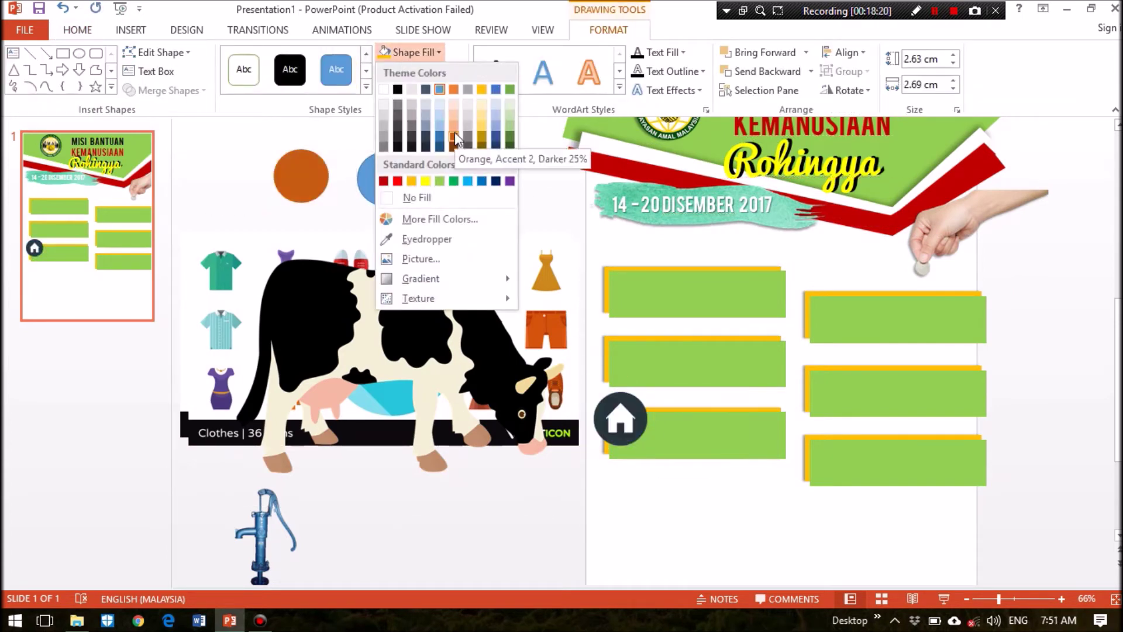
pyautogui.click(454, 88)
pyautogui.moveTo(286, 167)
pyautogui.mouseDown()
pyautogui.moveTo(838, 461)
pyautogui.moveTo(786, 427)
pyautogui.mouseUp()
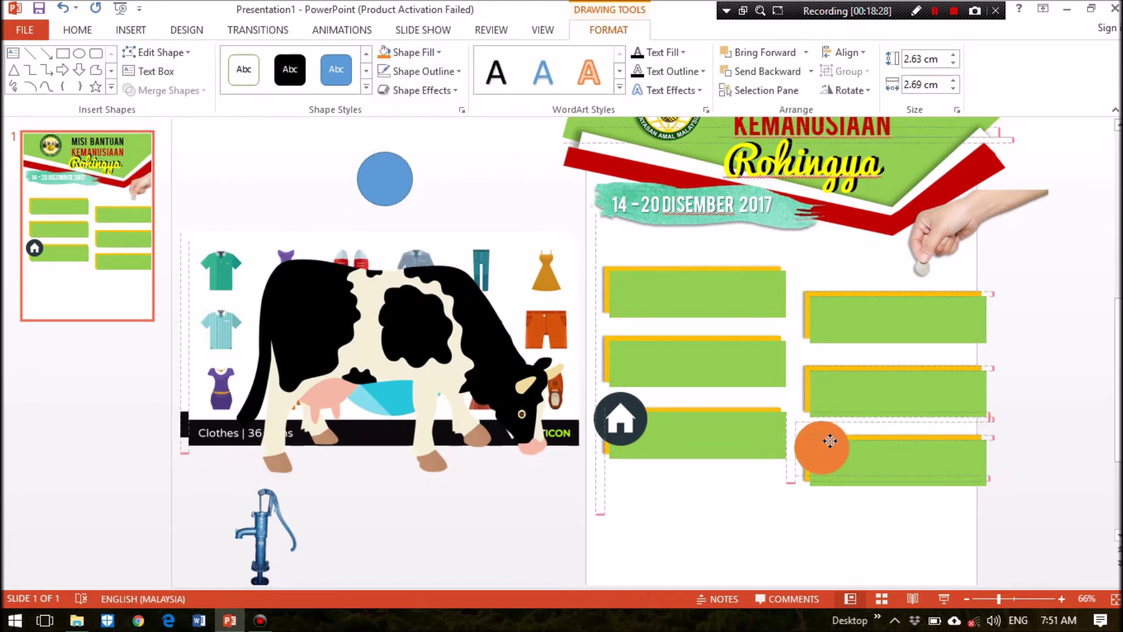
pyautogui.moveTo(263, 529); pyautogui.dragTo(451, 509)
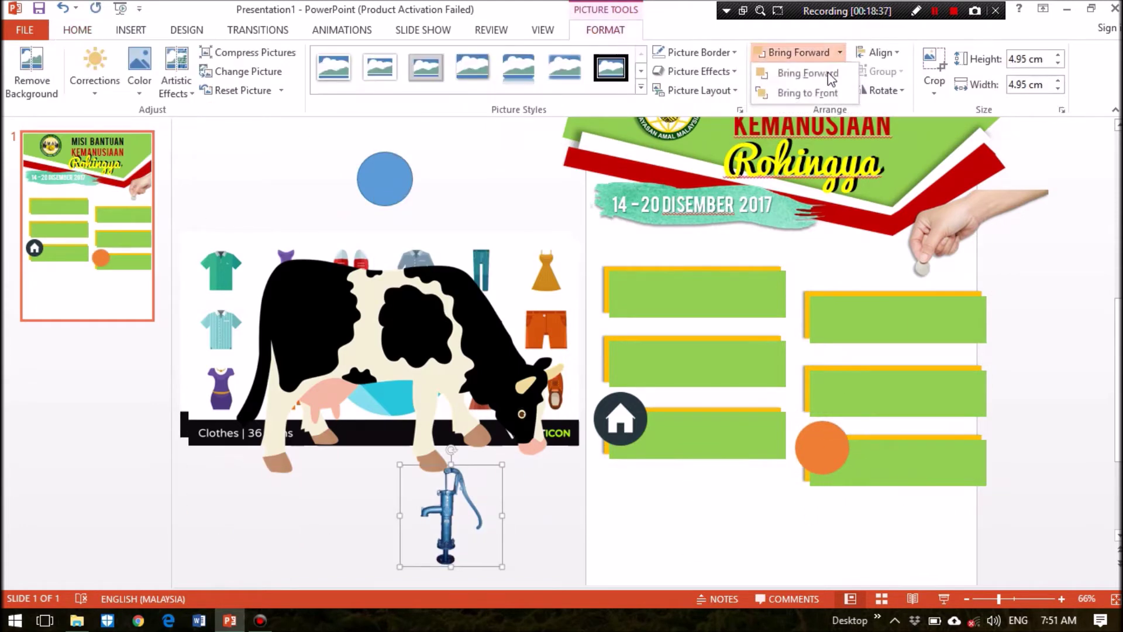
pyautogui.moveTo(452, 517); pyautogui.dragTo(822, 454)
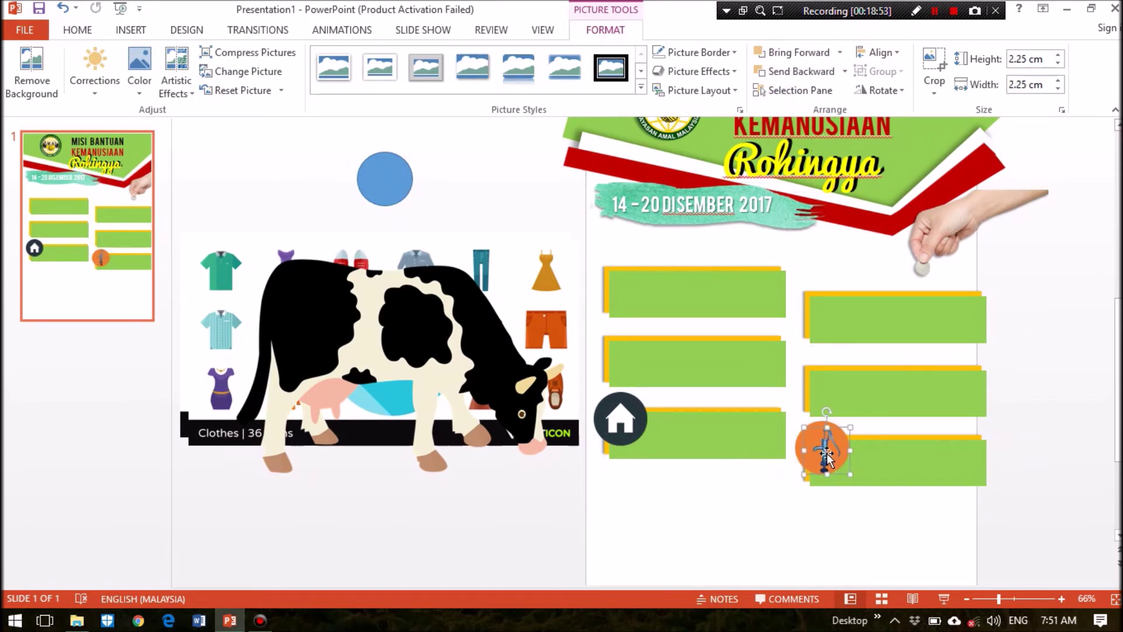
# Duplicate a circle, fill it light gold, set it in the top-right box, and shrink the cow onto it.
pyautogui.click(359, 477)
pyautogui.click(385, 179)
pyautogui.moveTo(393, 186)
pyautogui.mouseDown()
pyautogui.moveTo(245, 182)
pyautogui.moveTo(451, 181)
pyautogui.mouseUp()
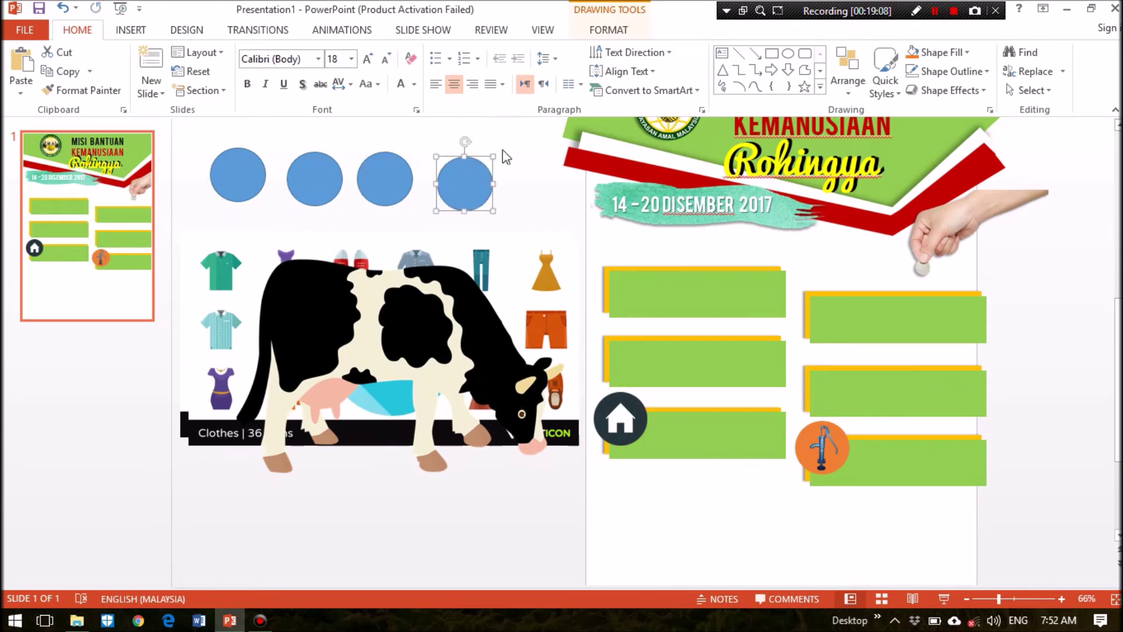
pyautogui.click(609, 30)
pyautogui.click(410, 52)
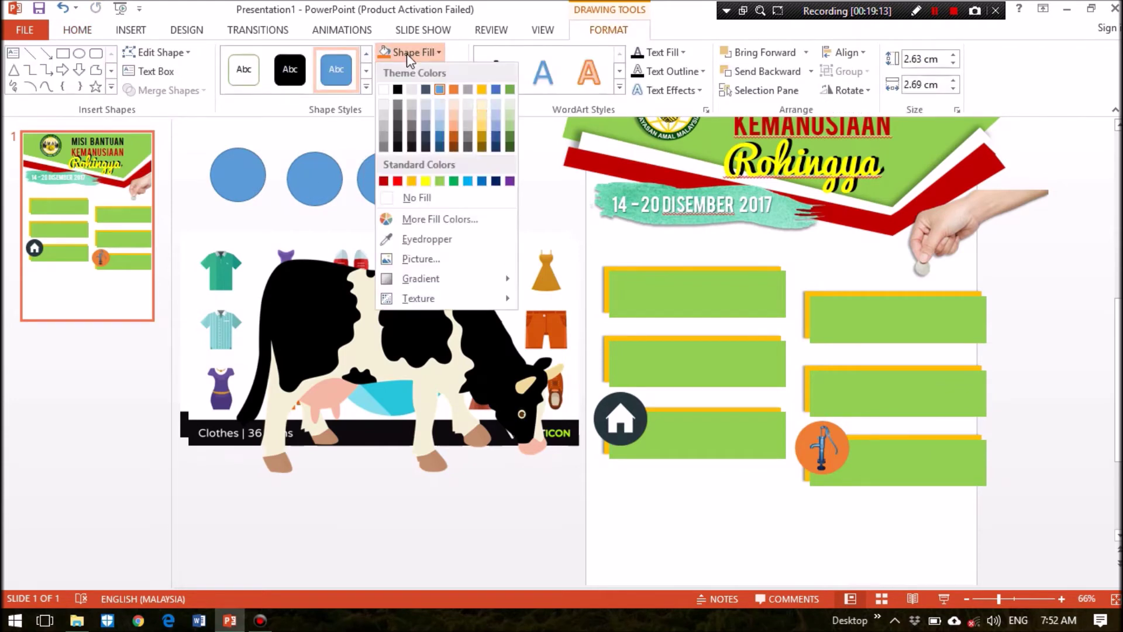
pyautogui.click(485, 117)
pyautogui.moveTo(465, 184); pyautogui.dragTo(831, 301)
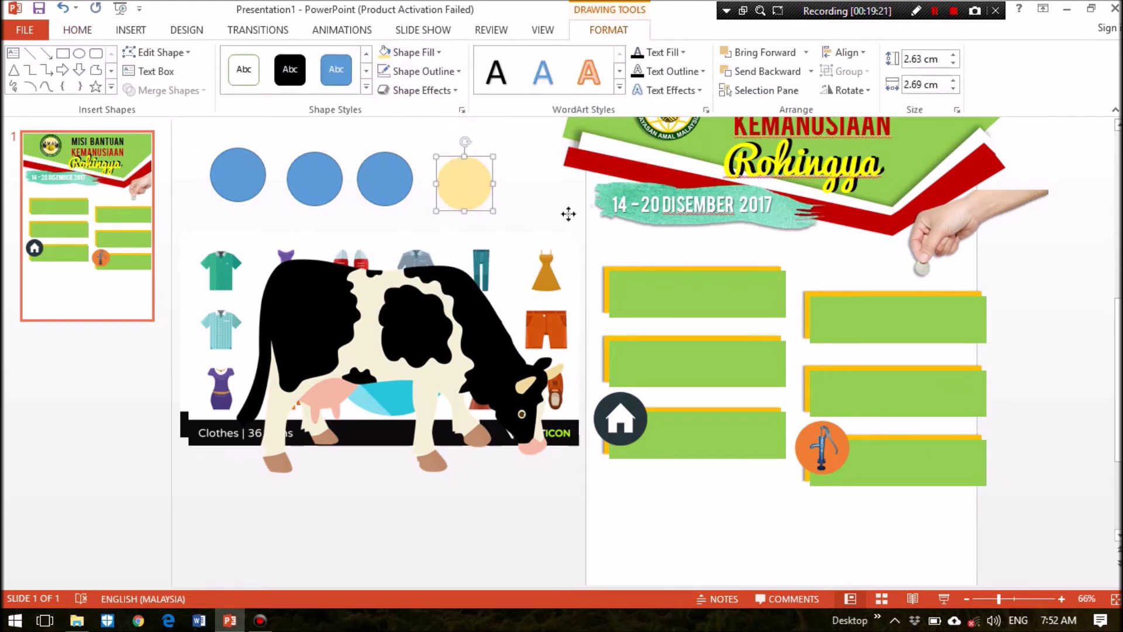
pyautogui.click(435, 373)
pyautogui.click(605, 30)
pyautogui.moveTo(594, 509)
pyautogui.mouseDown()
pyautogui.moveTo(344, 318)
pyautogui.moveTo(915, 350)
pyautogui.moveTo(823, 310)
pyautogui.moveTo(850, 322)
pyautogui.mouseUp()
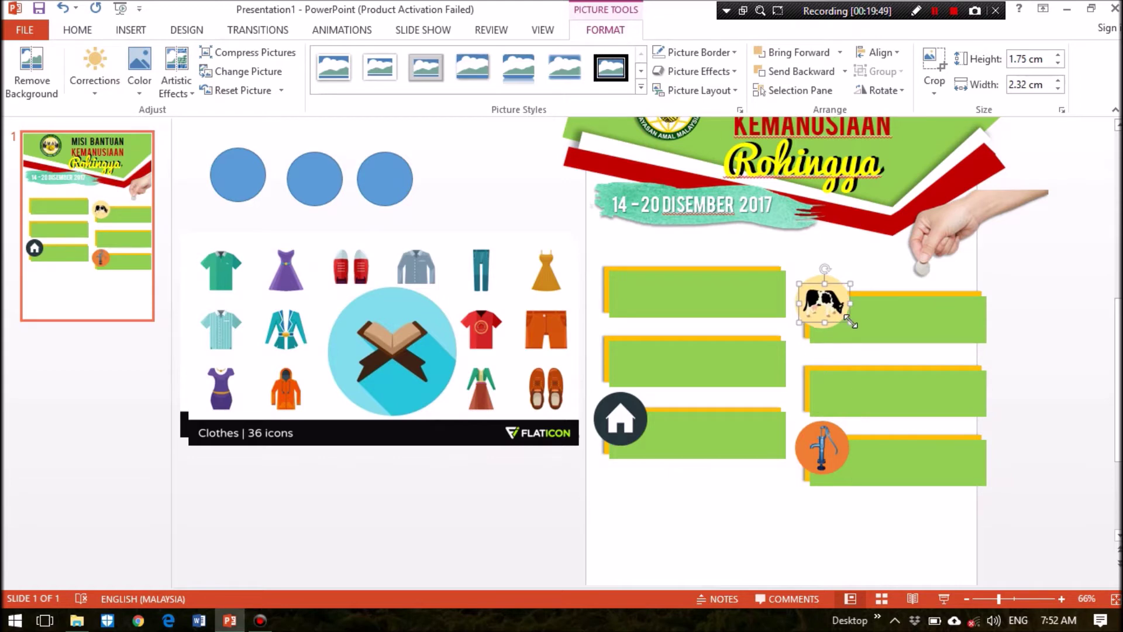
# Remove the Quran picture's background, shrink it, and place it on the middle-left box.
pyautogui.click(32, 69)
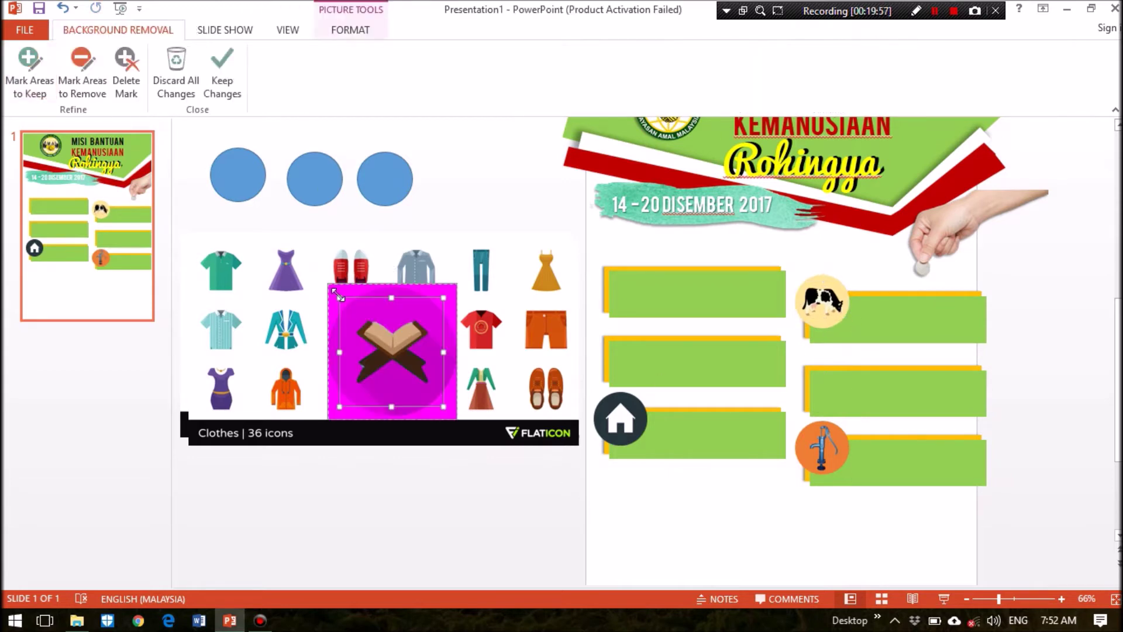
pyautogui.click(480, 439)
pyautogui.moveTo(374, 313); pyautogui.dragTo(627, 420)
pyautogui.moveTo(709, 484); pyautogui.dragTo(635, 444)
pyautogui.moveTo(583, 389); pyautogui.dragTo(599, 320)
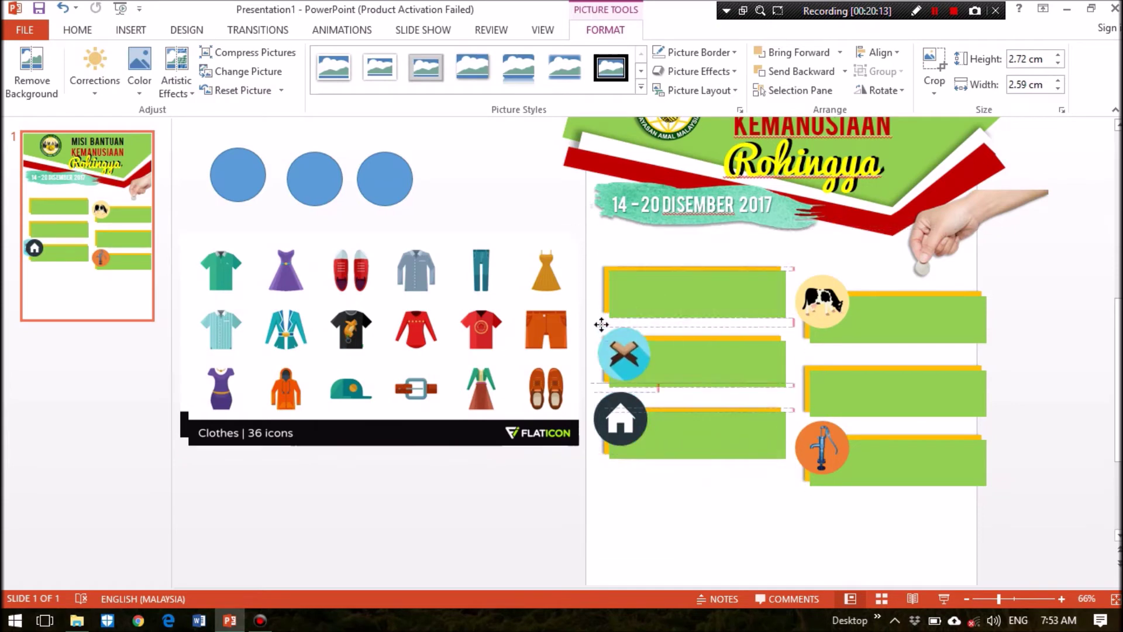
# Crop the clothes picture to the green shirt, remove its background, and shrink it.
pyautogui.click(498, 479)
pyautogui.click(365, 345)
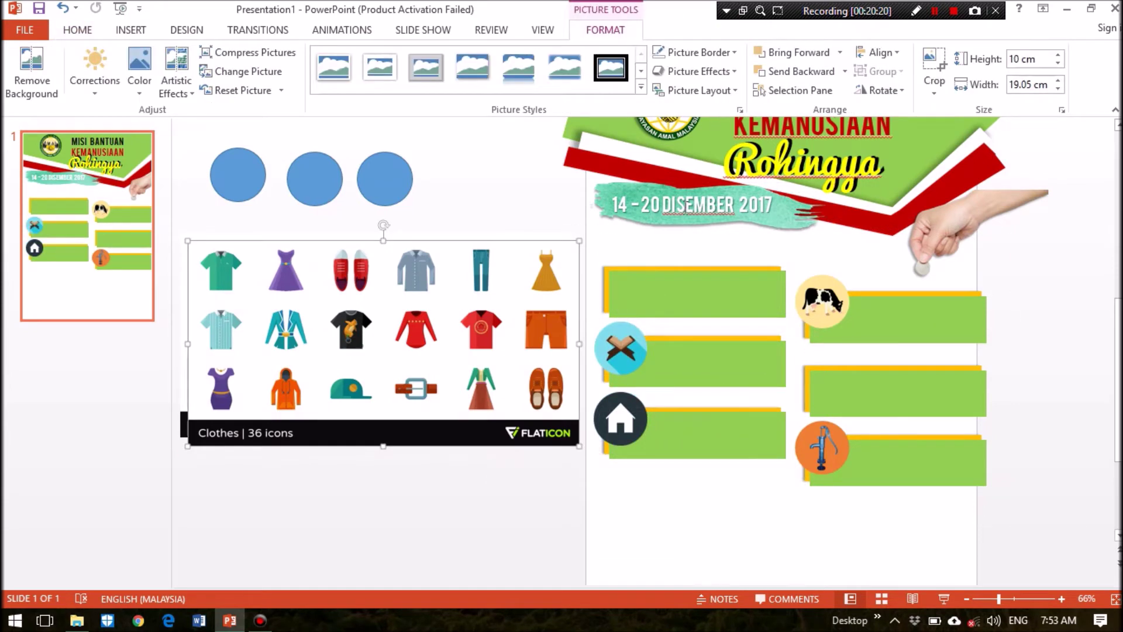
pyautogui.click(935, 67)
pyautogui.moveTo(578, 342); pyautogui.dragTo(247, 321)
pyautogui.moveTo(221, 445)
pyautogui.mouseDown()
pyautogui.moveTo(221, 293)
pyautogui.moveTo(351, 354)
pyautogui.mouseUp()
pyautogui.press('Escape')
pyautogui.click(31, 71)
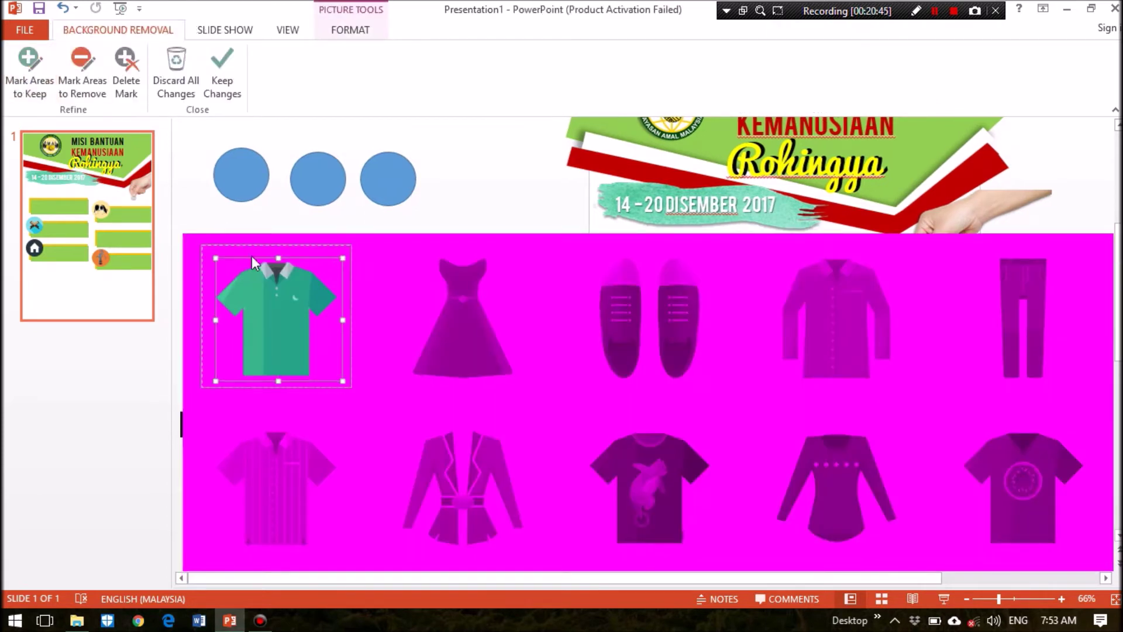
pyautogui.click(222, 65)
pyautogui.moveTo(349, 378); pyautogui.dragTo(325, 275)
# Fill the third circle pale gold and move it next to the middle-right green box.
pyautogui.click(396, 163)
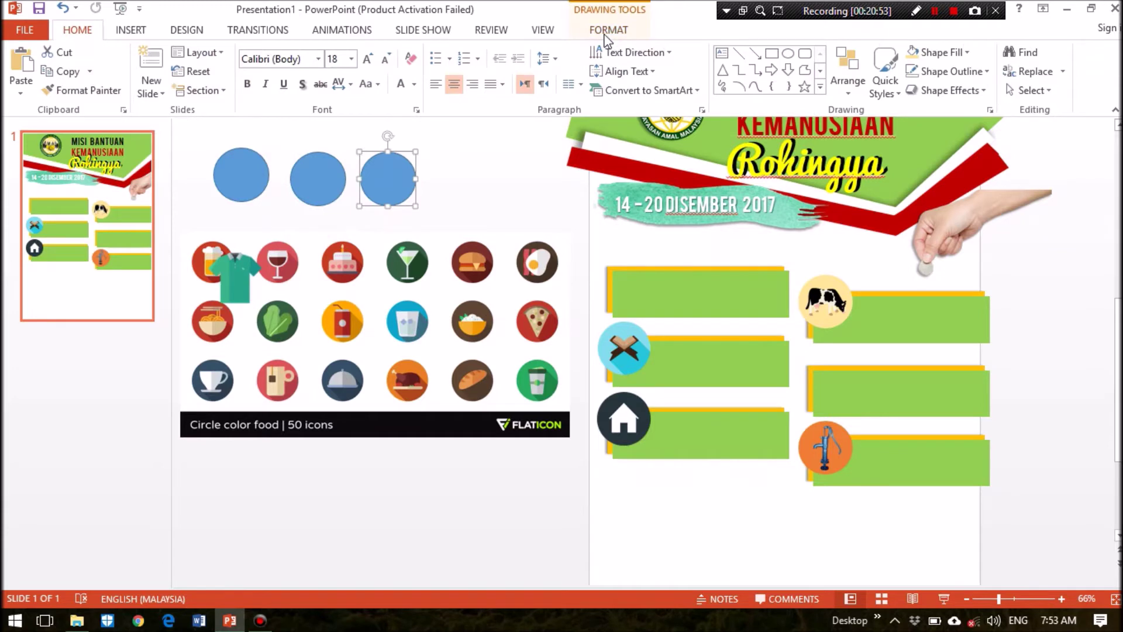
pyautogui.click(607, 31)
pyautogui.click(408, 53)
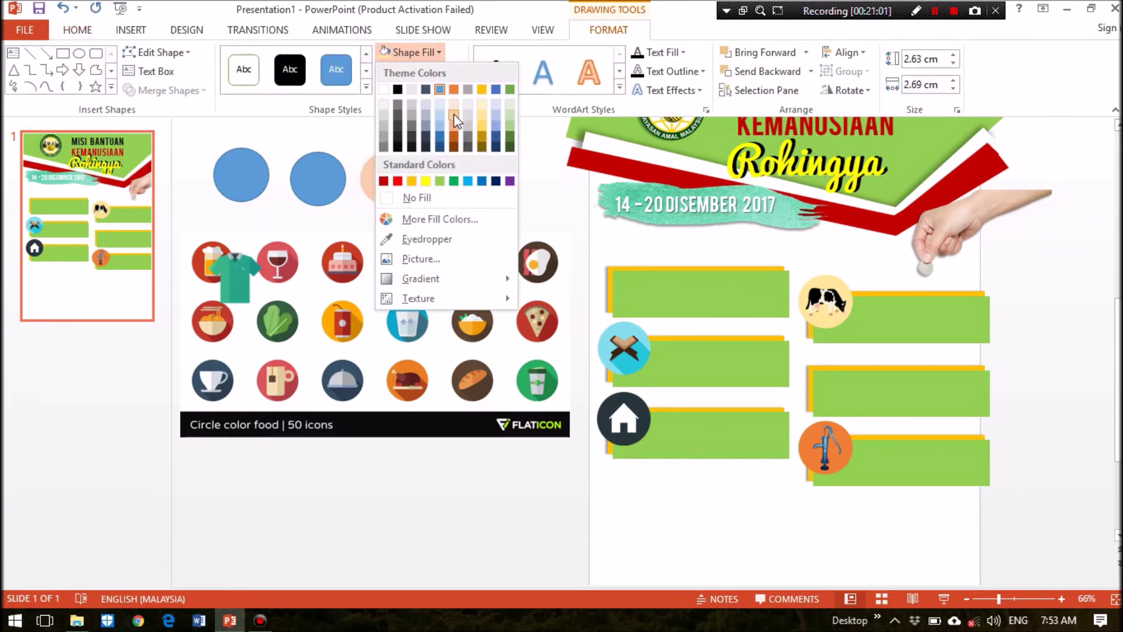
pyautogui.click(454, 105)
pyautogui.click(425, 52)
pyautogui.click(481, 96)
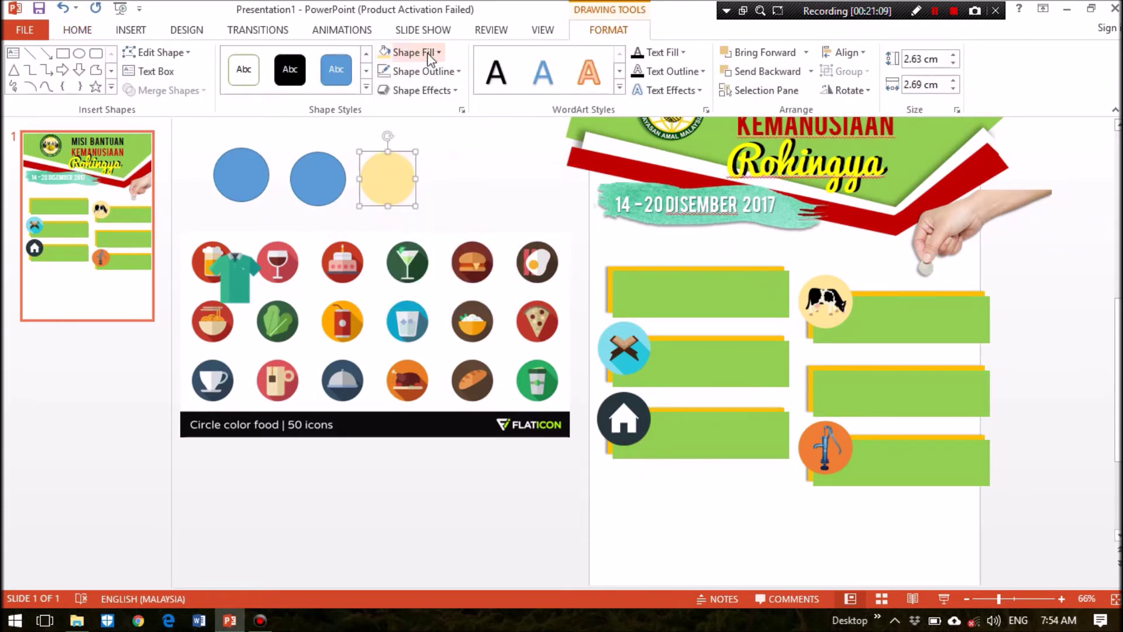
pyautogui.click(413, 52)
pyautogui.click(480, 75)
pyautogui.click(408, 53)
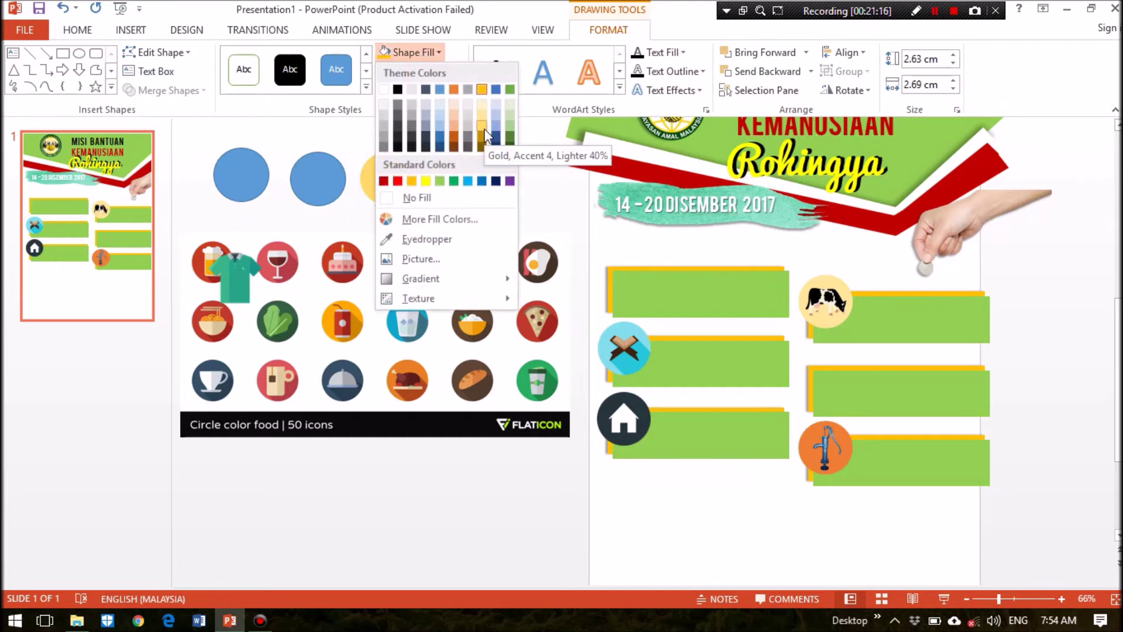
pyautogui.click(481, 108)
pyautogui.moveTo(388, 178); pyautogui.dragTo(827, 375)
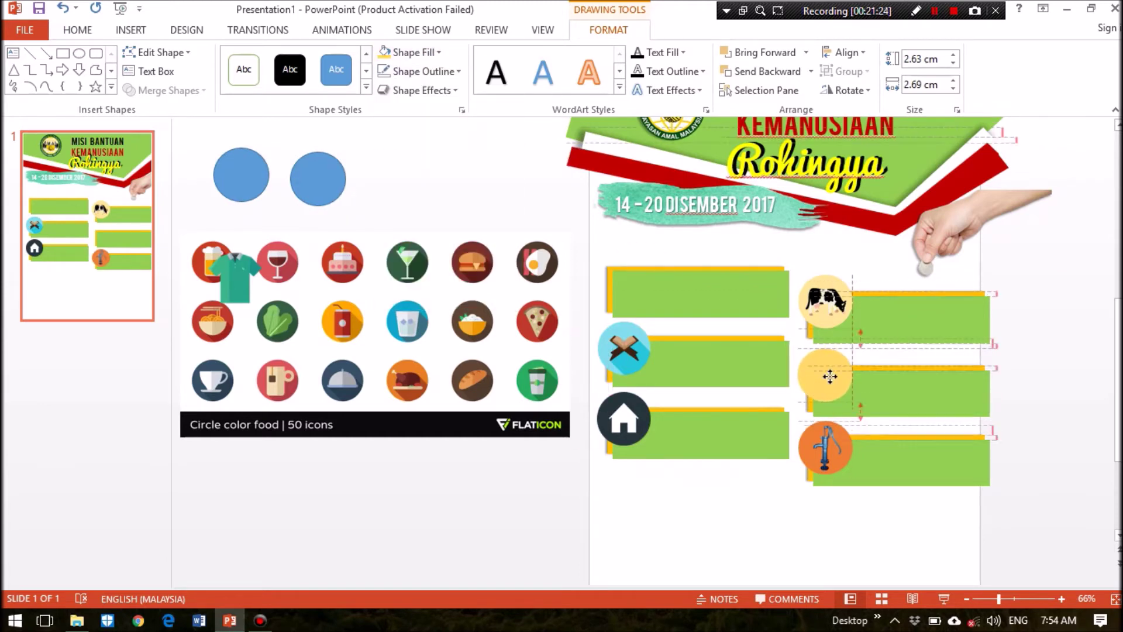
# Place the green shirt icon on the pale gold circle and bring it to front.
pyautogui.moveTo(234, 275)
pyautogui.mouseDown()
pyautogui.moveTo(795, 369)
pyautogui.moveTo(775, 350)
pyautogui.moveTo(825, 377)
pyautogui.mouseUp()
pyautogui.click(606, 30)
pyautogui.click(840, 52)
pyautogui.click(823, 93)
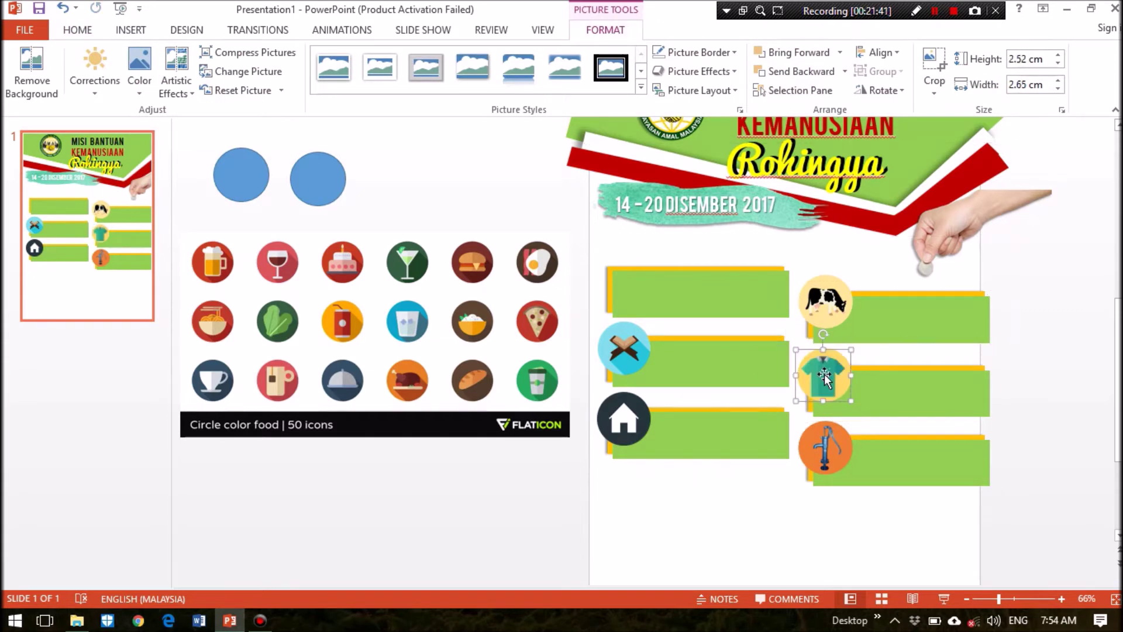
# Crop the food icon sheet down to just the rice-bowl icon.
pyautogui.click(375, 351)
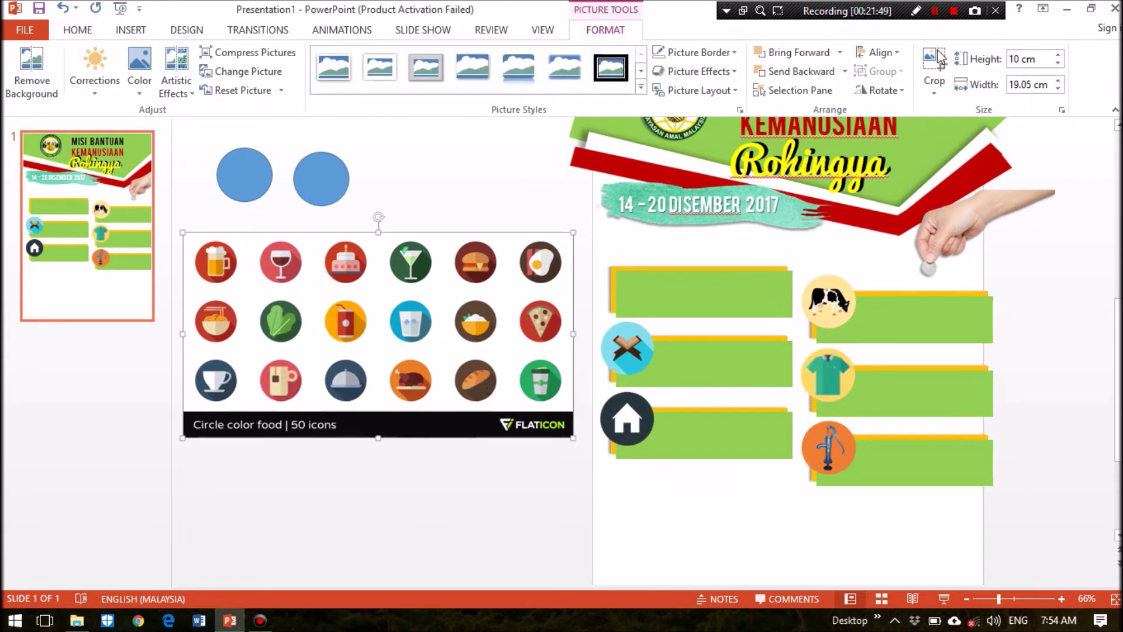
pyautogui.click(935, 64)
pyautogui.moveTo(183, 333); pyautogui.dragTo(446, 334)
pyautogui.moveTo(576, 342)
pyautogui.mouseDown()
pyautogui.moveTo(469, 341)
pyautogui.moveTo(506, 339)
pyautogui.mouseUp()
pyautogui.moveTo(476, 437); pyautogui.dragTo(475, 351)
pyautogui.moveTo(476, 233)
pyautogui.mouseDown()
pyautogui.moveTo(475, 287)
pyautogui.moveTo(351, 226)
pyautogui.mouseUp()
pyautogui.press('Escape')
# Remove the rice bowl's background, then shrink and place it on the first left green bar.
pyautogui.click(32, 73)
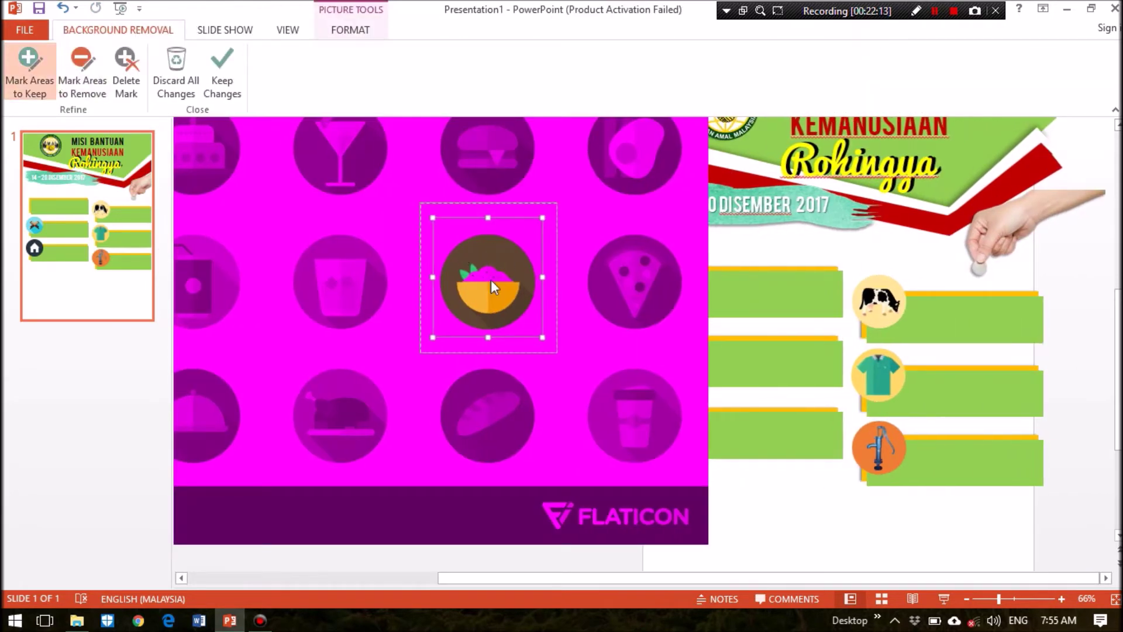
pyautogui.click(222, 73)
pyautogui.moveTo(419, 287)
pyautogui.mouseDown()
pyautogui.moveTo(620, 370)
pyautogui.moveTo(608, 361)
pyautogui.mouseUp()
pyautogui.moveTo(552, 315); pyautogui.dragTo(571, 264)
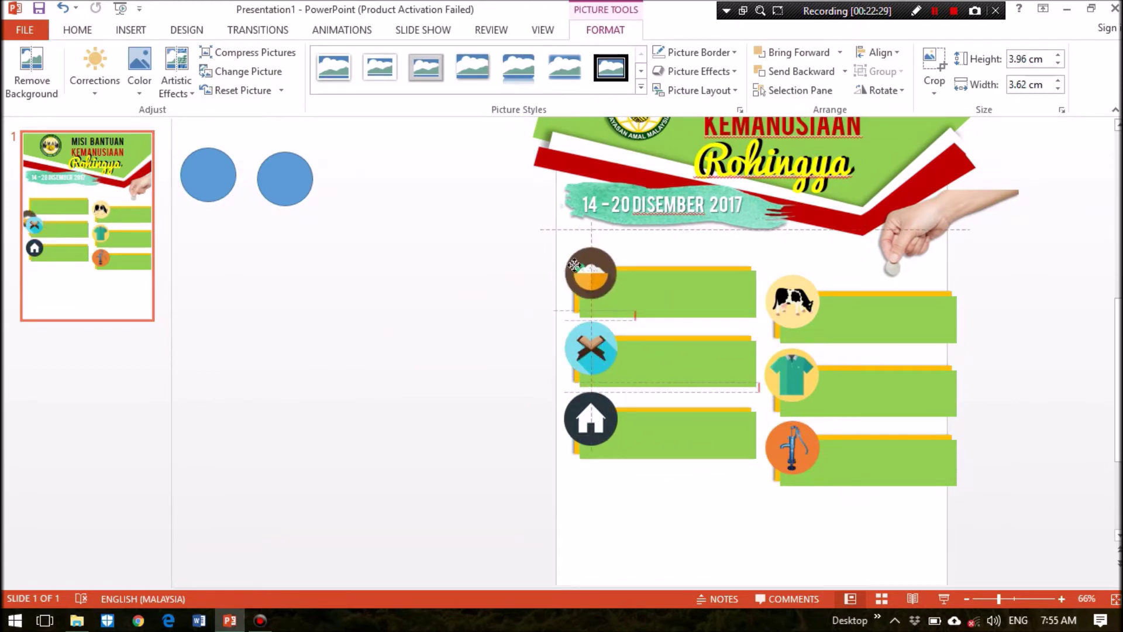
pyautogui.moveTo(574, 264); pyautogui.dragTo(575, 270)
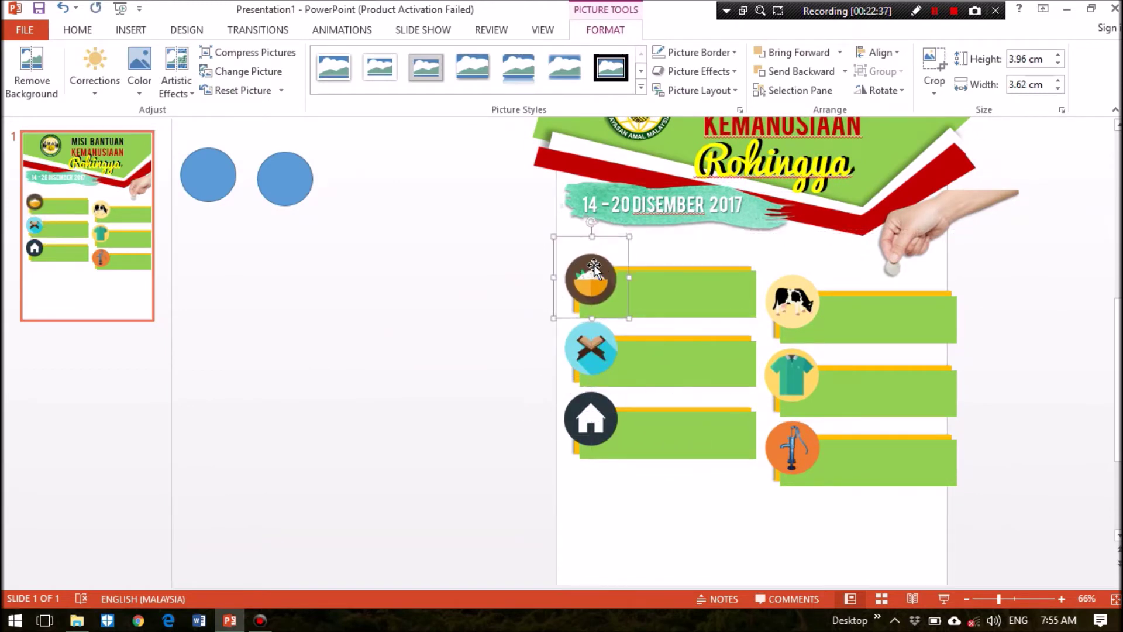
pyautogui.click(445, 361)
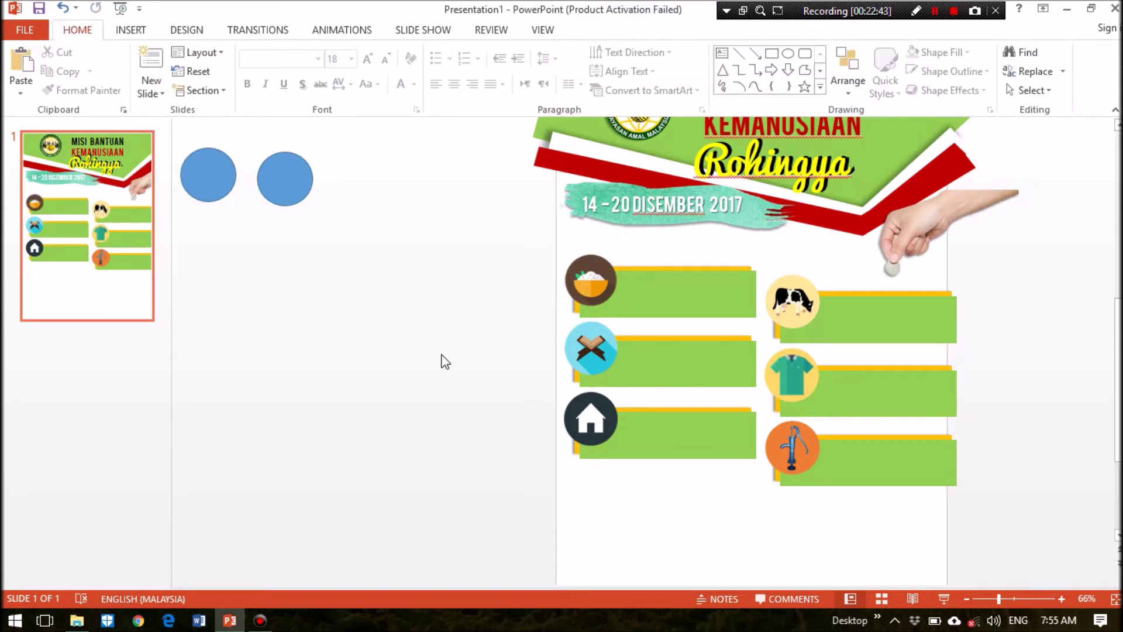
# Add a bold Caviar Dreams text box labelled FOOD PROGRAM PAKEJ on the first green bar.
pyautogui.click(130, 30)
pyautogui.click(627, 70)
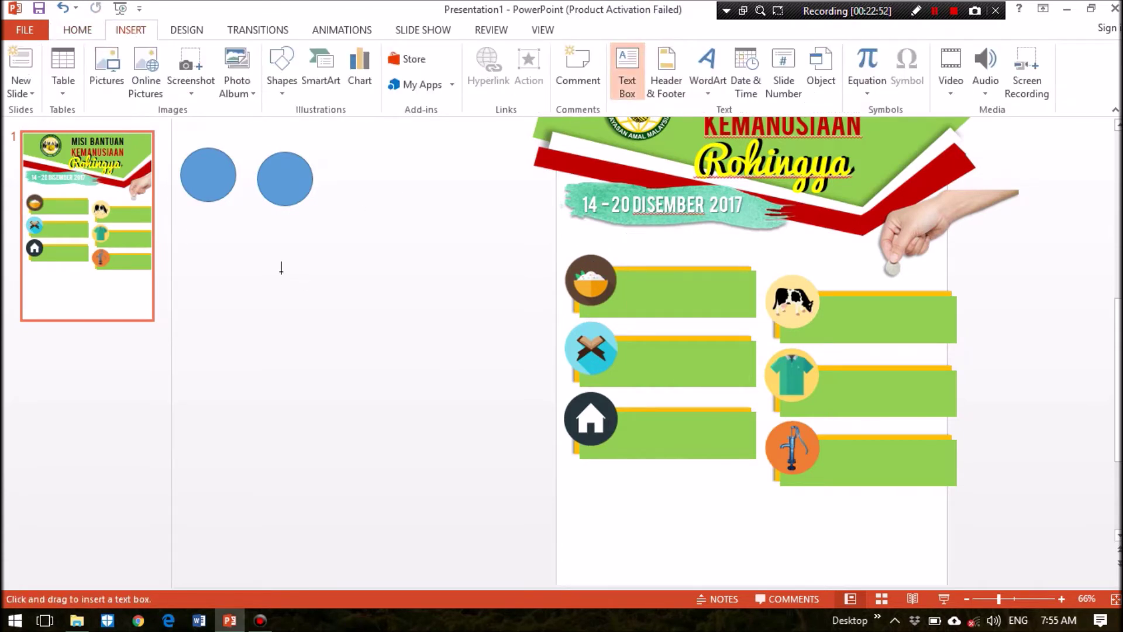
pyautogui.moveTo(281, 268); pyautogui.dragTo(424, 319)
pyautogui.write('FOOD')
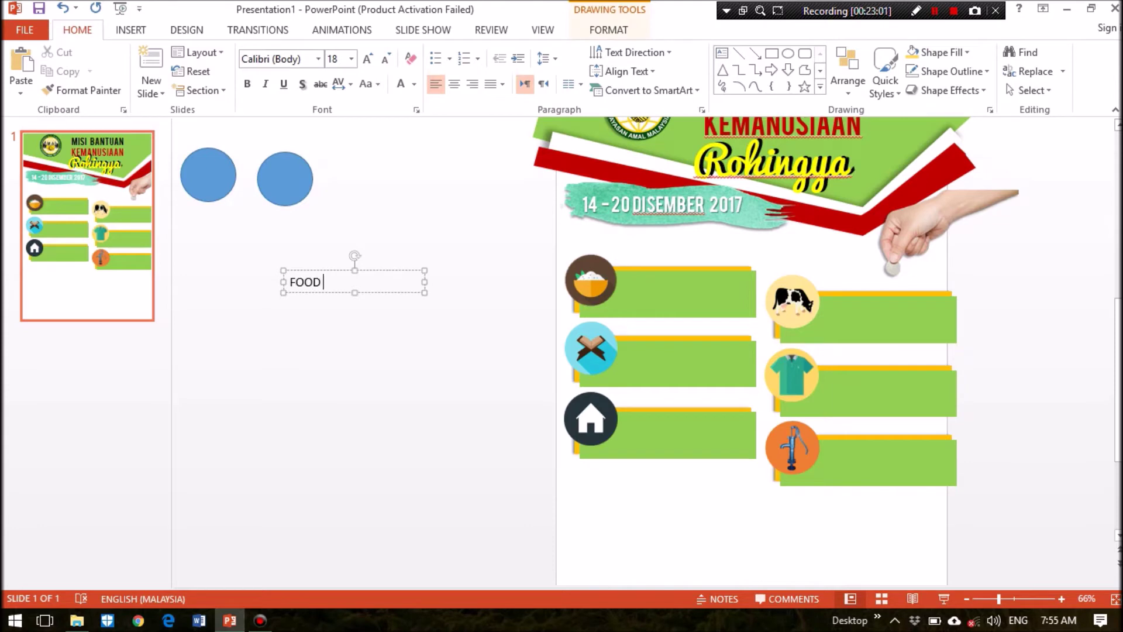
pyautogui.hotkey('ctrl', 'a')
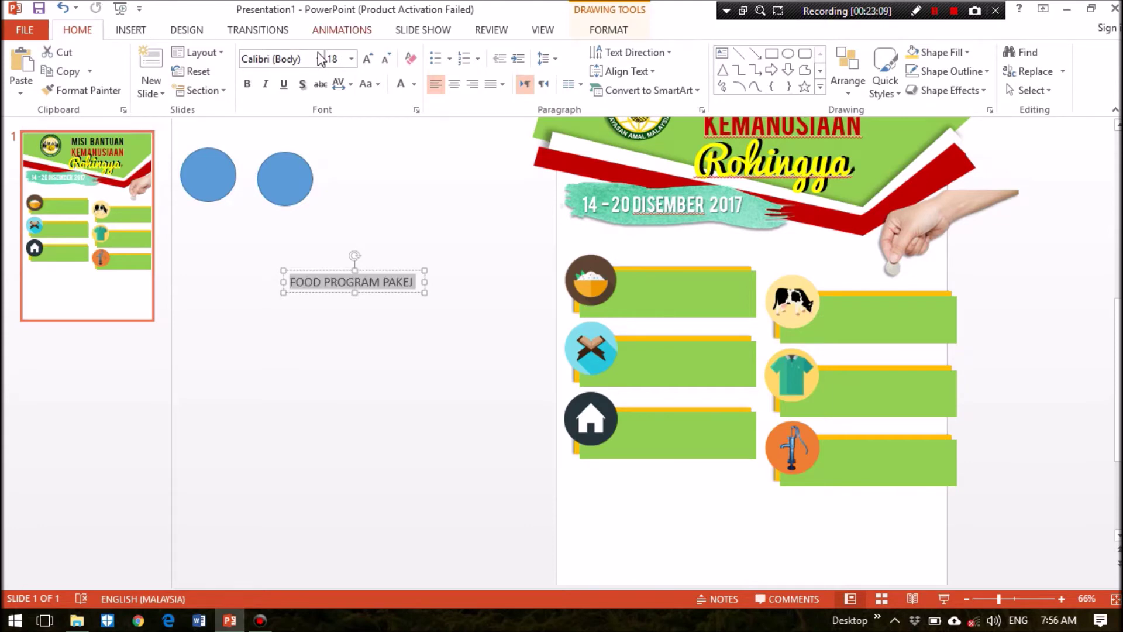
pyautogui.click(318, 58)
pyautogui.scroll(-7, 335, 455)
pyautogui.scroll(-6, 334, 455)
pyautogui.scroll(-3, 335, 455)
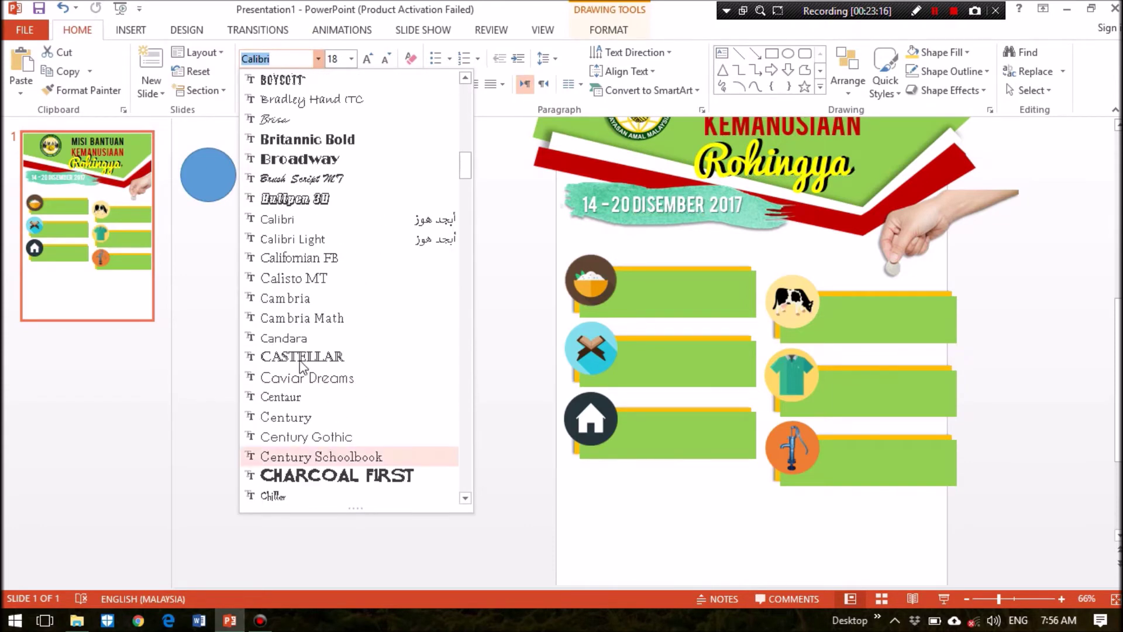
pyautogui.click(301, 380)
pyautogui.hotkey('ctrl', 'a')
pyautogui.click(248, 83)
pyautogui.moveTo(457, 296)
pyautogui.mouseDown()
pyautogui.moveTo(720, 318)
pyautogui.moveTo(709, 320)
pyautogui.moveTo(708, 391)
pyautogui.mouseUp()
# Copy the label onto the second and third left bars as WAKAF AL-QURAN and SHELTERS.
pyautogui.click(710, 308)
pyautogui.click(748, 377)
pyautogui.hotkey('ctrl', 'a')
pyautogui.write('F')
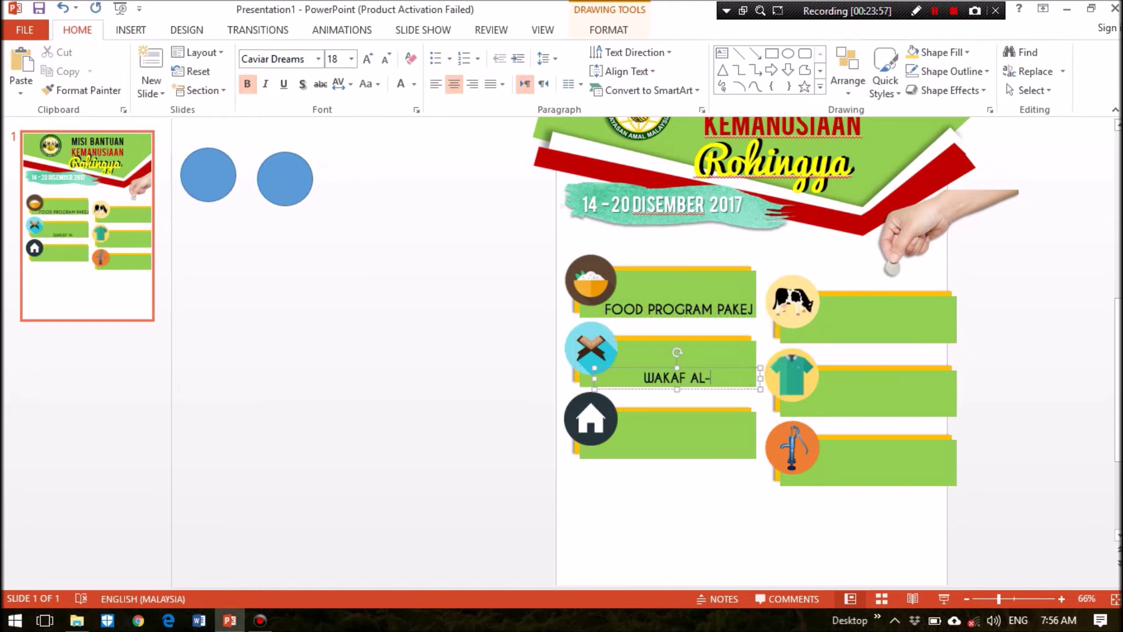
pyautogui.write('QURAN')
pyautogui.keyDown('ctrl'); pyautogui.moveTo(737, 438); pyautogui.dragTo(728, 444); pyautogui.keyUp('ctrl')
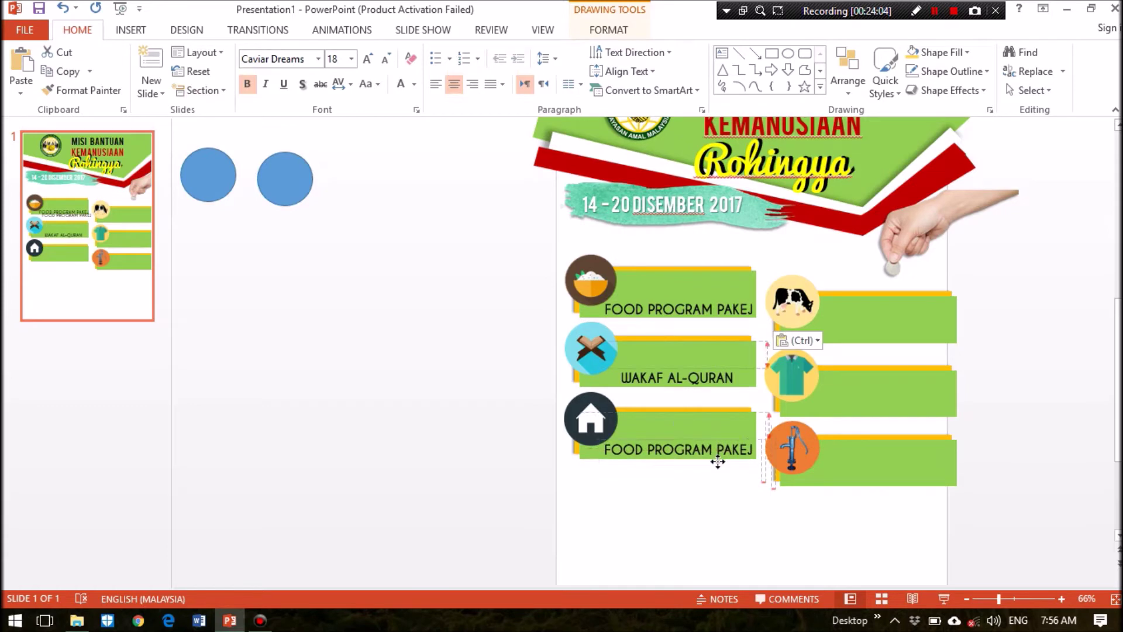
pyautogui.click(720, 461)
pyautogui.hotkey('ctrl', 'a')
pyautogui.write('FOOD P')
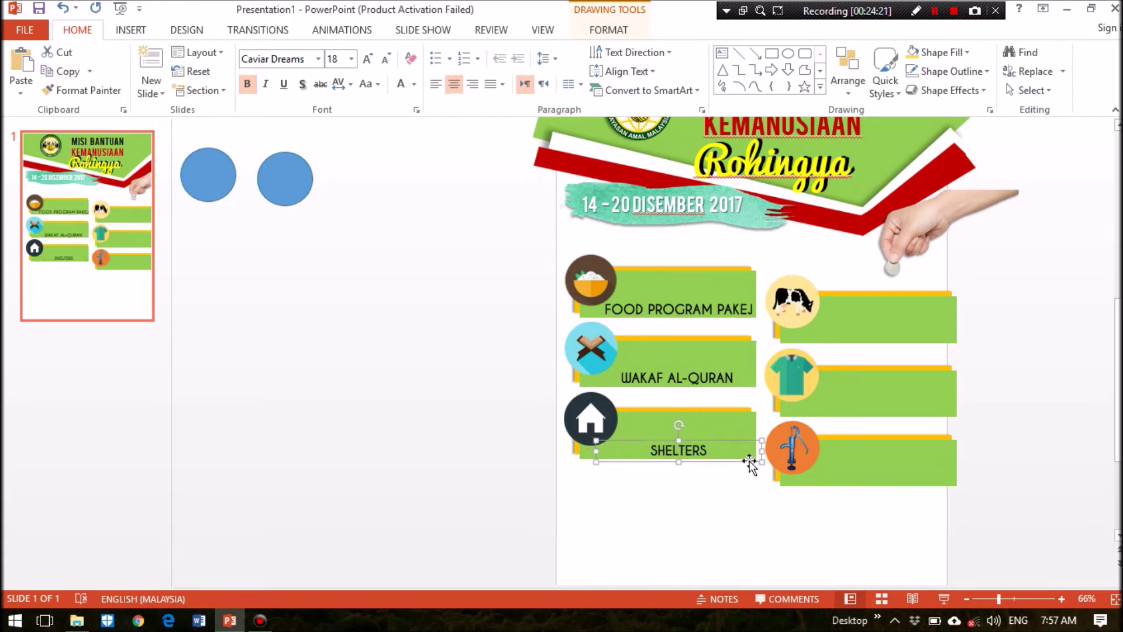
# Copy the label onto the right-column bars as AKIKAH, CHILD KIT and TUBEWELL.
pyautogui.keyDown('ctrl'); pyautogui.moveTo(717, 320); pyautogui.dragTo(916, 346); pyautogui.keyUp('ctrl')
pyautogui.click(916, 340)
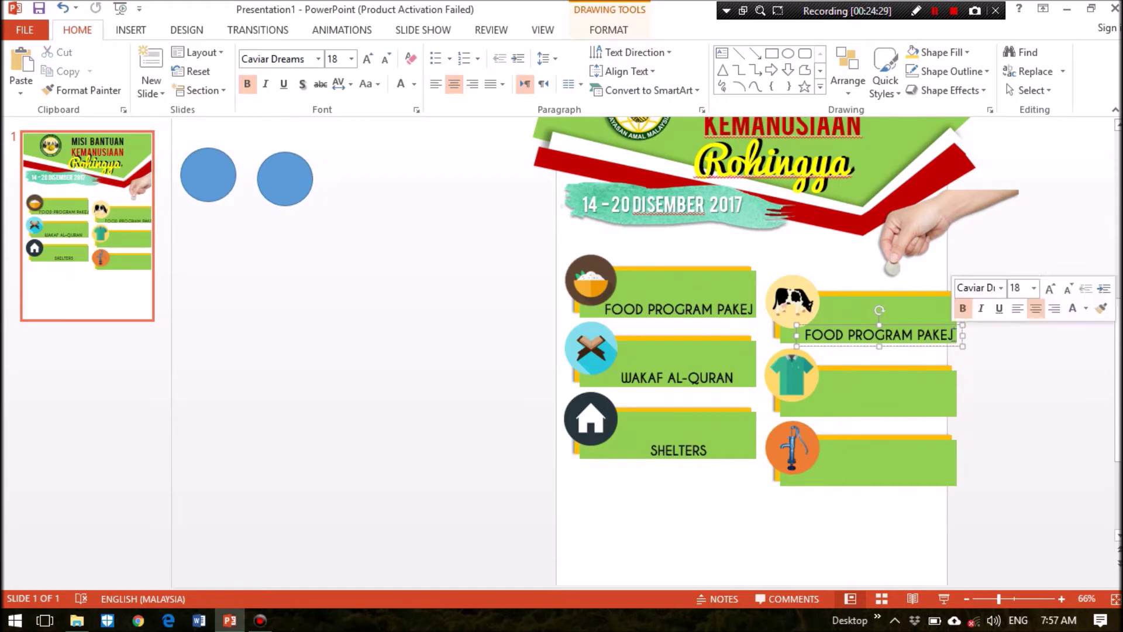
pyautogui.hotkey('ctrl', 'a')
pyautogui.write('F')
pyautogui.write('AH')
pyautogui.moveTo(942, 346)
pyautogui.mouseDown()
pyautogui.moveTo(925, 348)
pyautogui.moveTo(893, 409)
pyautogui.mouseUp()
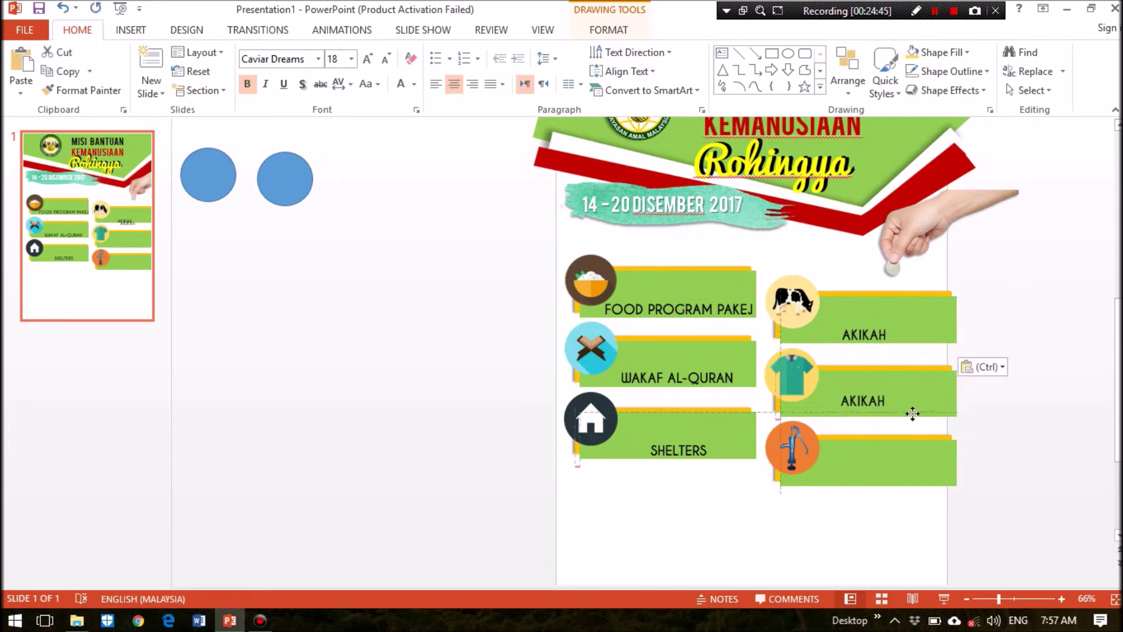
pyautogui.click(892, 409)
pyautogui.press('BackSpace')
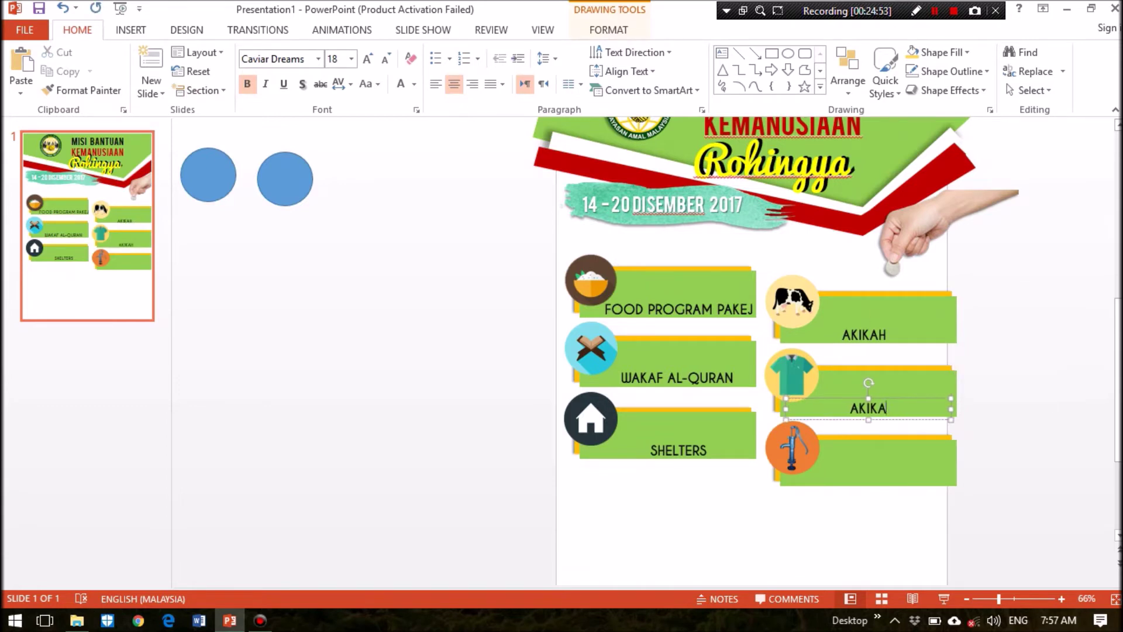
pyautogui.write('CHILD KIT')
pyautogui.keyDown('ctrl'); pyautogui.moveTo(919, 351); pyautogui.dragTo(923, 494); pyautogui.keyUp('ctrl')
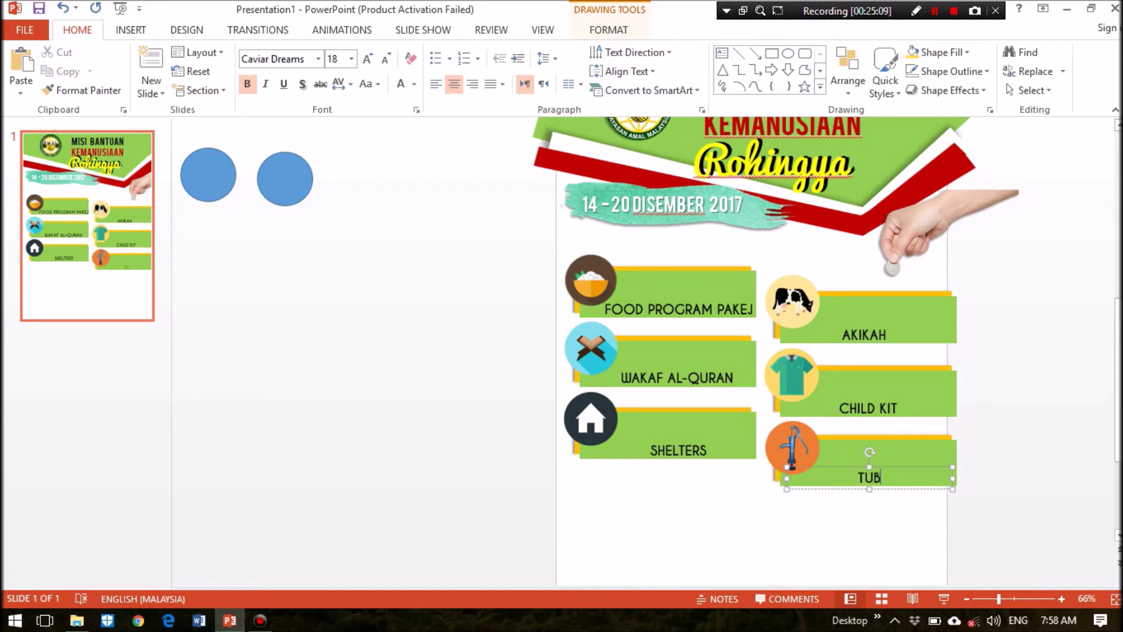
pyautogui.click(1039, 472)
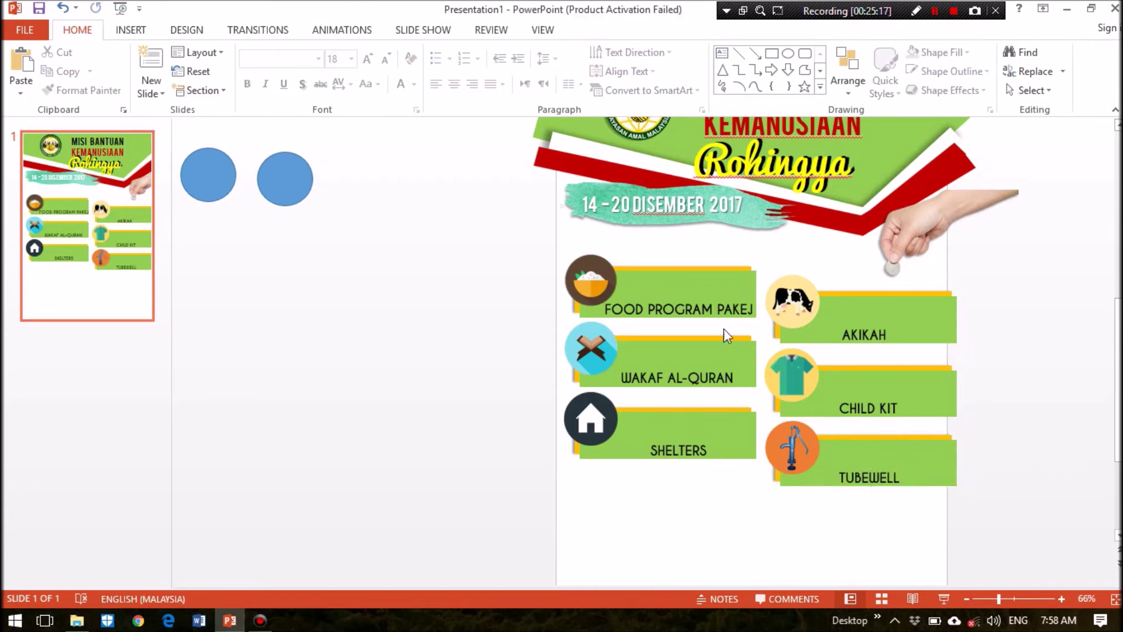
pyautogui.click(132, 30)
# Draw a rounded rectangle with a horizontal white-to-transparent gradient fill.
pyautogui.click(282, 70)
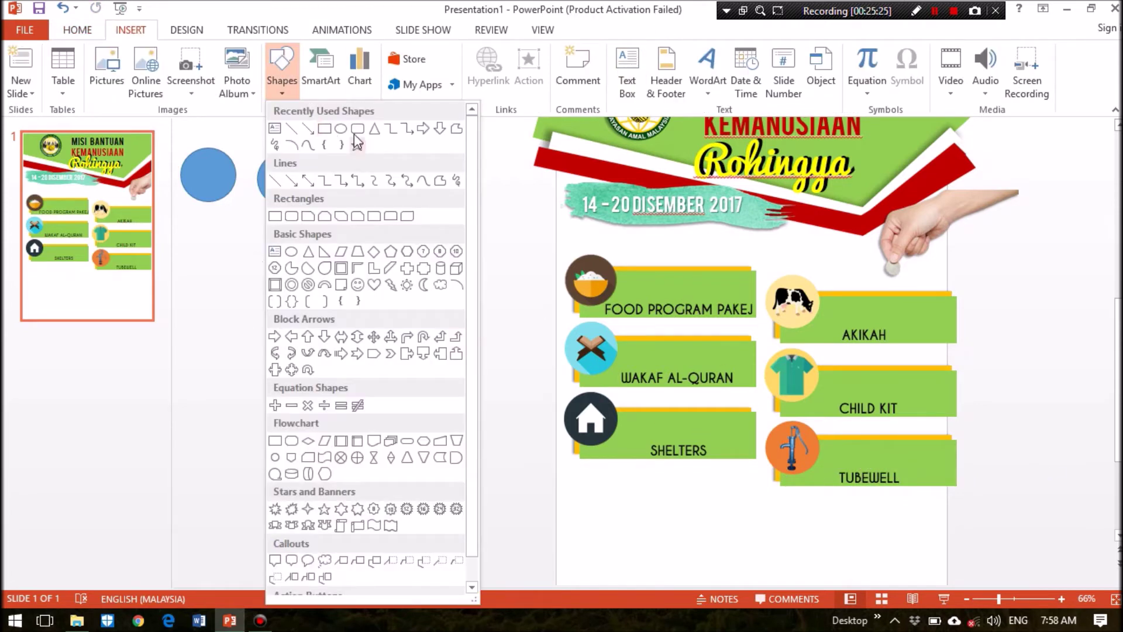
pyautogui.click(355, 129)
pyautogui.moveTo(326, 126); pyautogui.dragTo(413, 151)
pyautogui.click(409, 52)
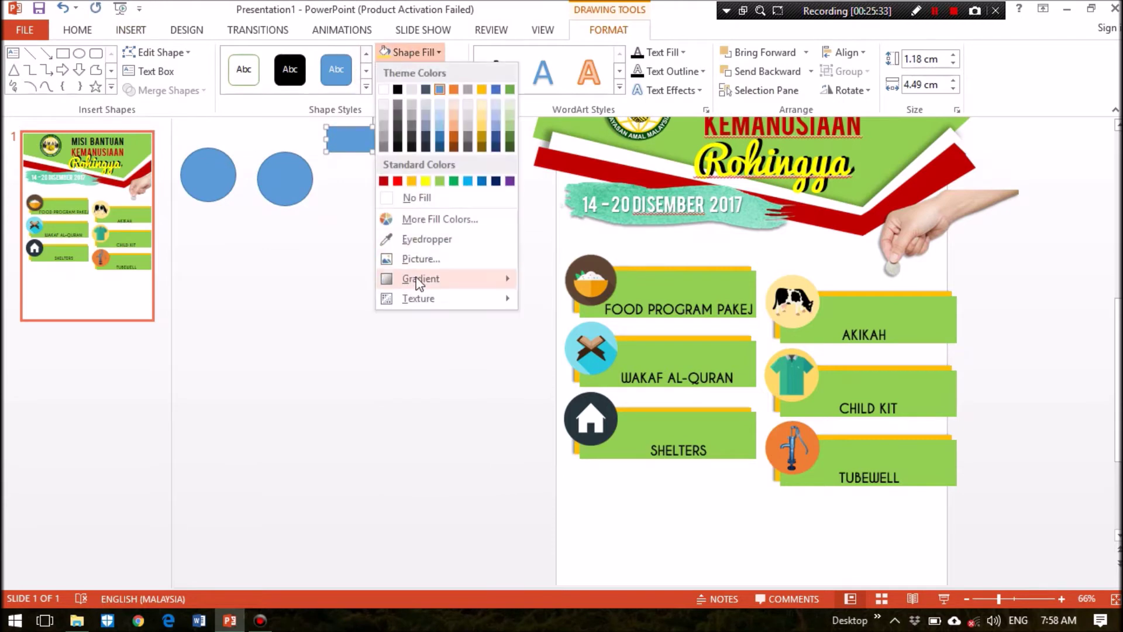
pyautogui.moveTo(421, 278)
pyautogui.click(579, 591)
pyautogui.click(831, 290)
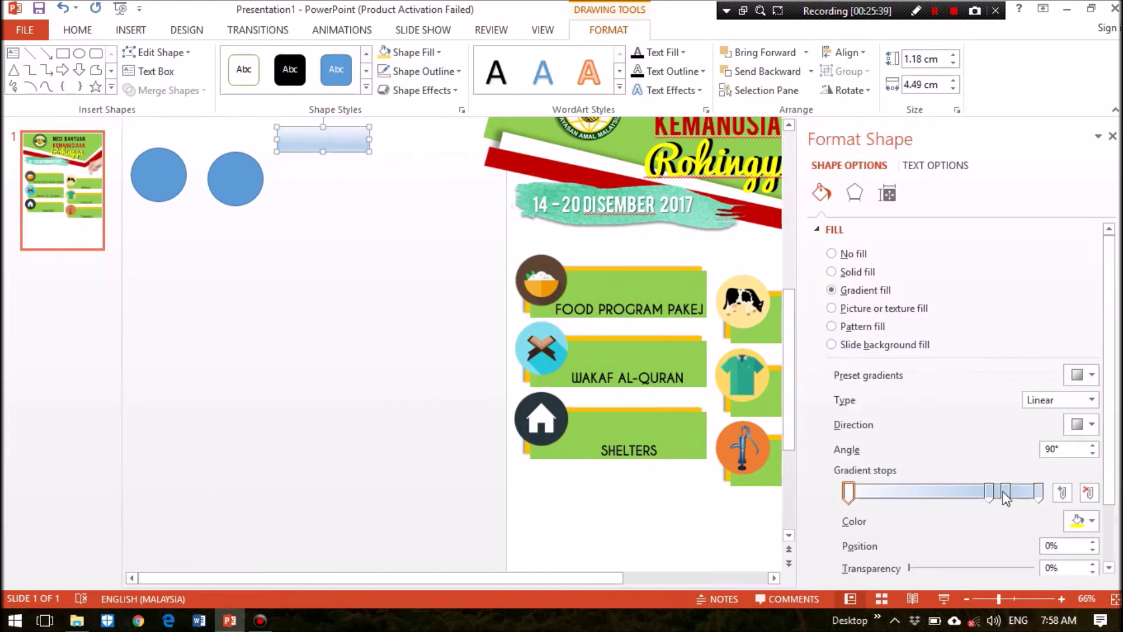
pyautogui.click(1092, 495)
pyautogui.click(1082, 424)
pyautogui.click(963, 491)
pyautogui.click(854, 499)
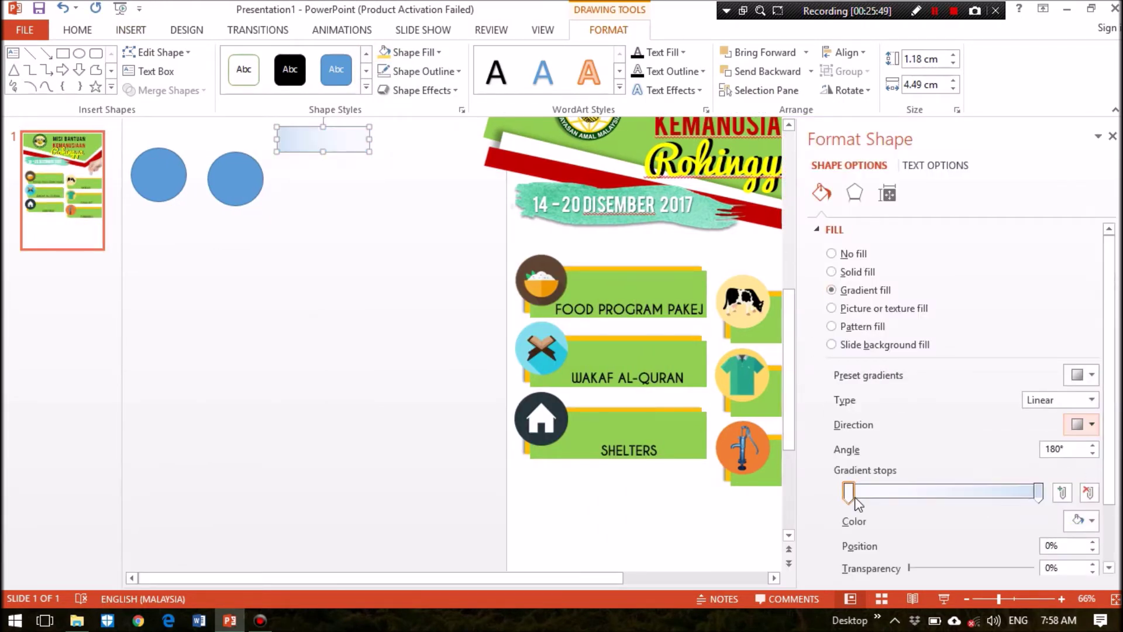
pyautogui.click(1080, 519)
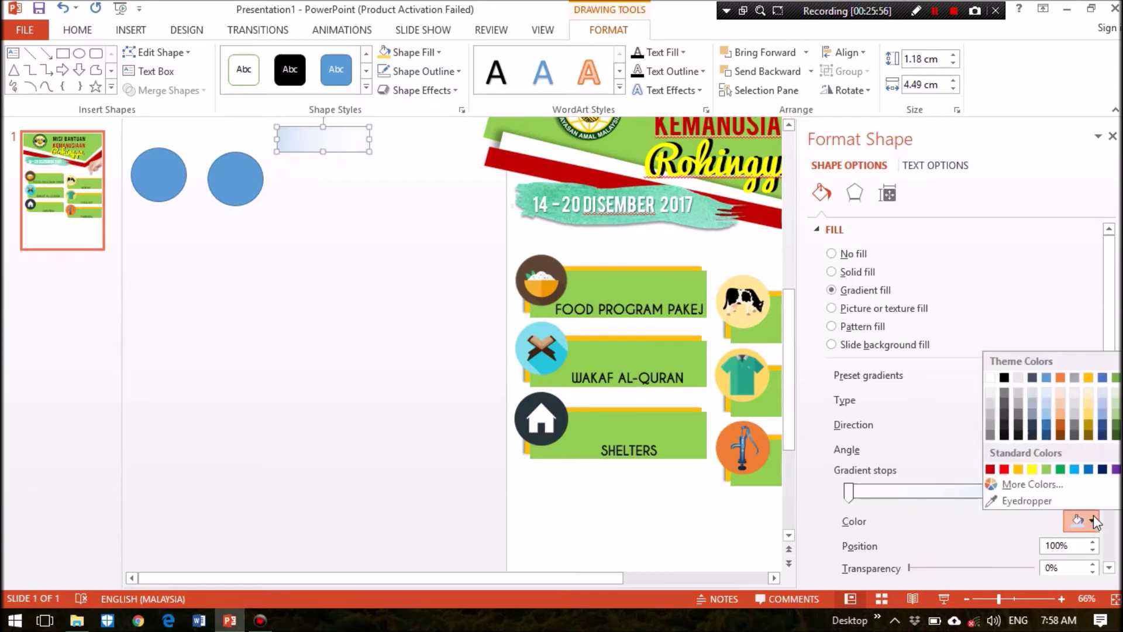
pyautogui.click(994, 381)
# Fit the gradient strip across the FOOD PROGRAM bar and copy it onto the other five bars.
pyautogui.moveTo(342, 151)
pyautogui.mouseDown()
pyautogui.moveTo(627, 299)
pyautogui.moveTo(680, 298)
pyautogui.mouseUp()
pyautogui.moveTo(615, 285); pyautogui.dragTo(560, 287)
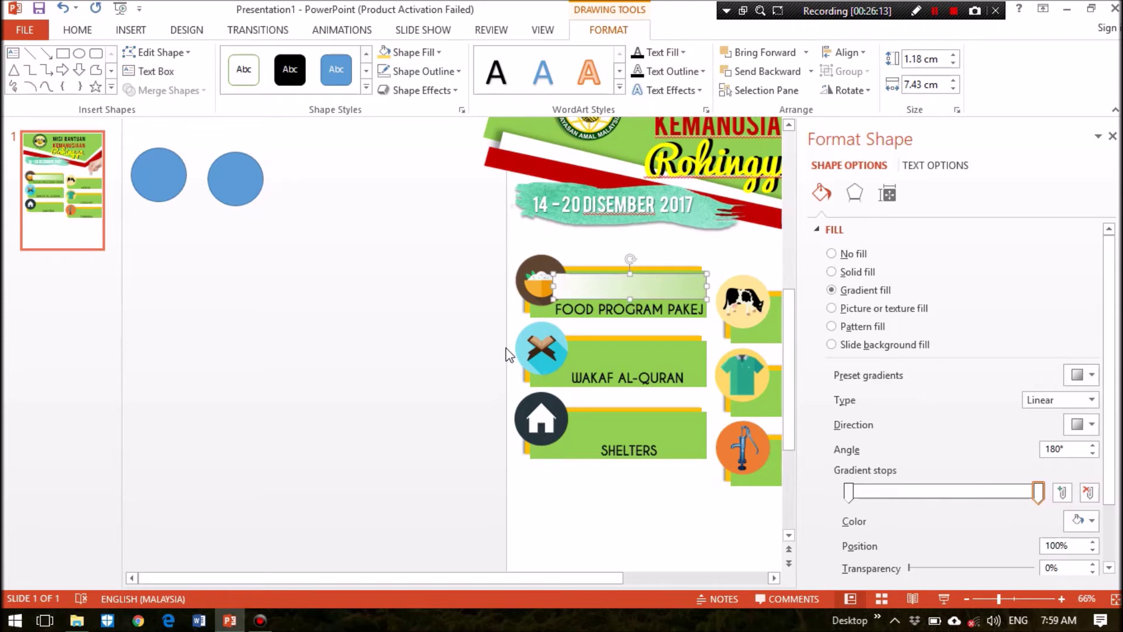
pyautogui.click(1112, 137)
pyautogui.moveTo(730, 280)
pyautogui.mouseDown()
pyautogui.moveTo(728, 351)
pyautogui.moveTo(702, 436)
pyautogui.moveTo(861, 301)
pyautogui.moveTo(874, 306)
pyautogui.moveTo(893, 456)
pyautogui.mouseUp()
pyautogui.click(784, 278)
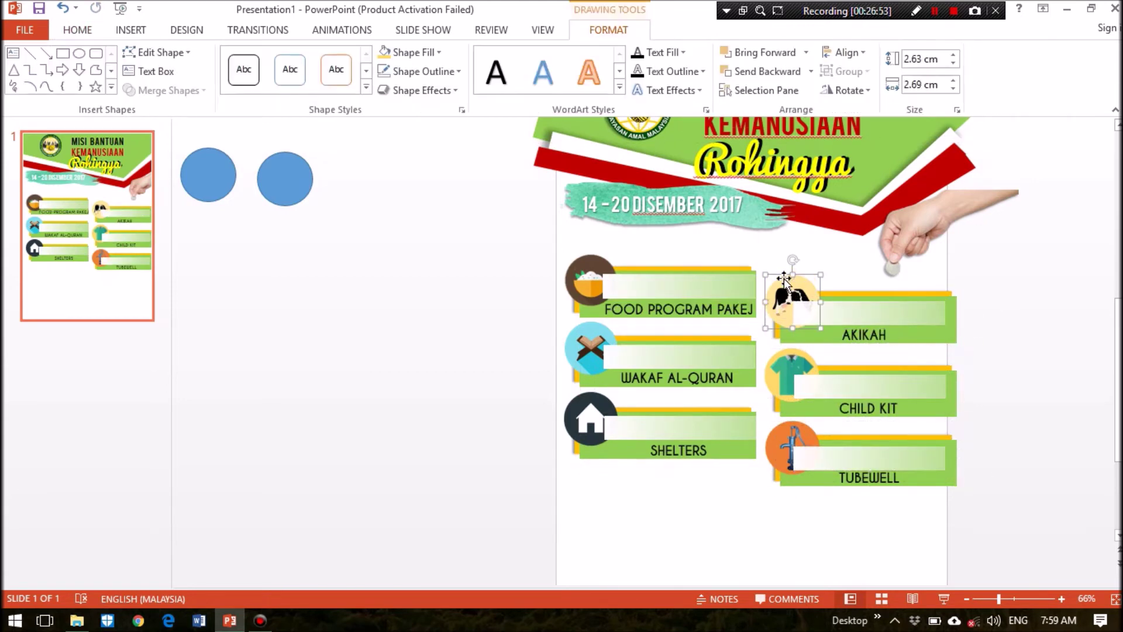
# Bring the selected icons in front of the gradient strips.
pyautogui.keyDown('shift'); pyautogui.click(588, 287); pyautogui.keyUp('shift')
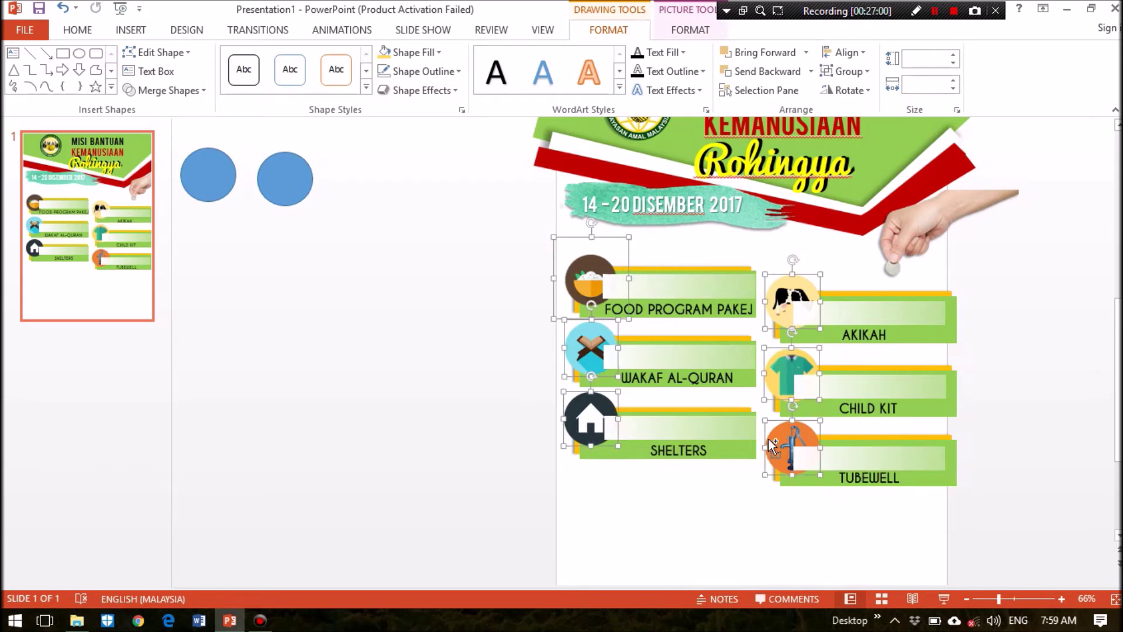
pyautogui.click(690, 29)
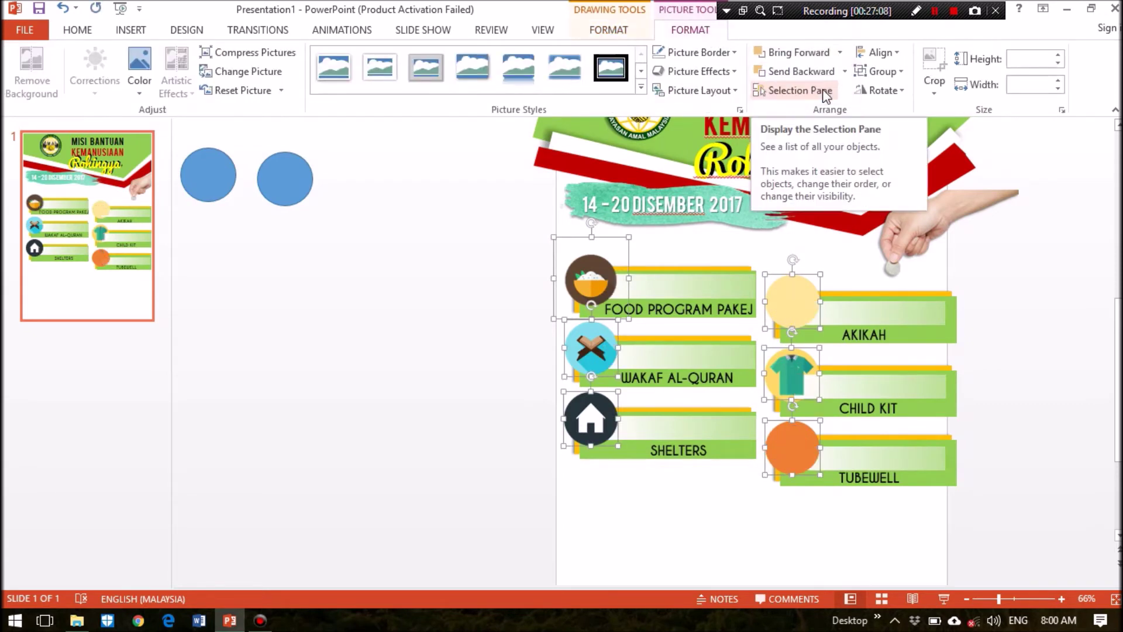
pyautogui.hotkey('ctrl', 'z')
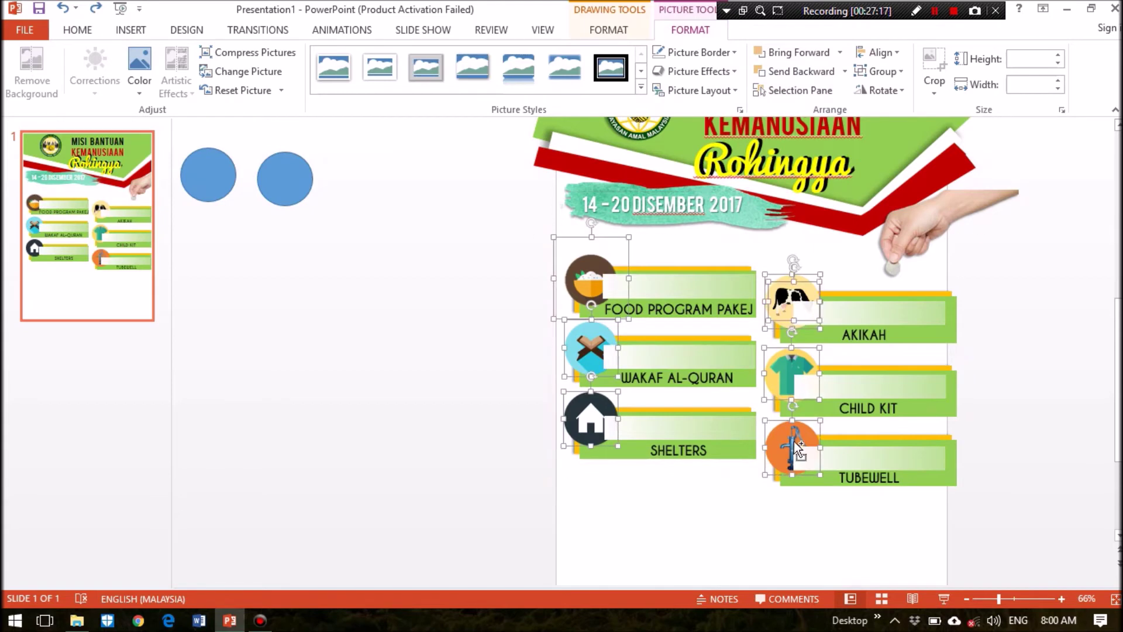
pyautogui.click(840, 52)
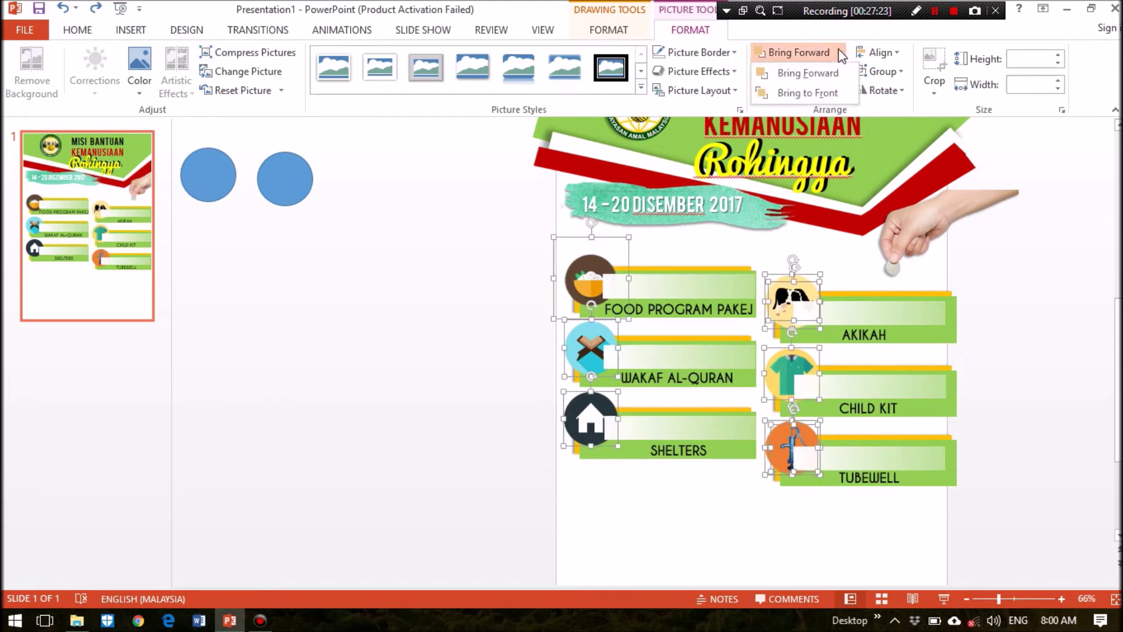
pyautogui.click(826, 93)
# Use the Selection Pane to bring the shirt picture to front and set it on the yellow circle.
pyautogui.click(805, 353)
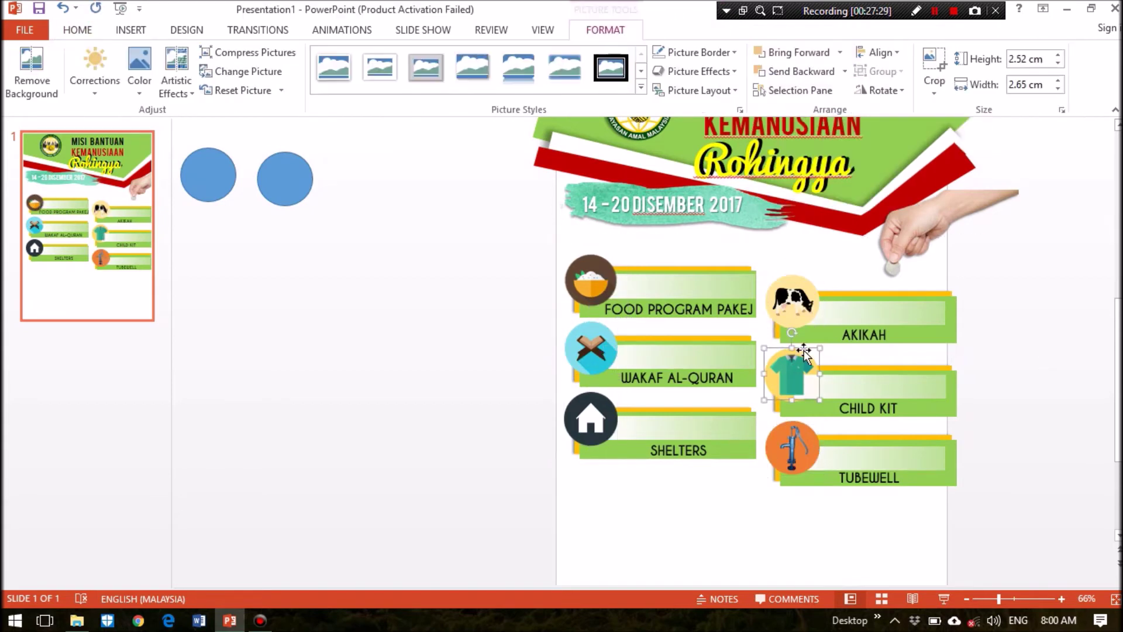
pyautogui.moveTo(759, 370); pyautogui.dragTo(705, 370)
pyautogui.click(799, 387)
pyautogui.click(609, 30)
pyautogui.click(766, 90)
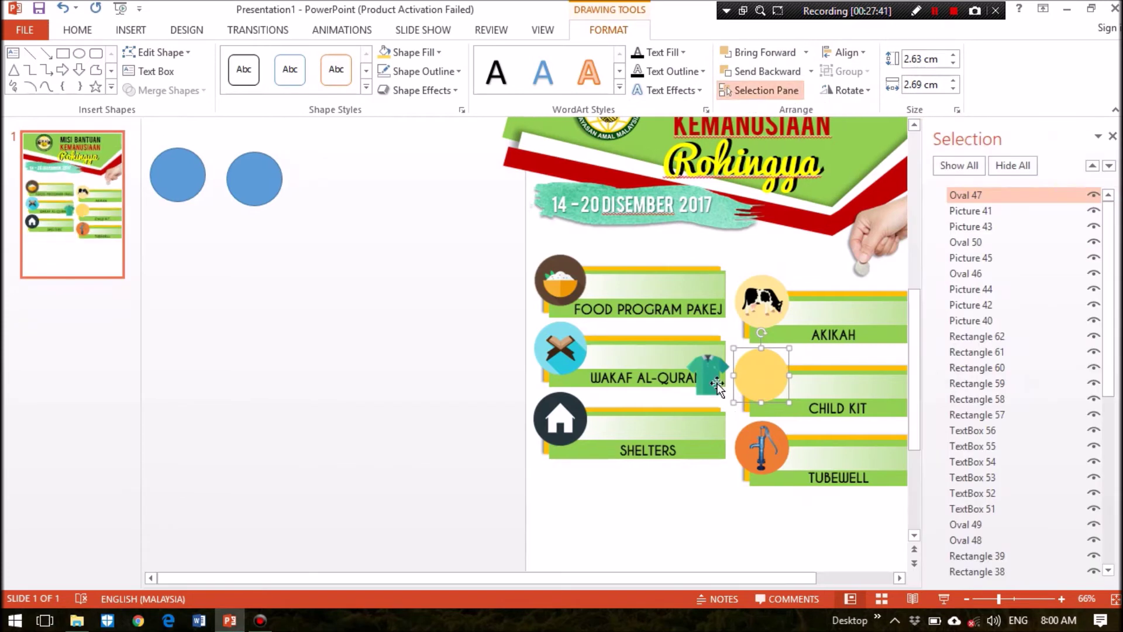
pyautogui.click(717, 386)
pyautogui.click(606, 30)
pyautogui.click(840, 53)
pyautogui.click(823, 89)
pyautogui.moveTo(711, 377); pyautogui.dragTo(761, 383)
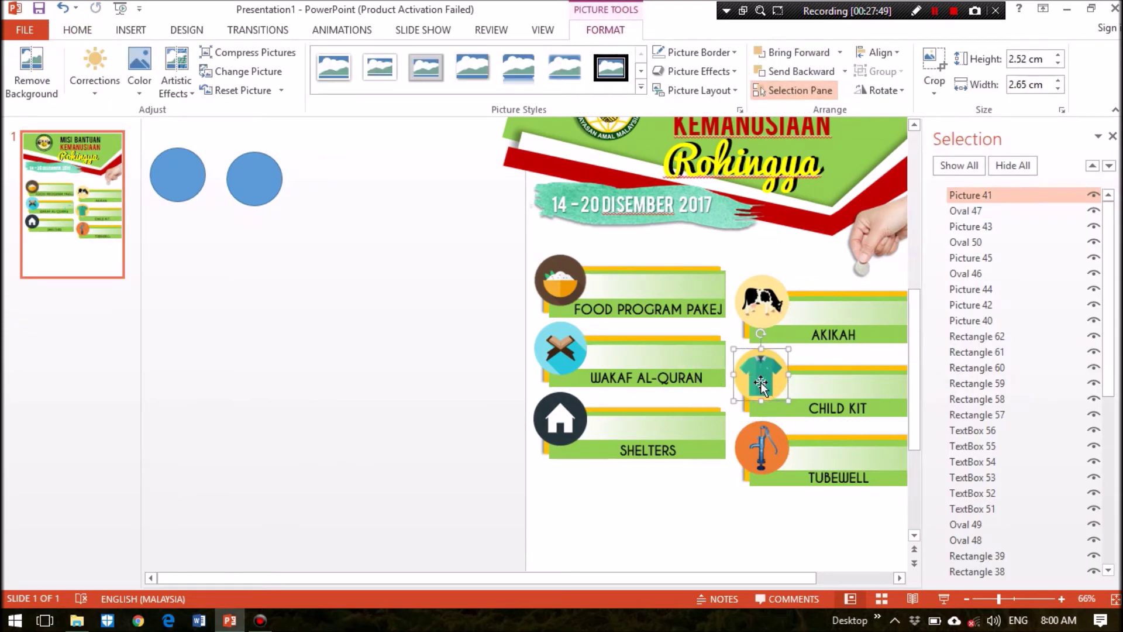
pyautogui.click(1113, 136)
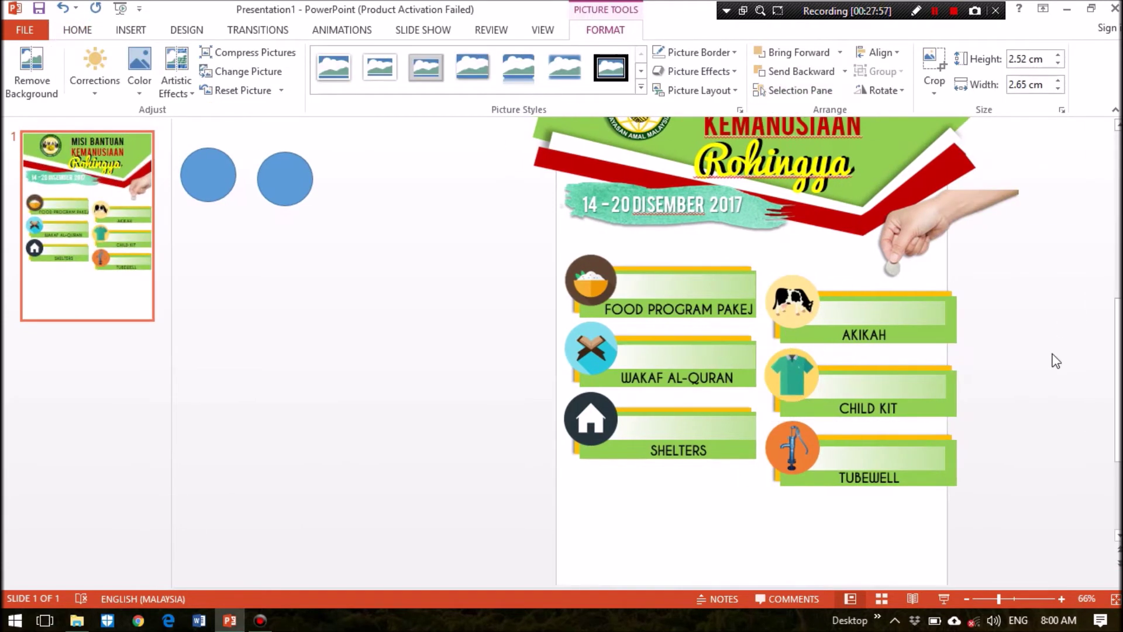
# Make the green AKIKAH banner slightly narrower.
pyautogui.click(957, 325)
pyautogui.moveTo(953, 313); pyautogui.dragTo(947, 315)
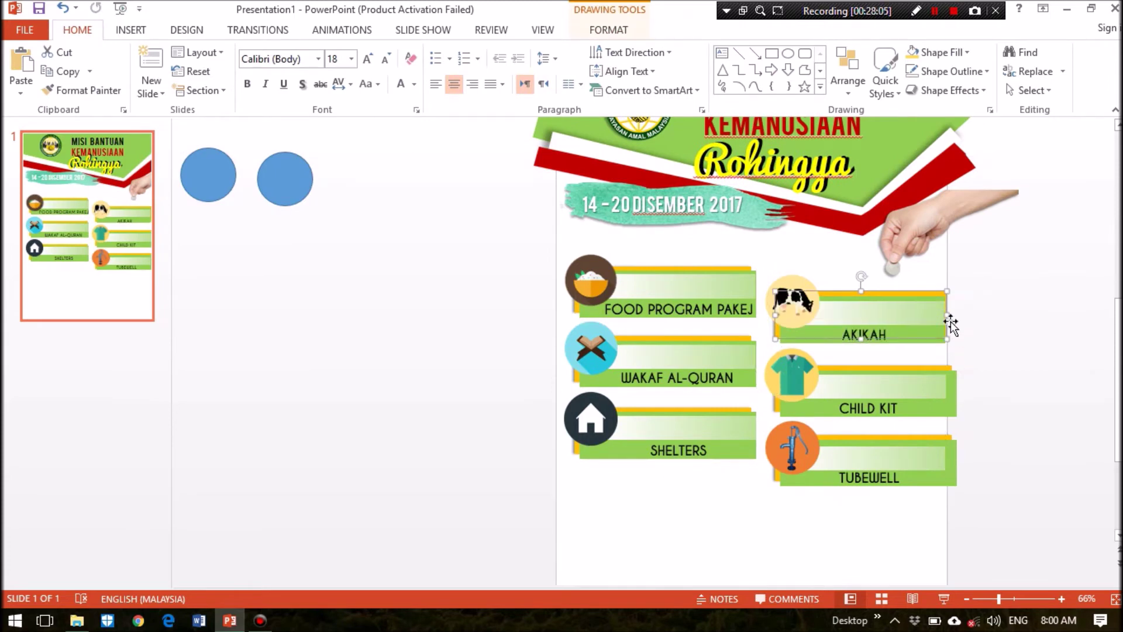
pyautogui.click(747, 265)
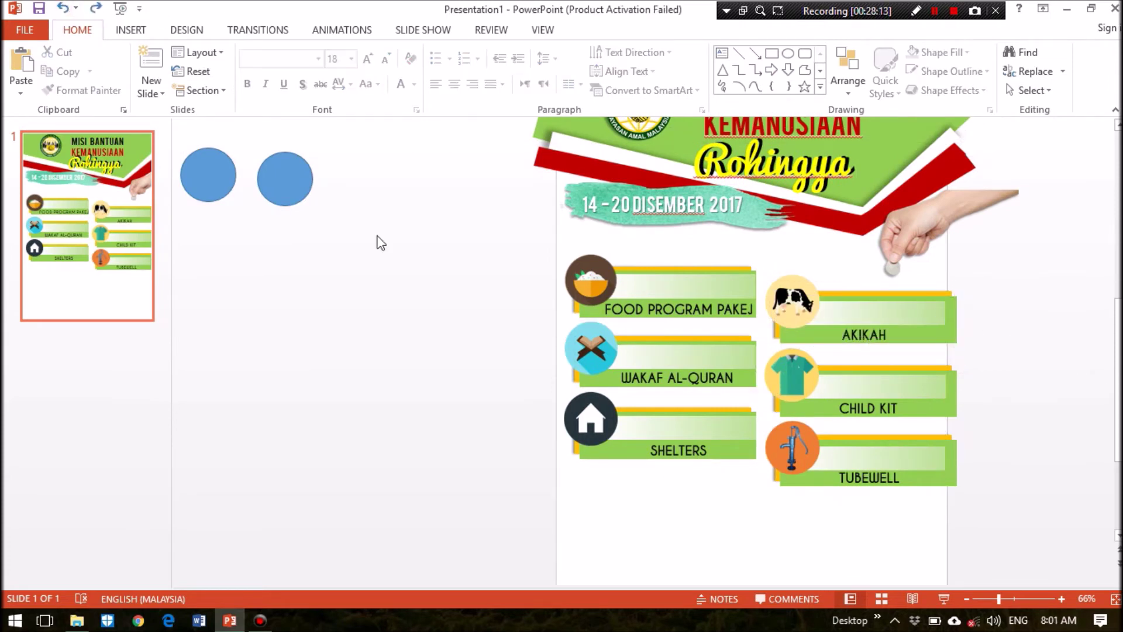
# Add an RM65 price text box, centred, in Bebas and dark red.
pyautogui.click(130, 29)
pyautogui.click(629, 64)
pyautogui.moveTo(253, 353); pyautogui.dragTo(426, 415)
pyautogui.write('RM 65')
pyautogui.click(453, 84)
pyautogui.click(319, 58)
pyautogui.click(271, 174)
pyautogui.click(414, 84)
pyautogui.click(399, 185)
# Place RM65 on the FOOD PROGRAM PAKEJ banner and add a copy edited to RM25.
pyautogui.moveTo(342, 371); pyautogui.dragTo(700, 300)
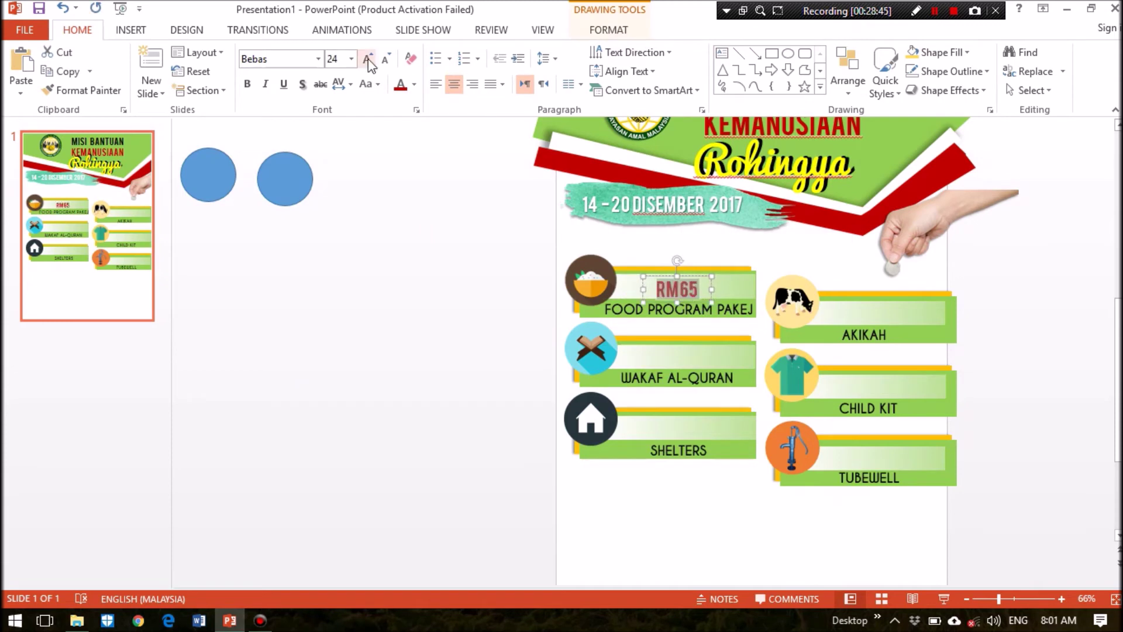
pyautogui.moveTo(698, 278); pyautogui.dragTo(695, 357)
pyautogui.hotkey('ctrl', 'c')
pyautogui.hotkey('ctrl', 'v')
pyautogui.click(693, 358)
pyautogui.press('BackSpace')
pyautogui.write('2')
# Paste more price copies and edit them to RM250, RM50 and RM1000 for TUBEWELL.
pyautogui.hotkey('ctrl', 'v')
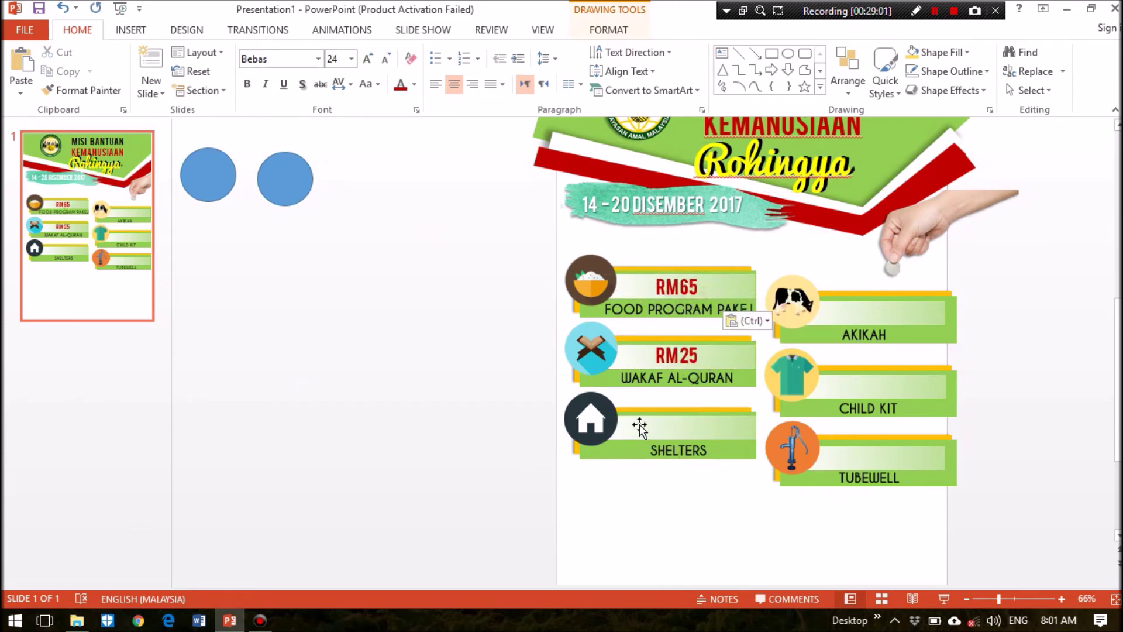
pyautogui.write('0')
pyautogui.hotkey('ctrl', 'v')
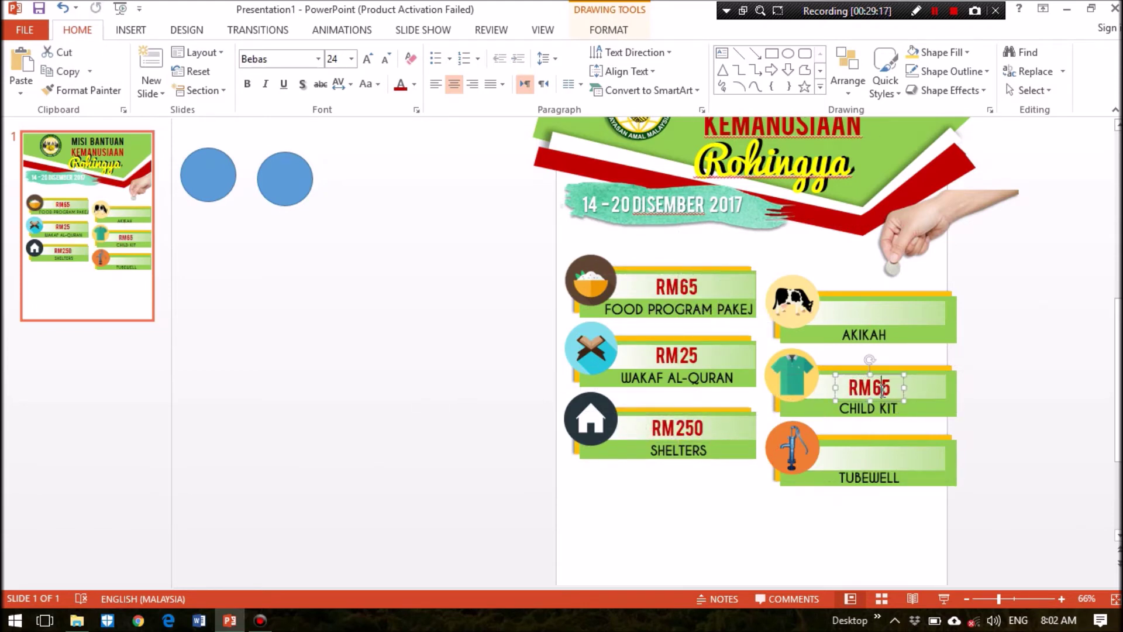
pyautogui.hotkey('ctrl', 'v')
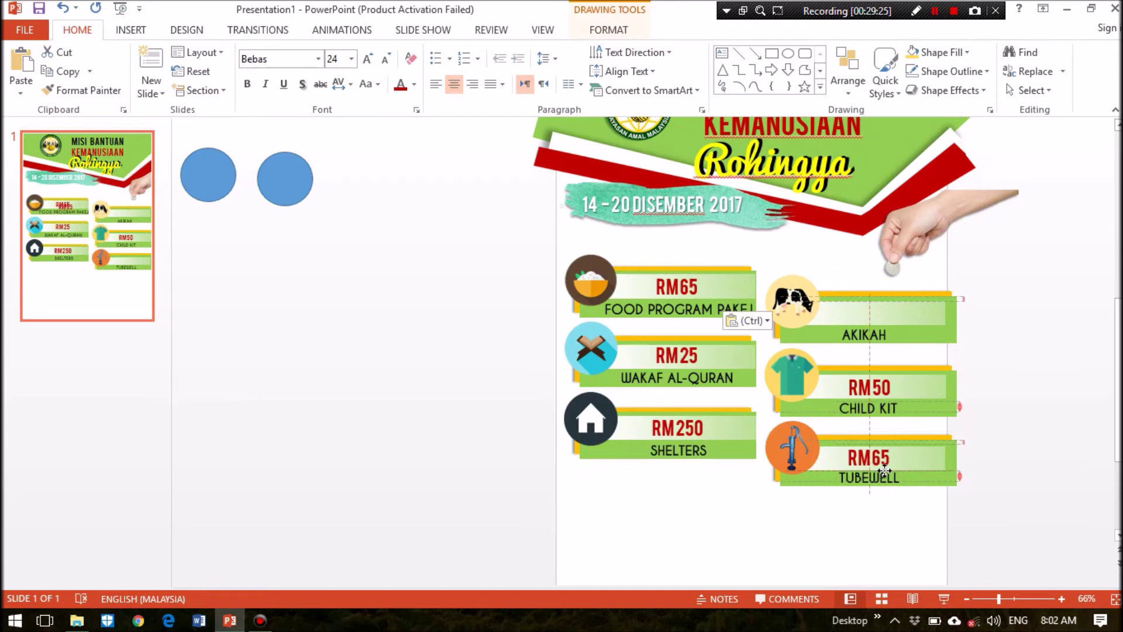
pyautogui.doubleClick(879, 442)
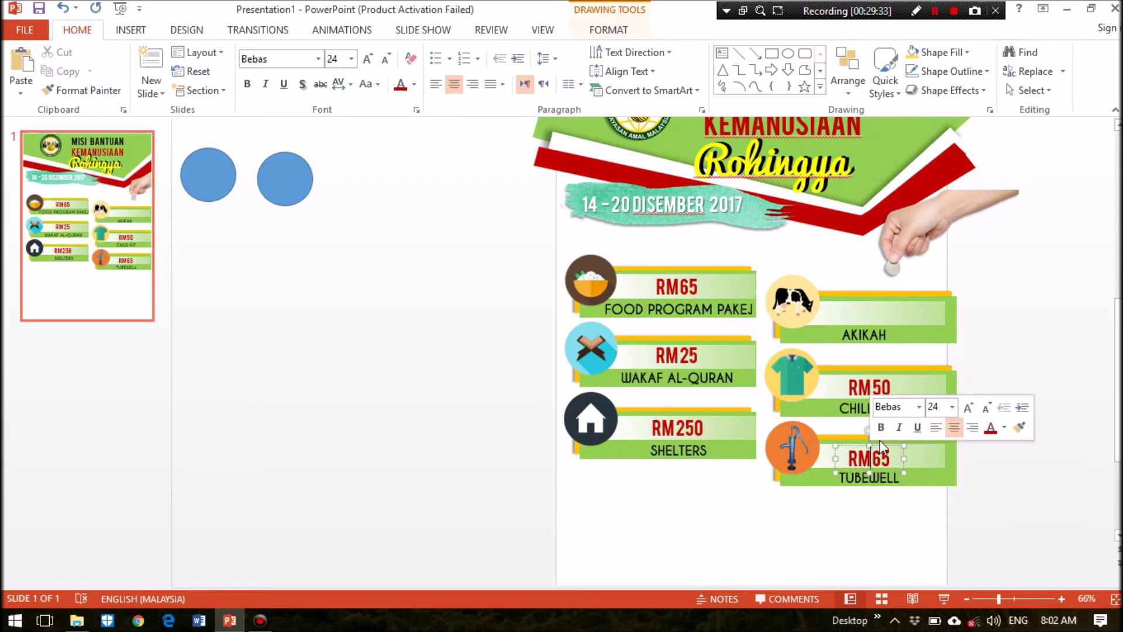
pyautogui.moveTo(892, 458)
pyautogui.mouseDown()
pyautogui.moveTo(871, 458)
pyautogui.moveTo(928, 469)
pyautogui.mouseUp()
pyautogui.write('1000')
# Put an RM65 copy on the AKIKAH banner and move that banner upward.
pyautogui.hotkey('ctrl', 'v')
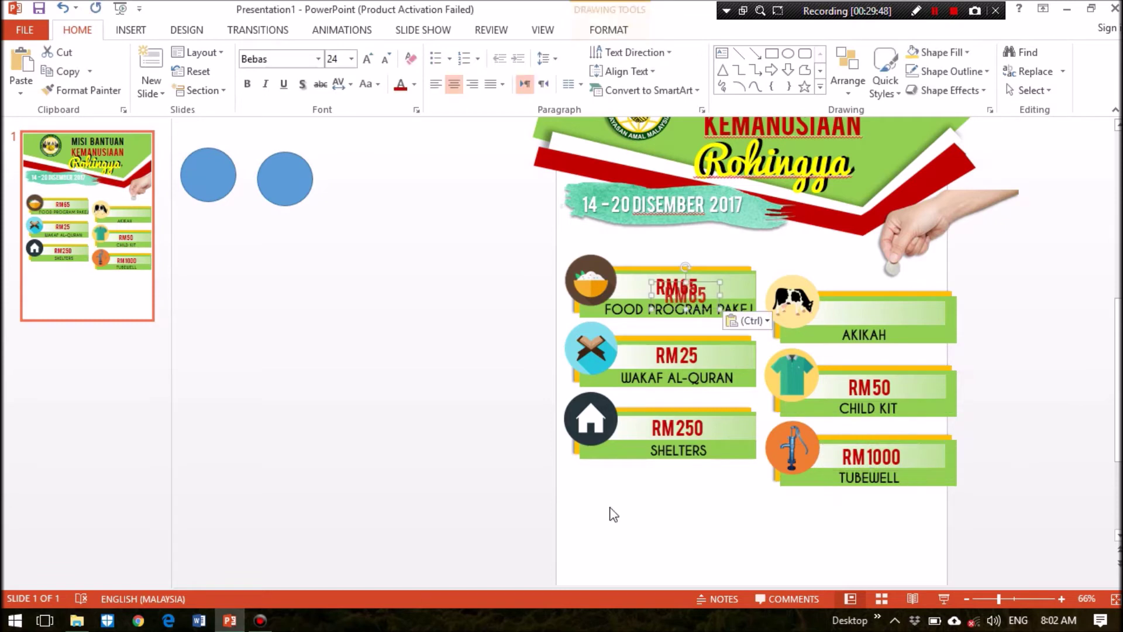
pyautogui.moveTo(701, 315); pyautogui.dragTo(879, 326)
pyautogui.keyDown('ctrl'); pyautogui.scroll(10, 879, 325); pyautogui.keyUp('ctrl')
pyautogui.click(869, 284)
pyautogui.moveTo(655, 293); pyautogui.dragTo(648, 246)
pyautogui.click(694, 266)
# Move the cow picture and light price bar up, and stretch the bar taller.
pyautogui.moveTo(425, 324); pyautogui.dragTo(424, 283)
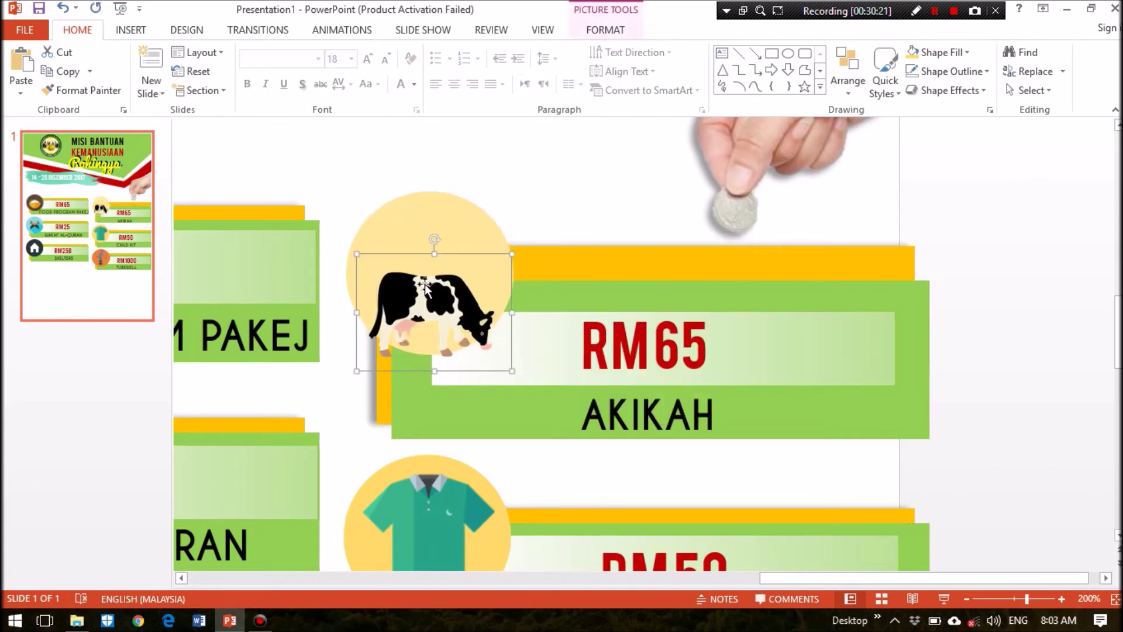
pyautogui.moveTo(667, 328); pyautogui.dragTo(667, 286)
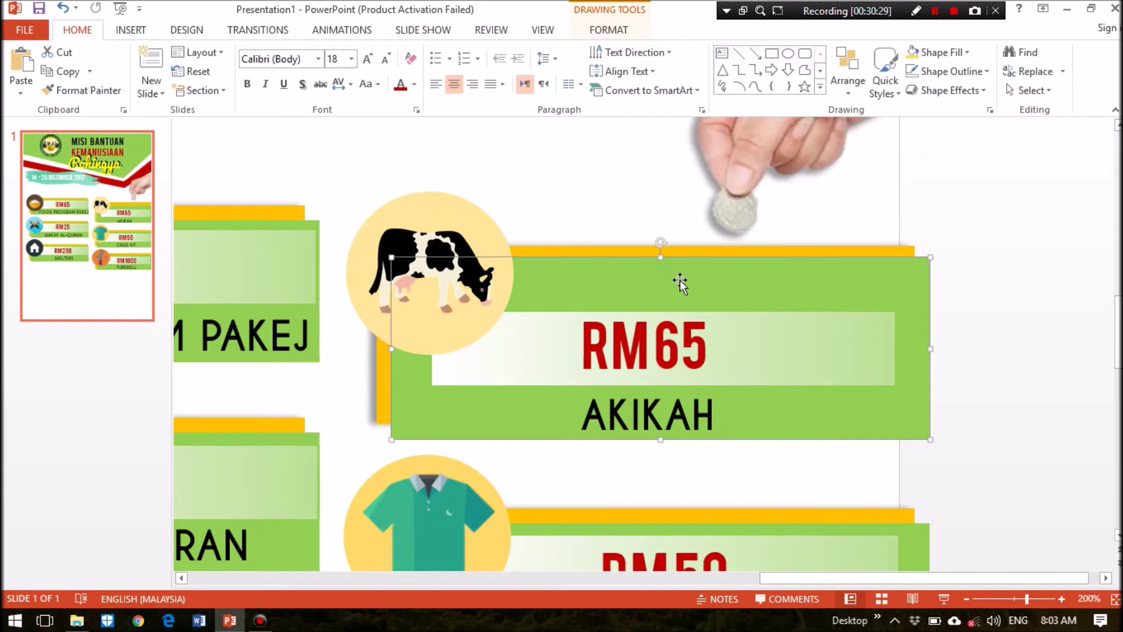
pyautogui.moveTo(808, 313); pyautogui.dragTo(815, 313)
pyautogui.moveTo(670, 344)
pyautogui.mouseDown()
pyautogui.moveTo(661, 376)
pyautogui.moveTo(680, 393)
pyautogui.mouseUp()
# Change the AKIKAH price to RM350 LEMBU and duplicate it onto a second line.
pyautogui.moveTo(656, 348); pyautogui.dragTo(709, 351)
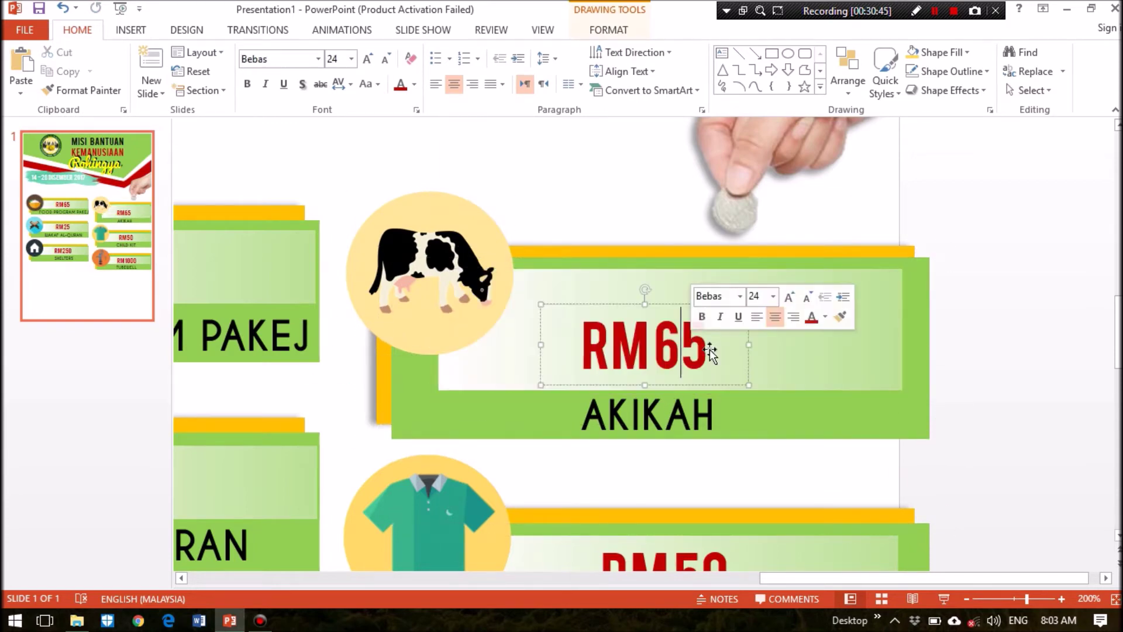
pyautogui.press('BackSpace')
pyautogui.write('350 LEMBU')
pyautogui.moveTo(749, 377); pyautogui.dragTo(934, 381)
pyautogui.moveTo(598, 344); pyautogui.dragTo(902, 363)
pyautogui.hotkey('ctrl', 'c')
pyautogui.press('End')
pyautogui.press('Return')
pyautogui.hotkey('ctrl', 'v')
# Edit the second line to RM450 KAMBING and set the price text to 18 pt.
pyautogui.click(657, 416)
pyautogui.press('Delete')
pyautogui.write('4')
pyautogui.press('End')
pyautogui.press('BackSpace')
pyautogui.press('BackSpace')
pyautogui.press('BackSpace')
pyautogui.write('KAMBING')
pyautogui.hotkey('ctrl', 'a')
pyautogui.click(367, 58)
pyautogui.click(385, 58)
pyautogui.click(385, 59)
pyautogui.click(385, 58)
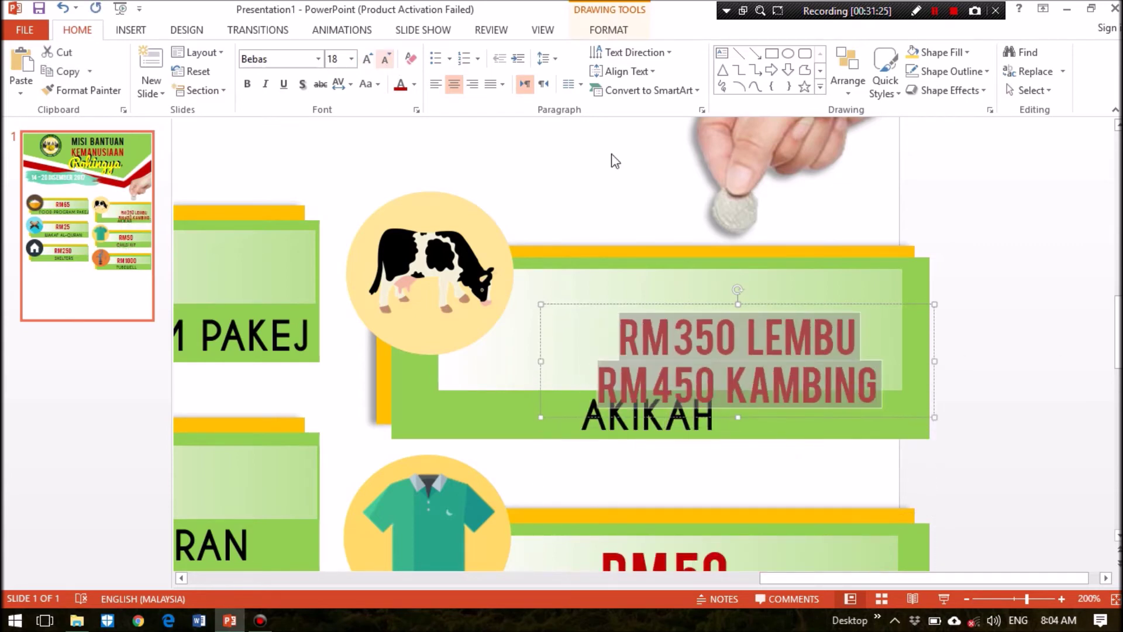
# Check the finished two-line AKIKAH price box on the slide.
pyautogui.click(988, 331)
pyautogui.scroll(-5, 989, 331)
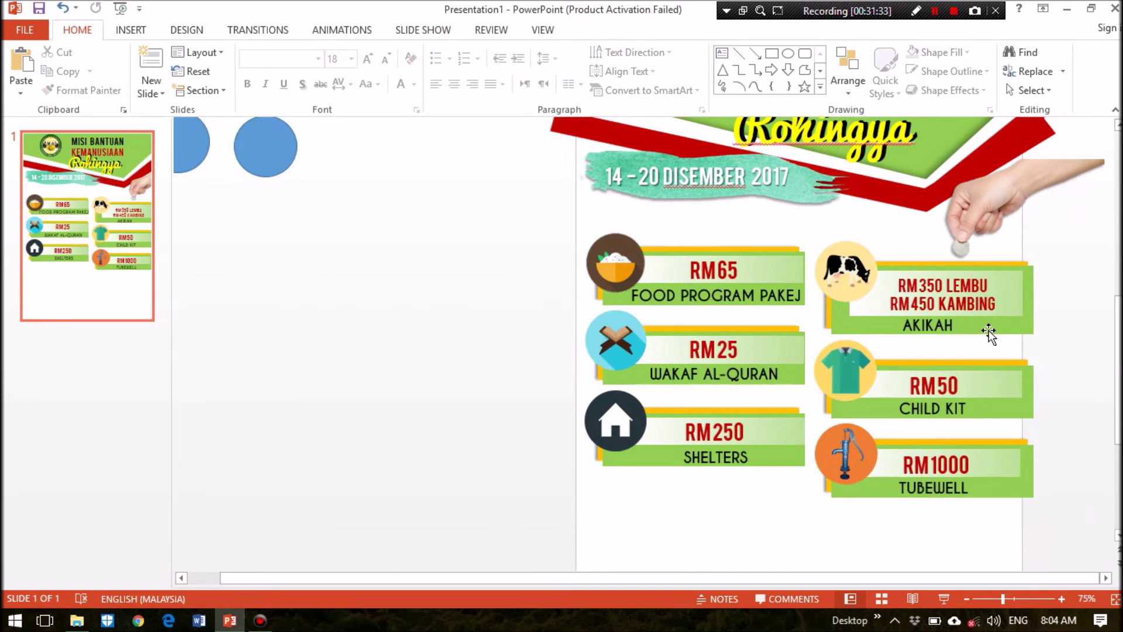
pyautogui.scroll(-1, 333, 491)
pyautogui.click(865, 283)
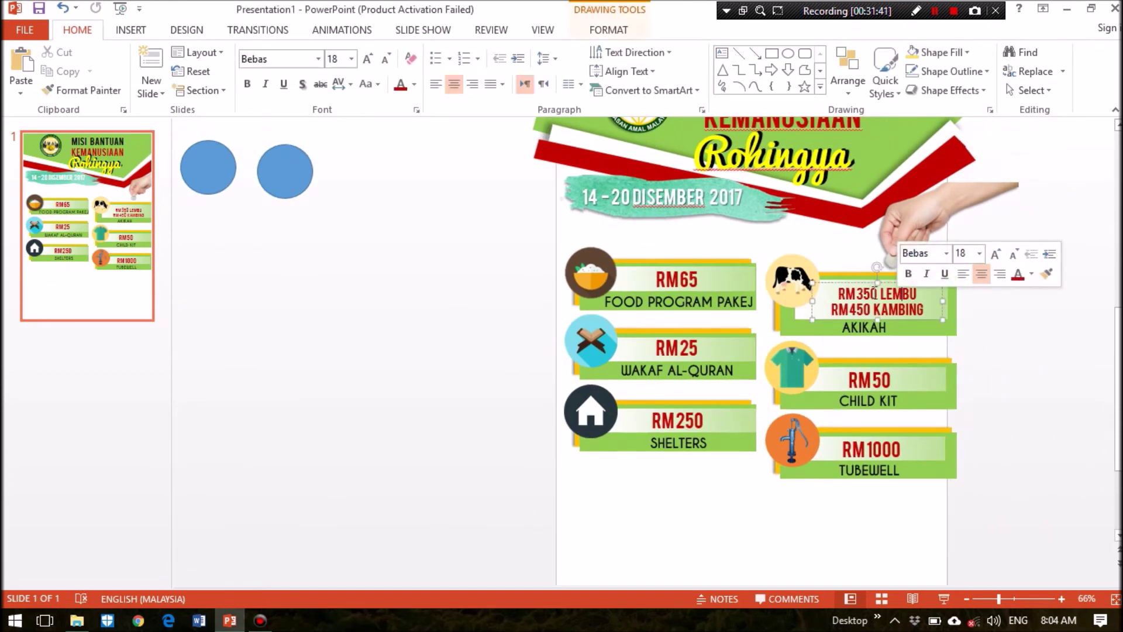
pyautogui.click(1051, 369)
pyautogui.scroll(-2, 1051, 368)
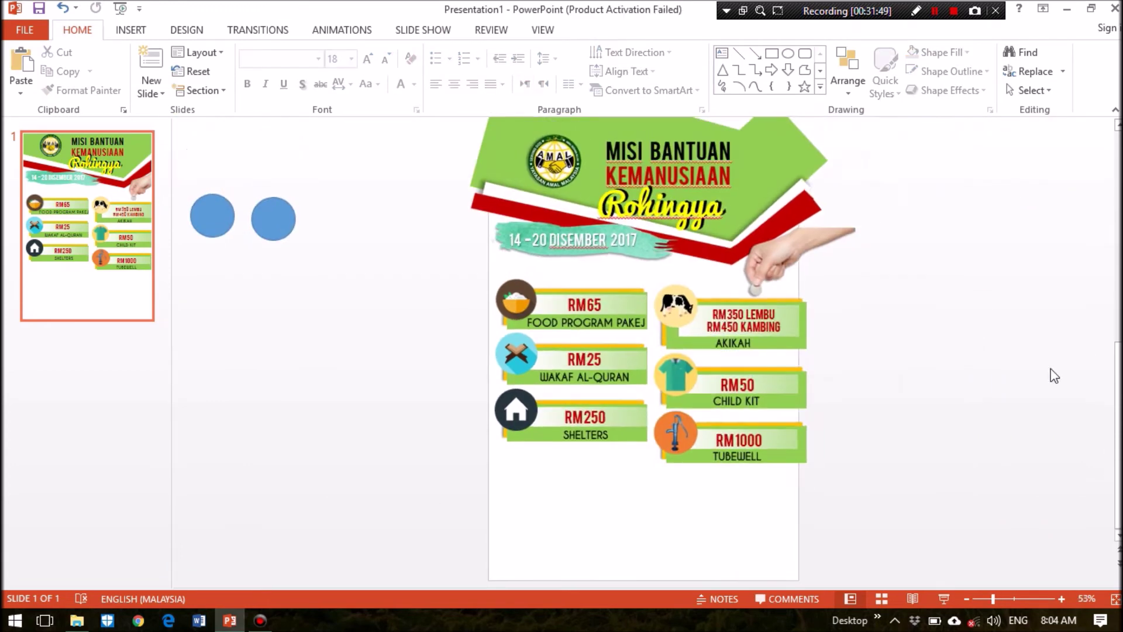
# Place a flattened copy of the green header at the bottom, then duplicate and tilt it into a chevron.
pyautogui.moveTo(587, 145); pyautogui.dragTo(724, 512)
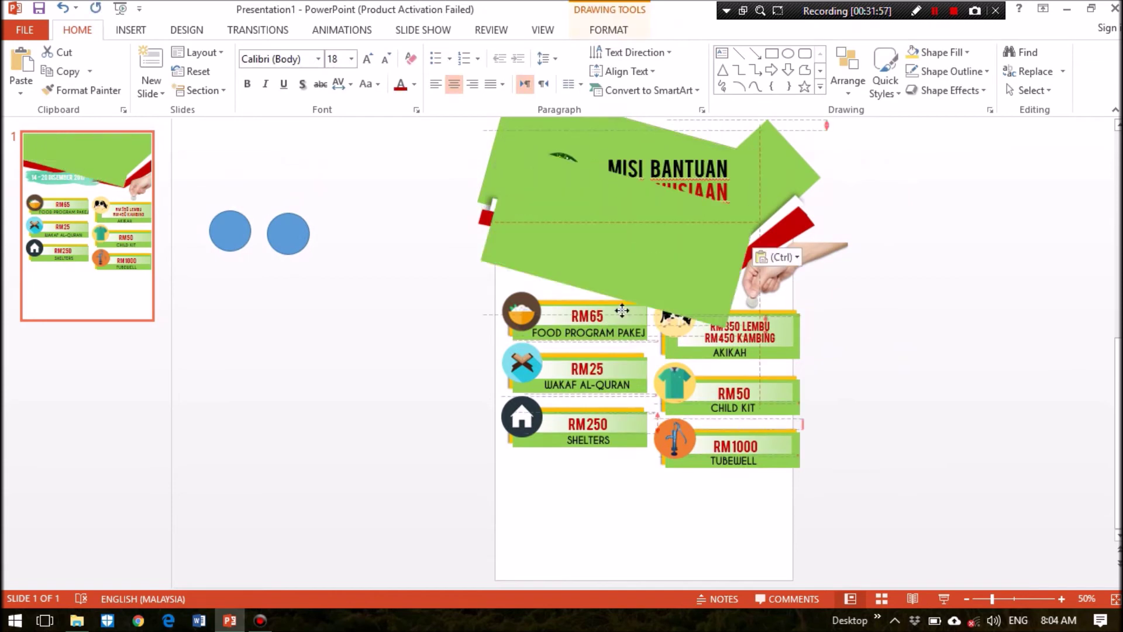
pyautogui.moveTo(740, 443); pyautogui.dragTo(731, 441)
pyautogui.moveTo(702, 514)
pyautogui.mouseDown()
pyautogui.moveTo(661, 561)
pyautogui.moveTo(670, 564)
pyautogui.moveTo(664, 492)
pyautogui.mouseUp()
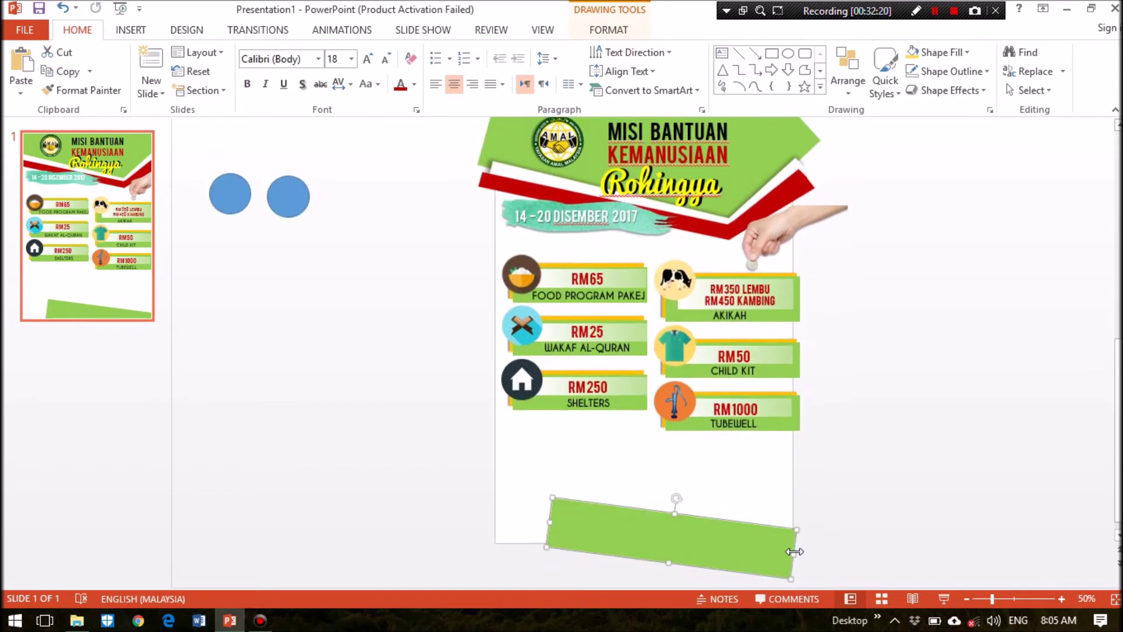
pyautogui.hotkey('ctrl', 'd')
pyautogui.moveTo(556, 557); pyautogui.dragTo(509, 534)
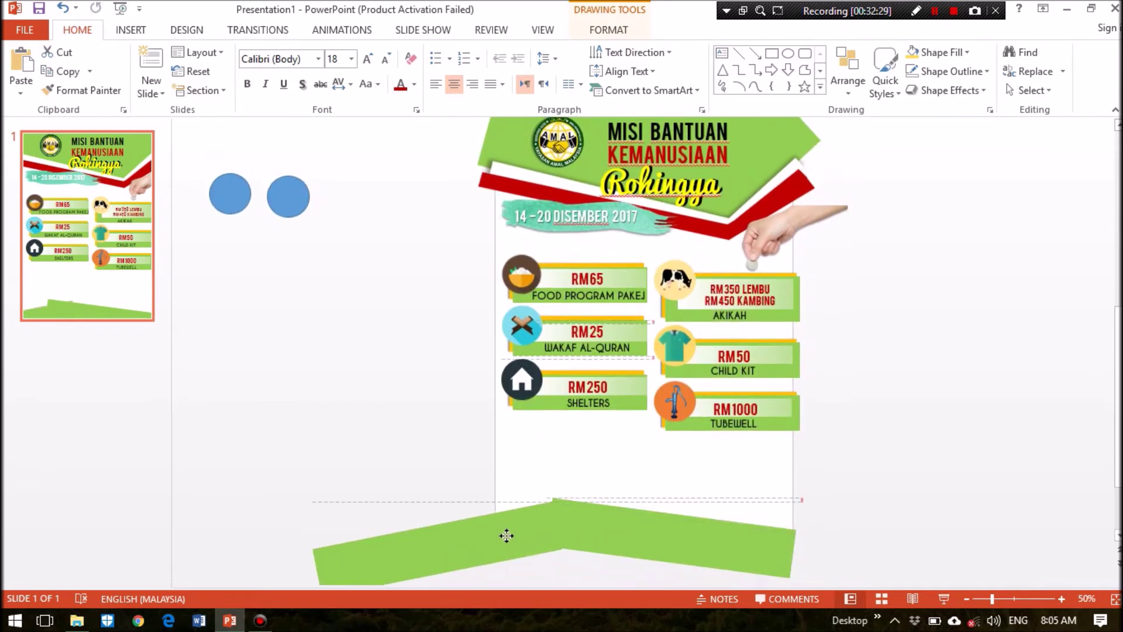
pyautogui.moveTo(510, 534); pyautogui.dragTo(496, 537)
pyautogui.moveTo(376, 565); pyautogui.dragTo(555, 530)
pyautogui.click(399, 527)
# Insert the standing man's photo from Downloads and shrink it.
pyautogui.click(130, 29)
pyautogui.click(119, 81)
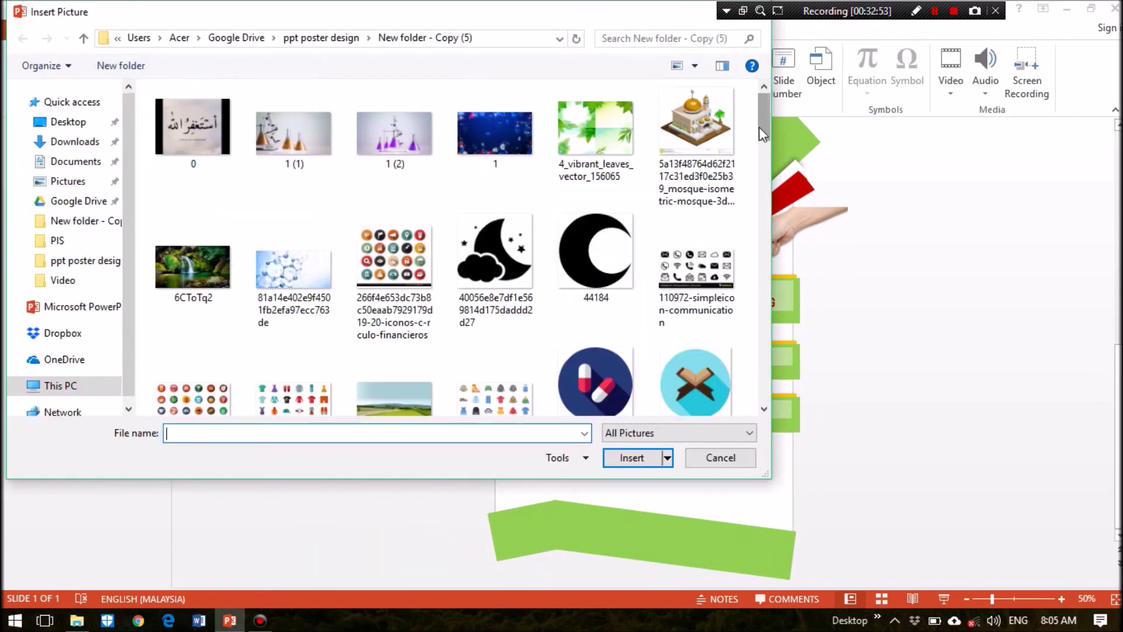
pyautogui.scroll(-10, 764, 117)
pyautogui.click(75, 141)
pyautogui.scroll(-5, 764, 105)
pyautogui.scroll(-5, 764, 105)
pyautogui.doubleClick(697, 114)
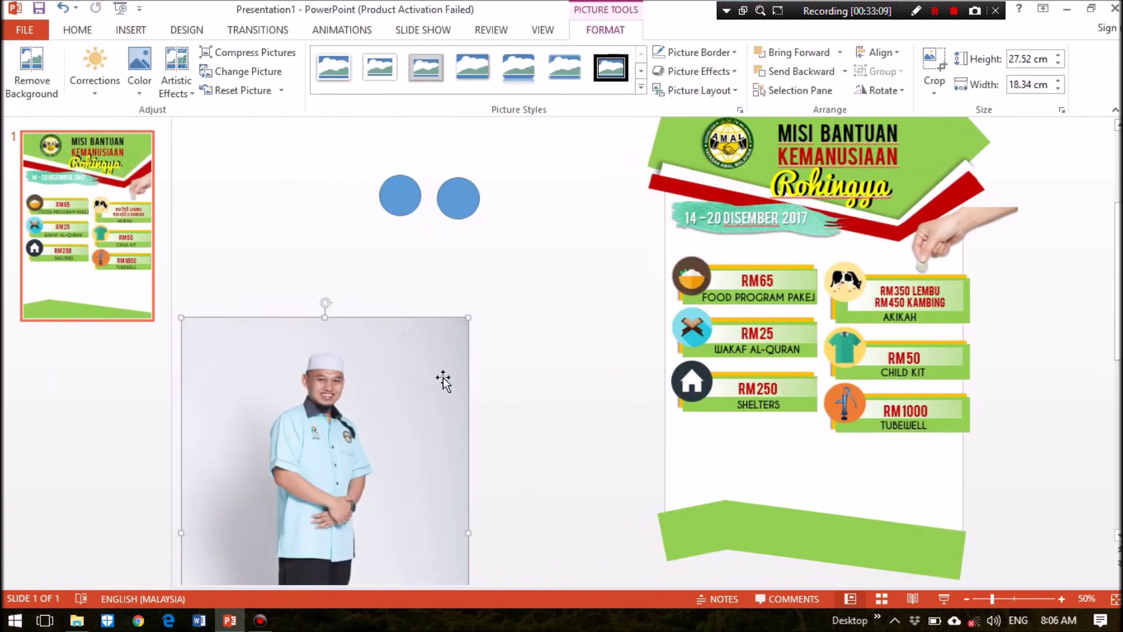
pyautogui.moveTo(466, 318); pyautogui.dragTo(359, 492)
# Draw a red triangle, rotate and narrow it, and send it behind the green band.
pyautogui.click(130, 30)
pyautogui.click(302, 73)
pyautogui.click(358, 137)
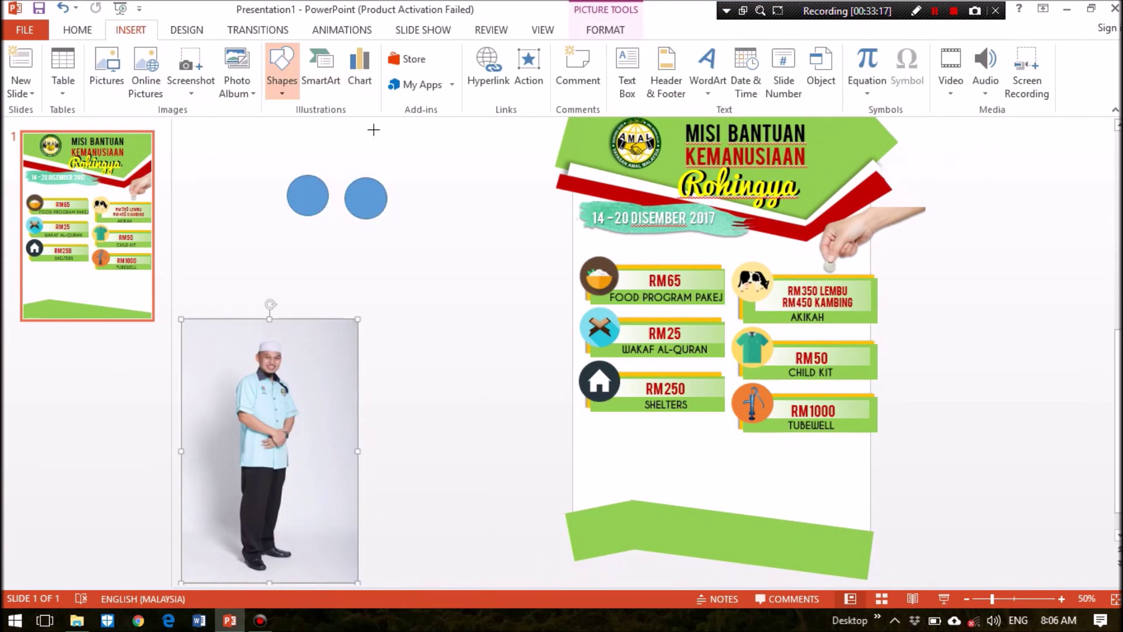
pyautogui.moveTo(407, 244); pyautogui.dragTo(441, 343)
pyautogui.click(408, 52)
pyautogui.click(397, 181)
pyautogui.moveTo(421, 234)
pyautogui.mouseDown()
pyautogui.moveTo(504, 271)
pyautogui.moveTo(534, 519)
pyautogui.moveTo(614, 501)
pyautogui.mouseUp()
pyautogui.scroll(2, 847, 504)
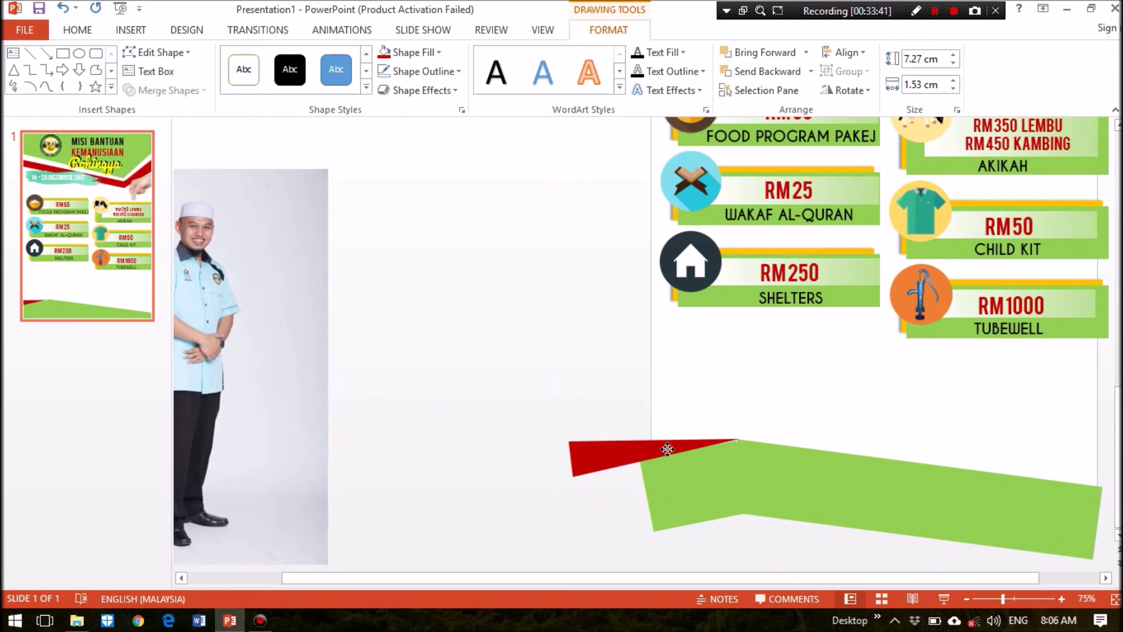
pyautogui.moveTo(570, 452); pyautogui.dragTo(689, 445)
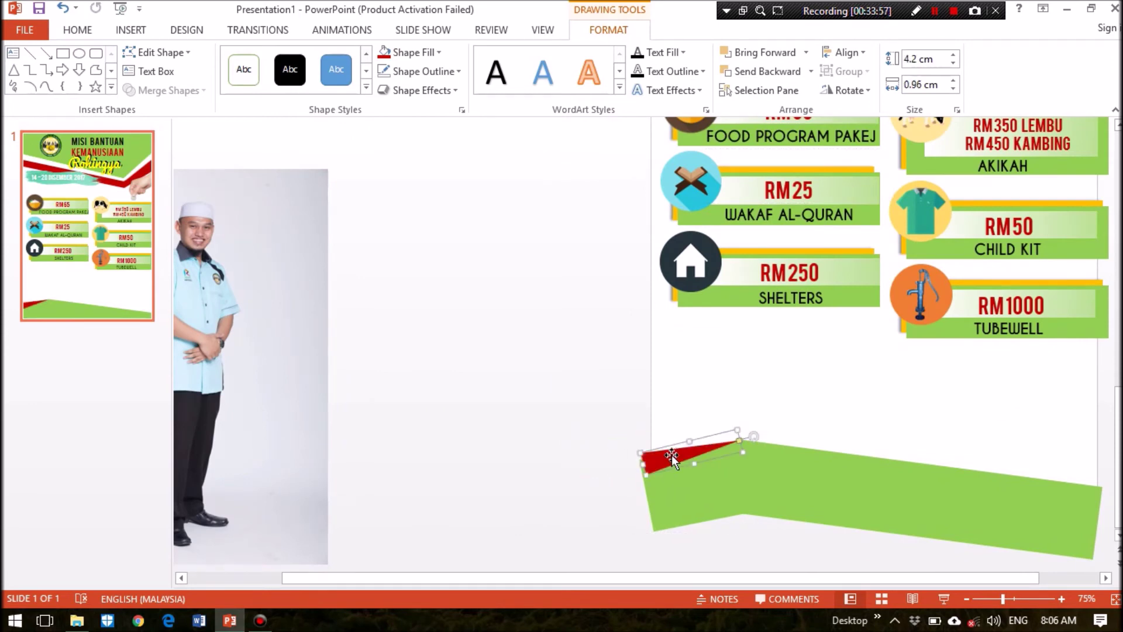
pyautogui.click(459, 501)
pyautogui.click(711, 500)
pyautogui.click(567, 492)
# Duplicate the red triangle, flip it horizontally, and stretch it right as a rising strip.
pyautogui.click(659, 461)
pyautogui.hotkey('ctrl', 'c')
pyautogui.hotkey('ctrl', 'v')
pyautogui.click(850, 90)
pyautogui.click(875, 170)
pyautogui.moveTo(690, 457)
pyautogui.mouseDown()
pyautogui.moveTo(806, 449)
pyautogui.moveTo(1062, 510)
pyautogui.mouseUp()
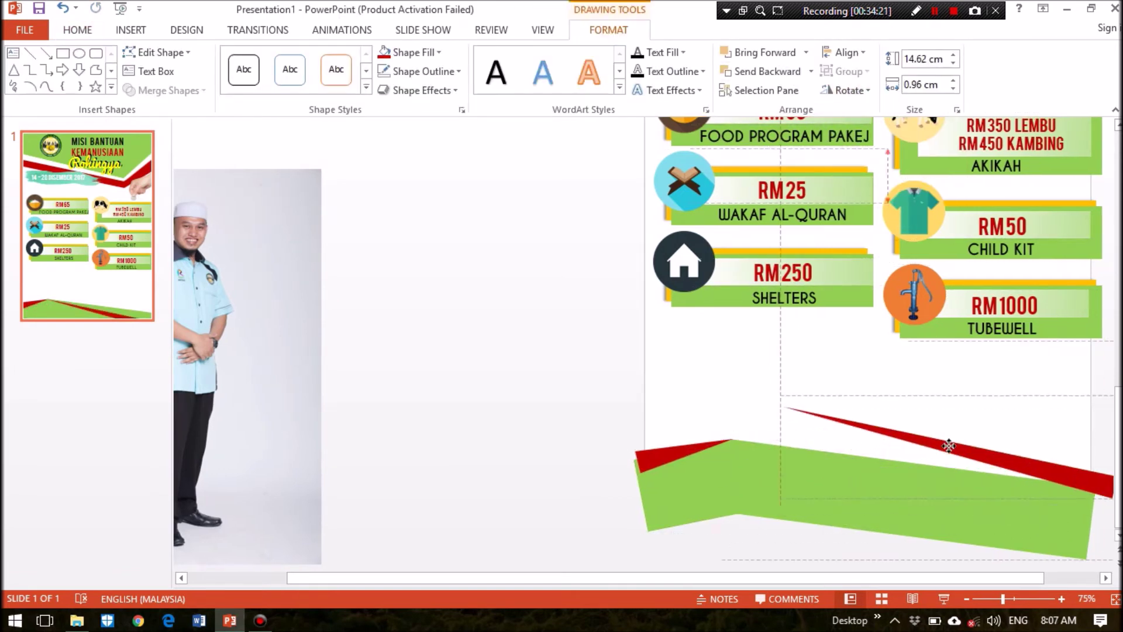
pyautogui.moveTo(704, 430); pyautogui.dragTo(710, 438)
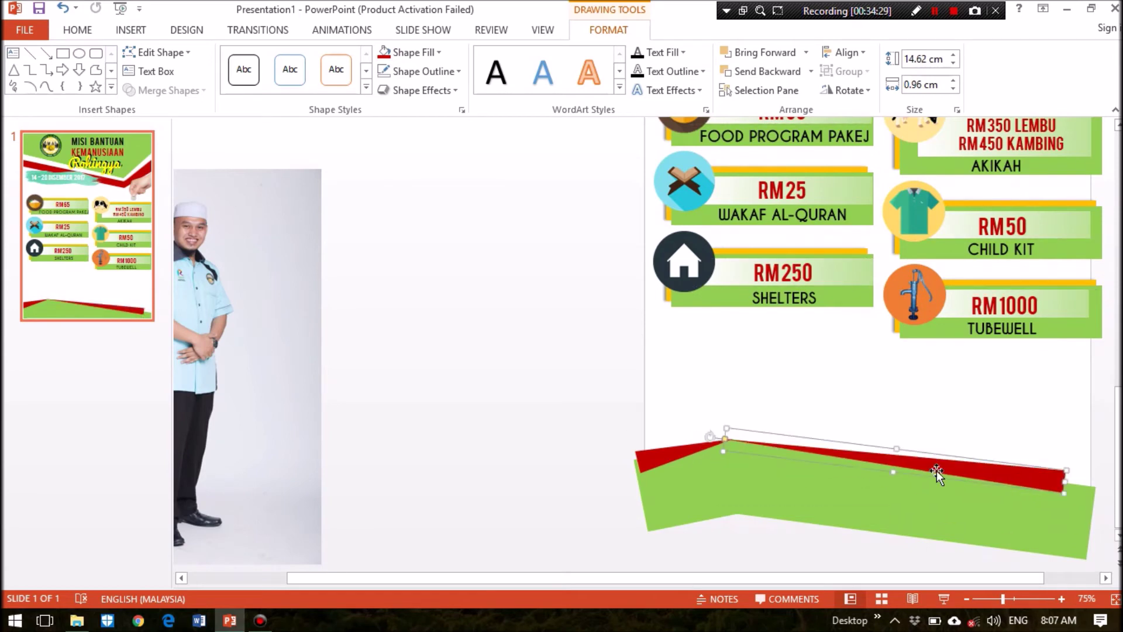
pyautogui.moveTo(1057, 482); pyautogui.dragTo(1105, 493)
pyautogui.click(1097, 538)
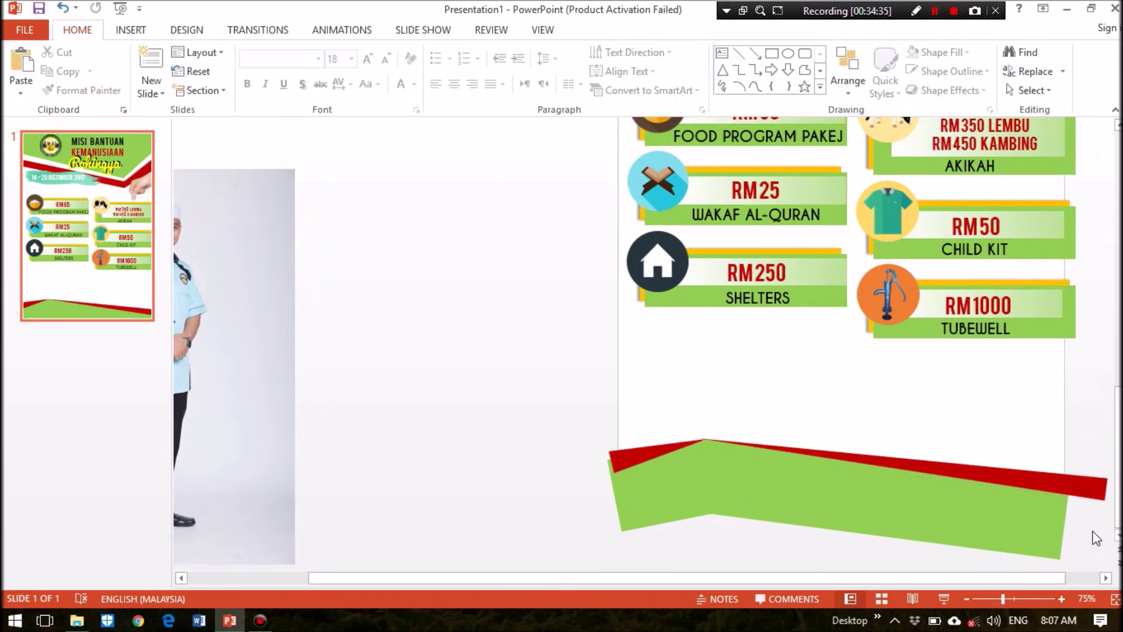
pyautogui.click(902, 454)
pyautogui.press('Escape')
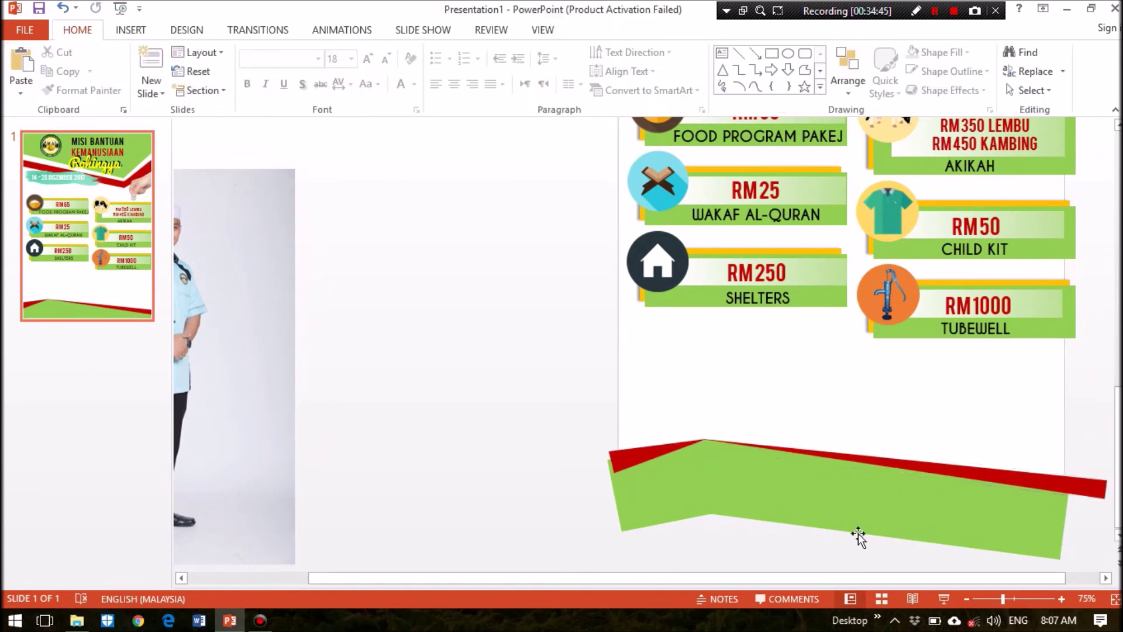
# Move the man's photo up and to the right, and select it.
pyautogui.keyDown('ctrl'); pyautogui.scroll(3, 757, 426); pyautogui.keyUp('ctrl')
pyautogui.scroll(-5, 757, 426)
pyautogui.click(782, 430)
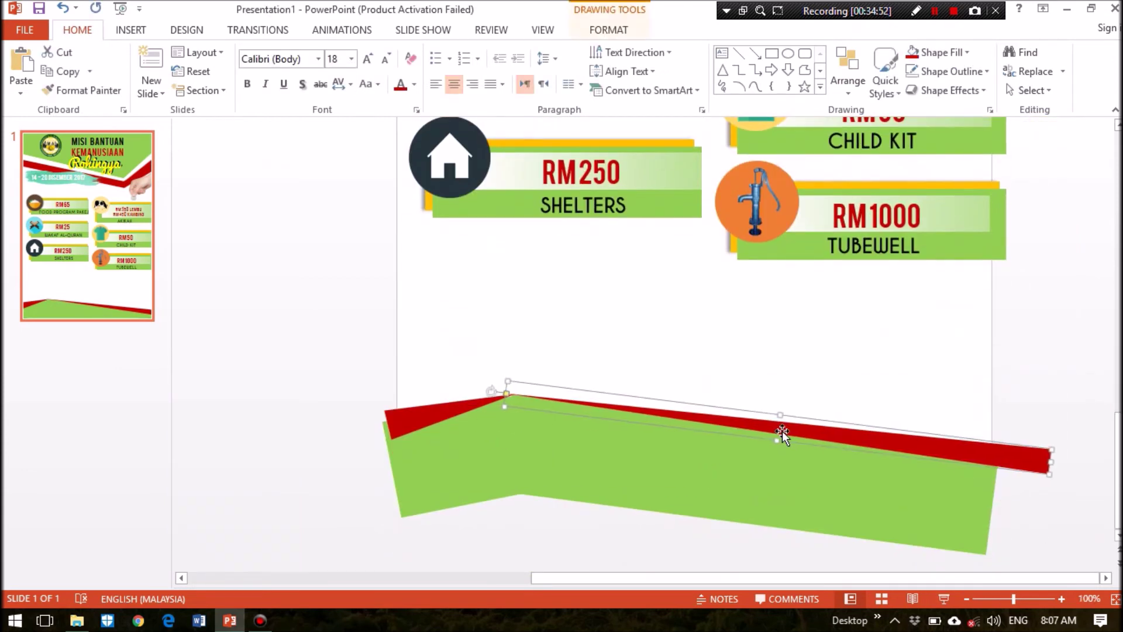
pyautogui.click(226, 405)
pyautogui.keyDown('ctrl'); pyautogui.scroll(-5, 226, 405); pyautogui.keyUp('ctrl')
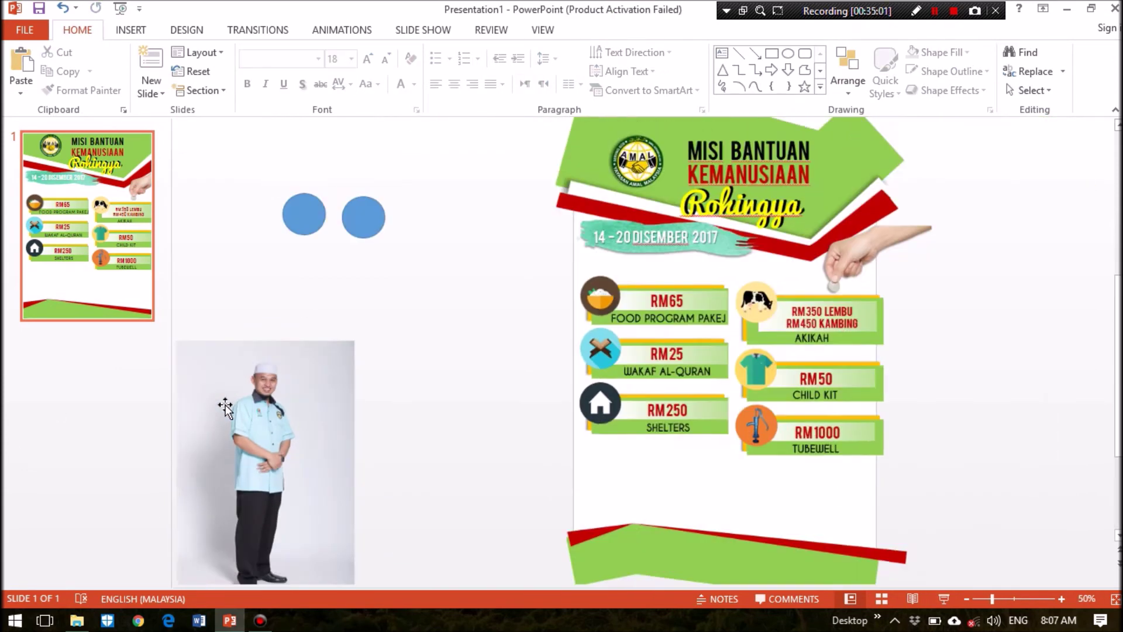
pyautogui.moveTo(226, 405); pyautogui.dragTo(321, 322)
pyautogui.doubleClick(438, 339)
# Remove the photo's background, extending the kept area to include his cap.
pyautogui.click(32, 82)
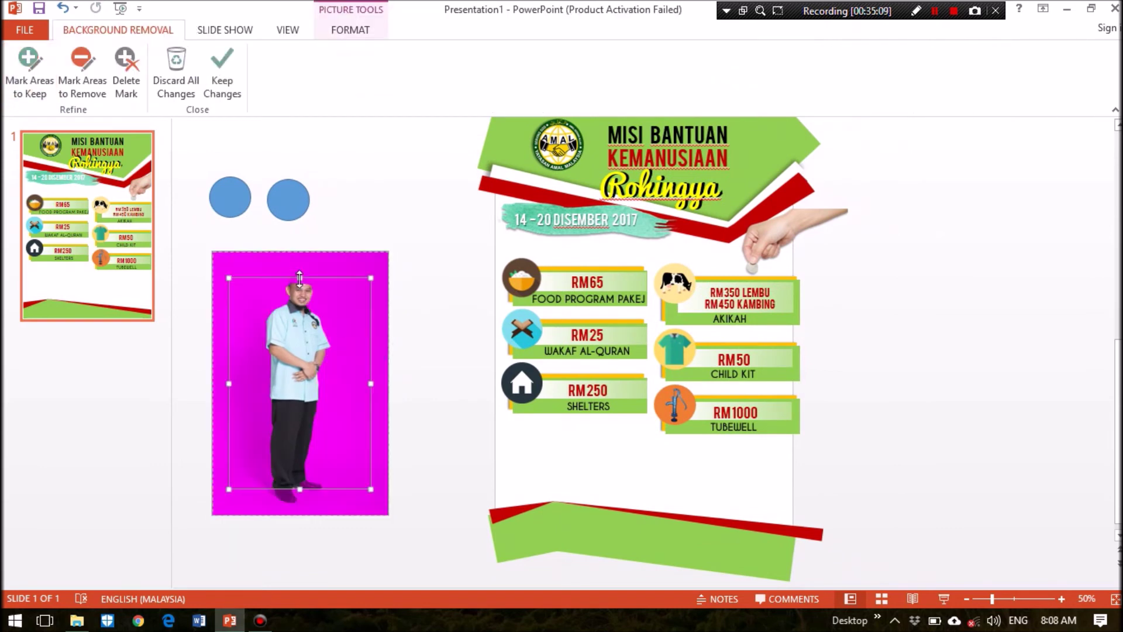
pyautogui.moveTo(302, 266); pyautogui.dragTo(300, 265)
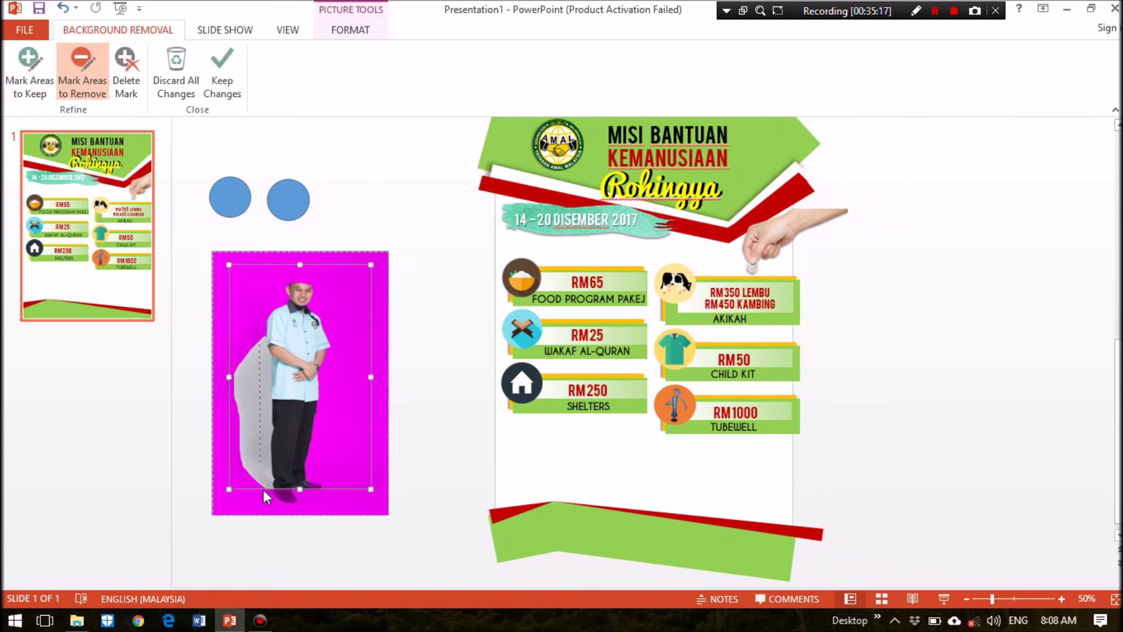
pyautogui.click(28, 70)
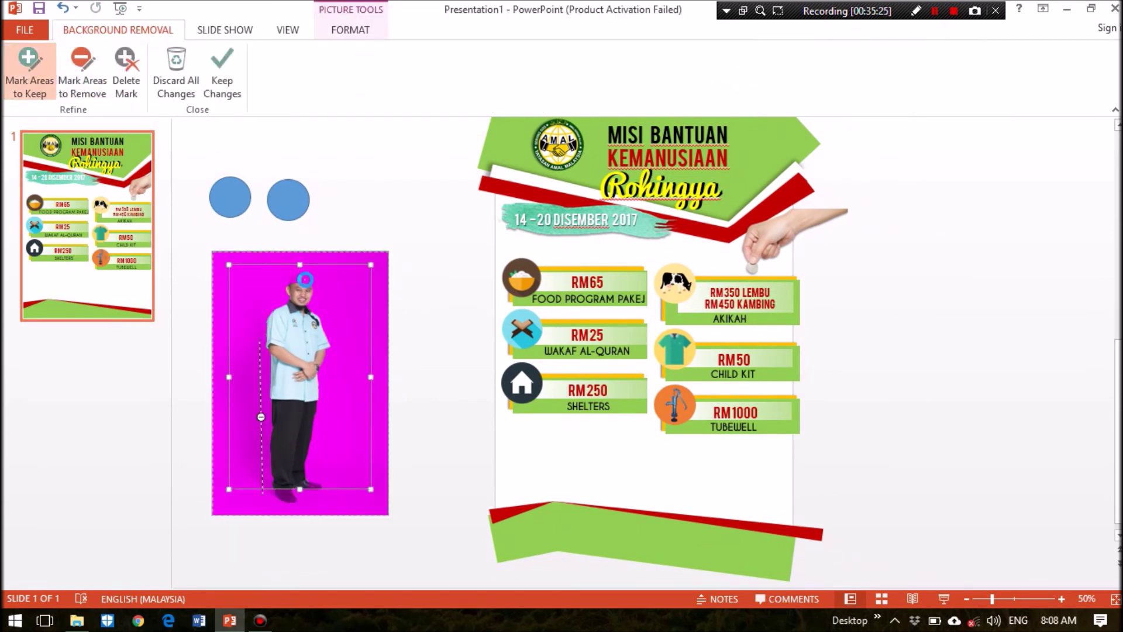
pyautogui.keyDown('ctrl'); pyautogui.scroll(5, 310, 270); pyautogui.keyUp('ctrl')
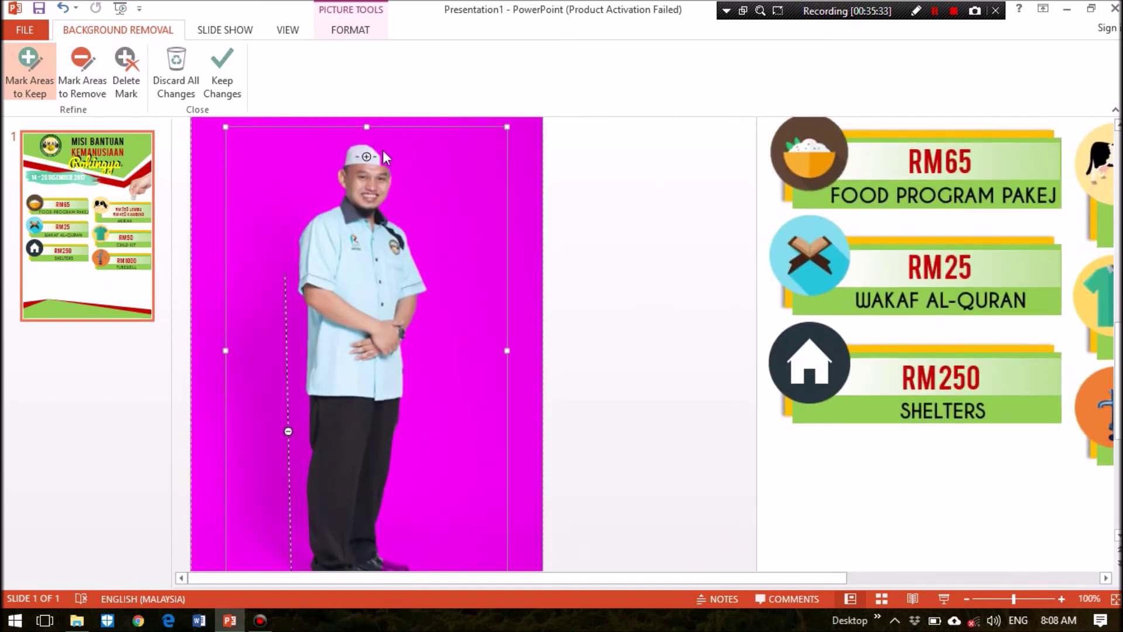
pyautogui.keyDown('ctrl'); pyautogui.scroll(5, 396, 152); pyautogui.keyUp('ctrl')
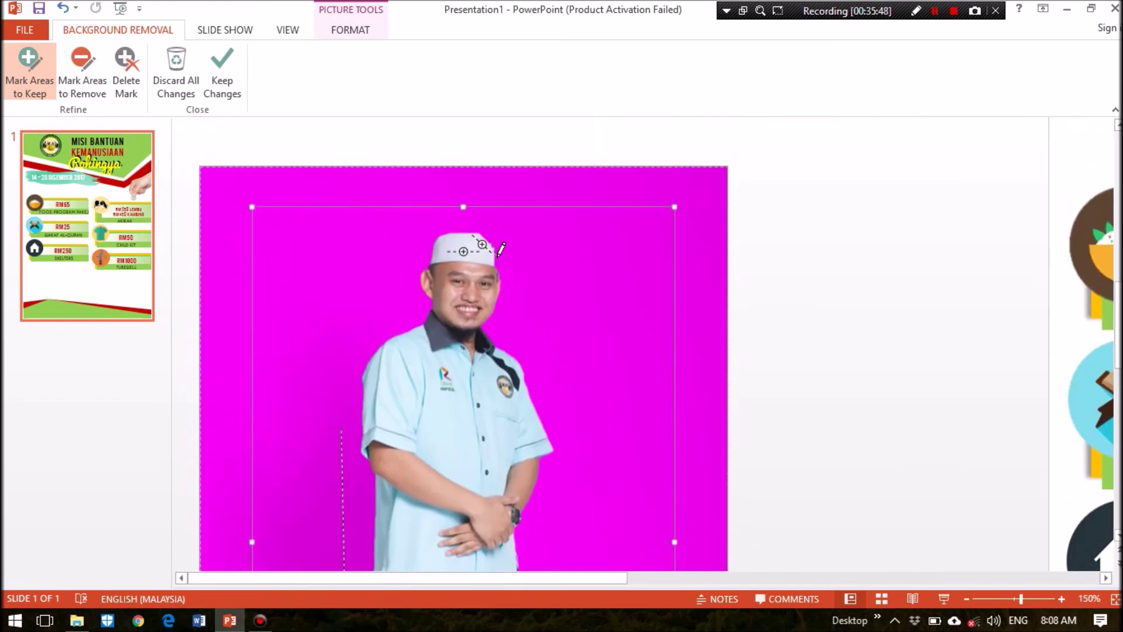
pyautogui.press('Escape')
pyautogui.keyDown('ctrl'); pyautogui.scroll(-5, 499, 388); pyautogui.keyUp('ctrl')
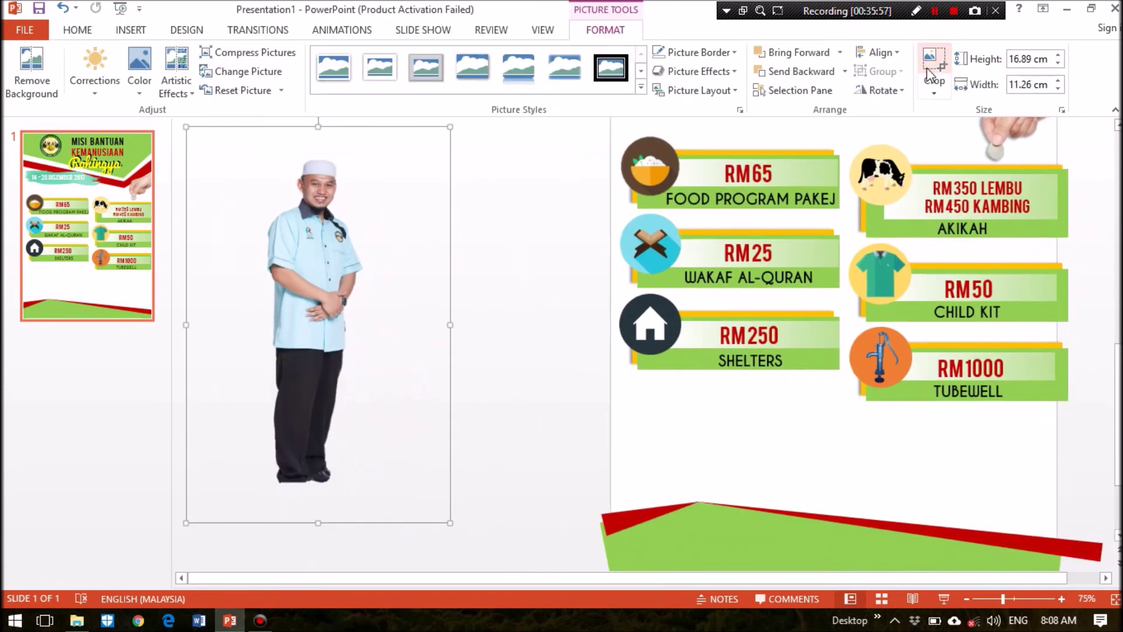
# Crop the man's photo from the bottom, right and left to his upper body.
pyautogui.moveTo(318, 522); pyautogui.dragTo(319, 368)
pyautogui.moveTo(450, 248); pyautogui.dragTo(367, 252)
pyautogui.moveTo(187, 258); pyautogui.dragTo(264, 258)
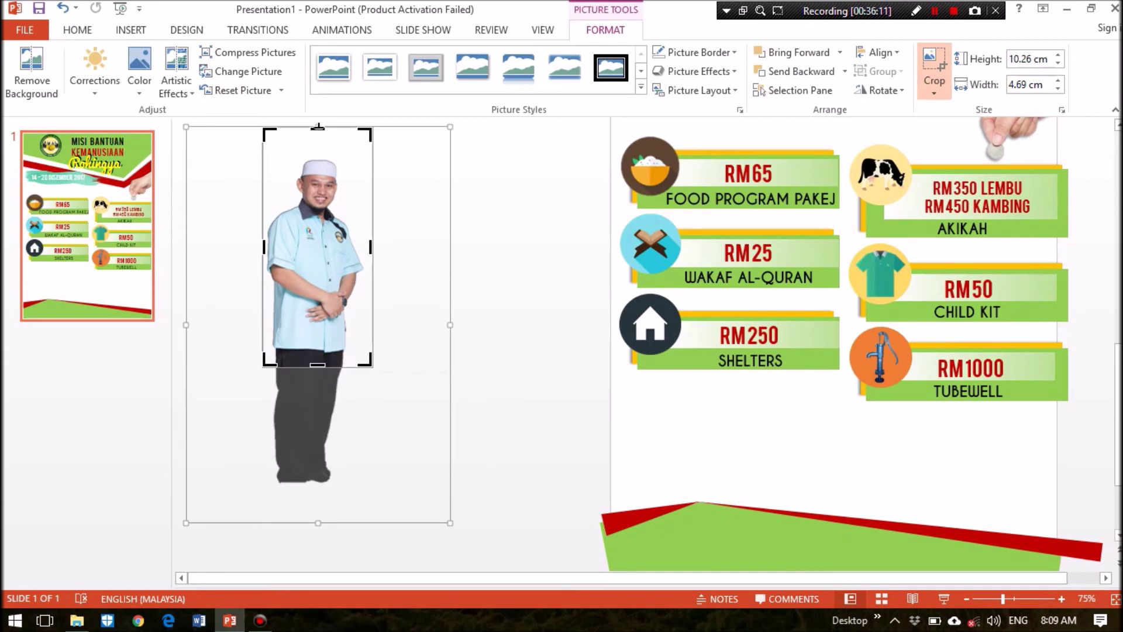
pyautogui.click(452, 211)
# Move the photo onto the footer banner, bring it to front, and enlarge it to 13.32 × 6.84 cm.
pyautogui.click(333, 230)
pyautogui.moveTo(293, 321); pyautogui.dragTo(682, 482)
pyautogui.click(839, 52)
pyautogui.click(829, 89)
pyautogui.scroll(1, 725, 456)
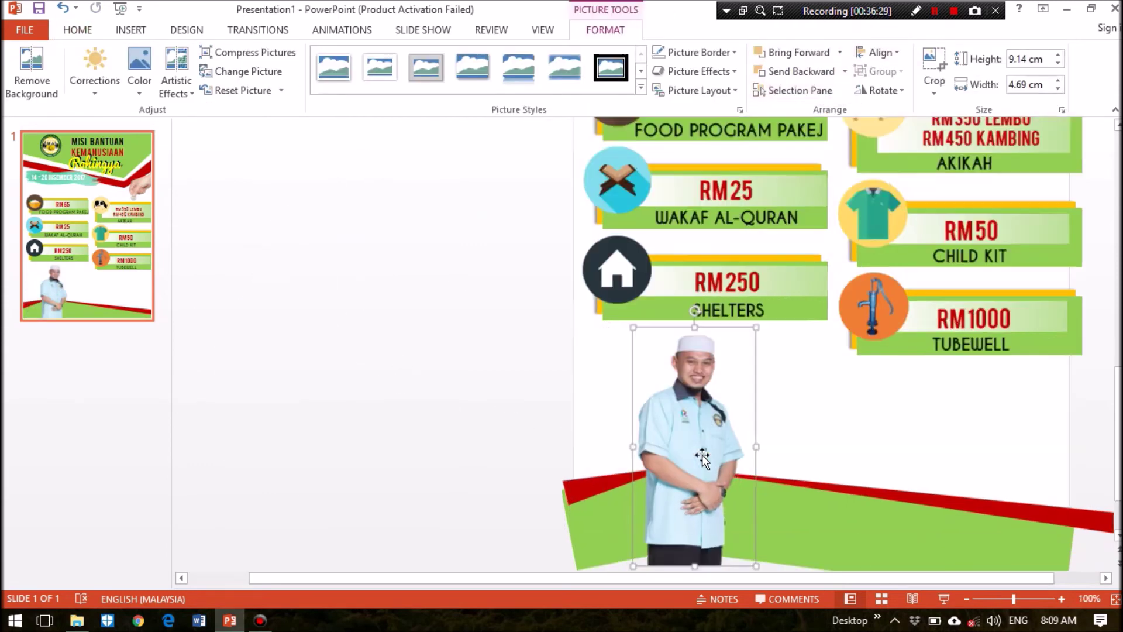
pyautogui.scroll(2, 702, 454)
pyautogui.moveTo(572, 234); pyautogui.dragTo(522, 203)
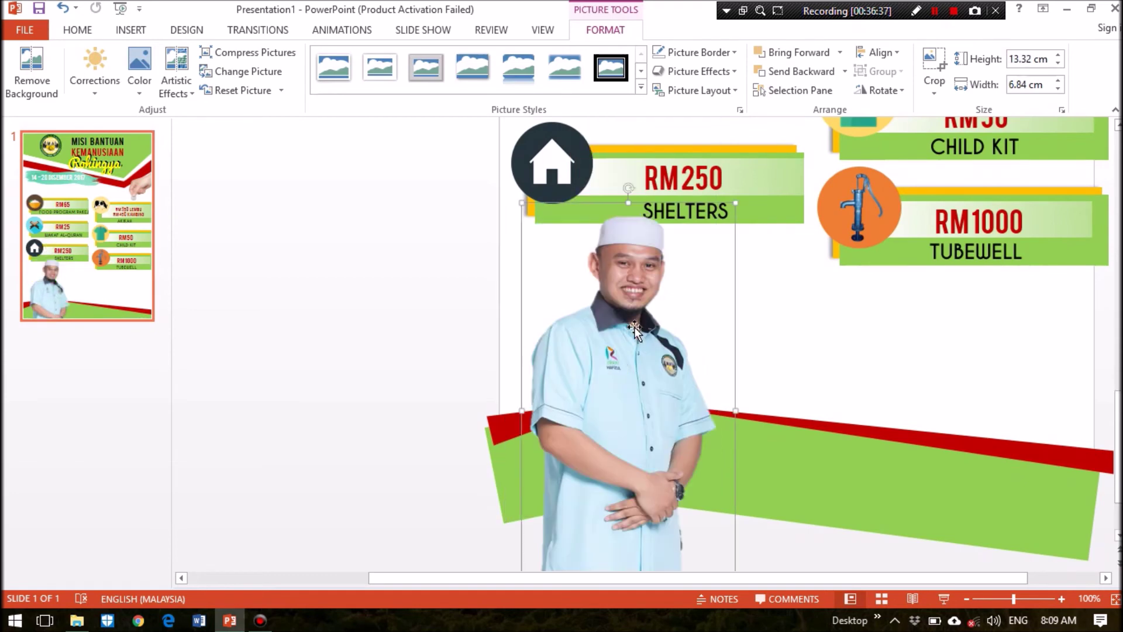
pyautogui.moveTo(633, 341); pyautogui.dragTo(610, 340)
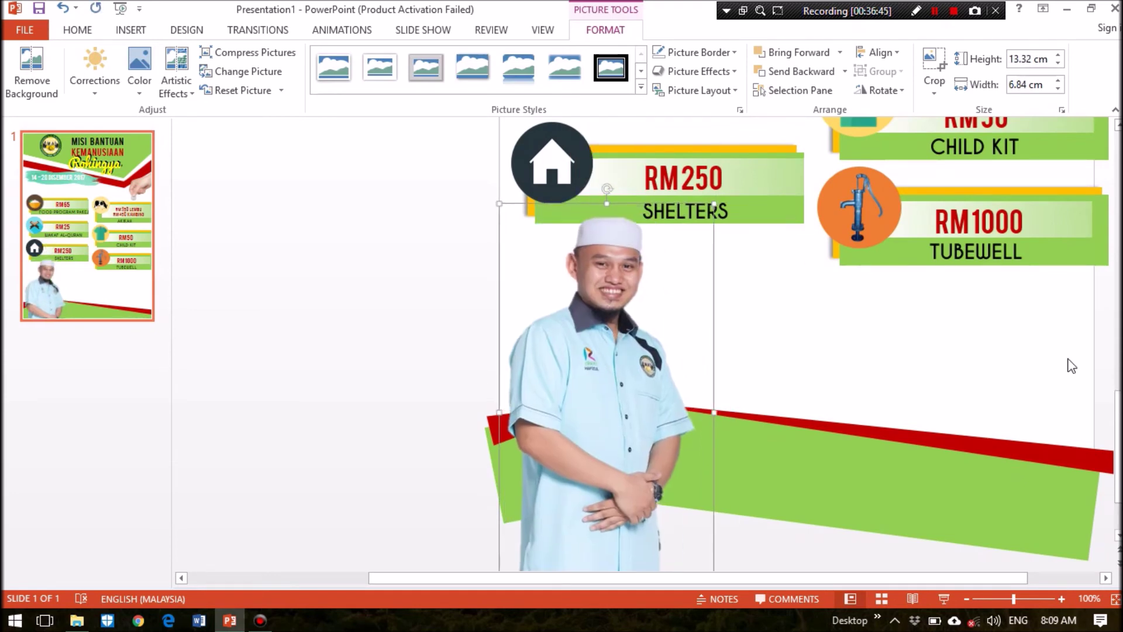
# Give the photo an outer shadow preset.
pyautogui.click(695, 71)
pyautogui.moveTo(707, 138)
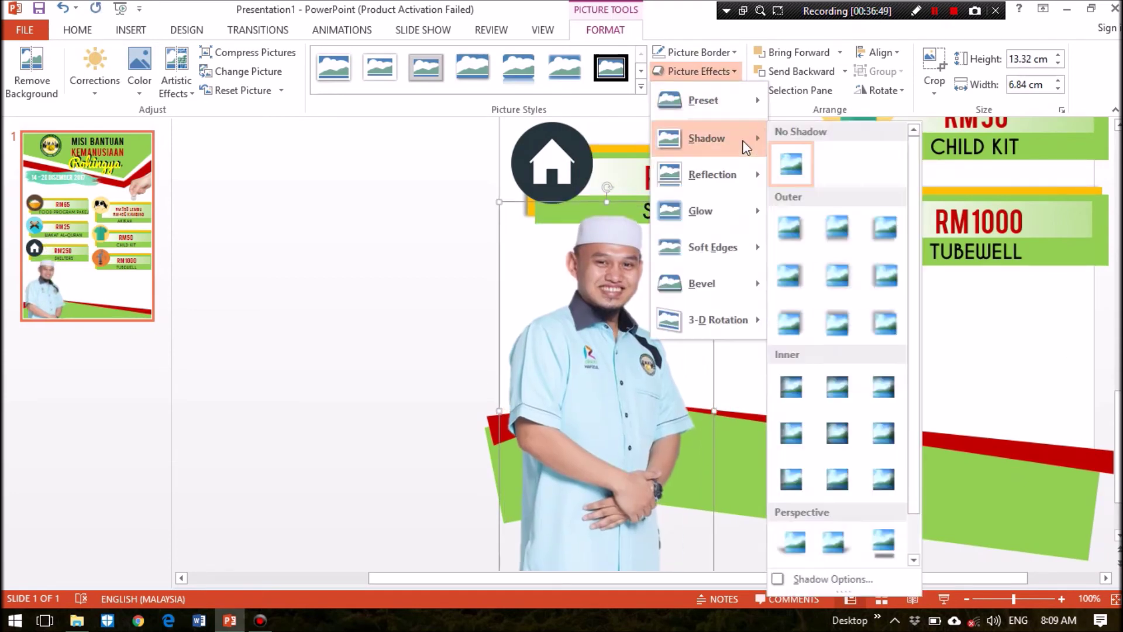
pyautogui.click(892, 287)
pyautogui.click(695, 71)
pyautogui.click(834, 578)
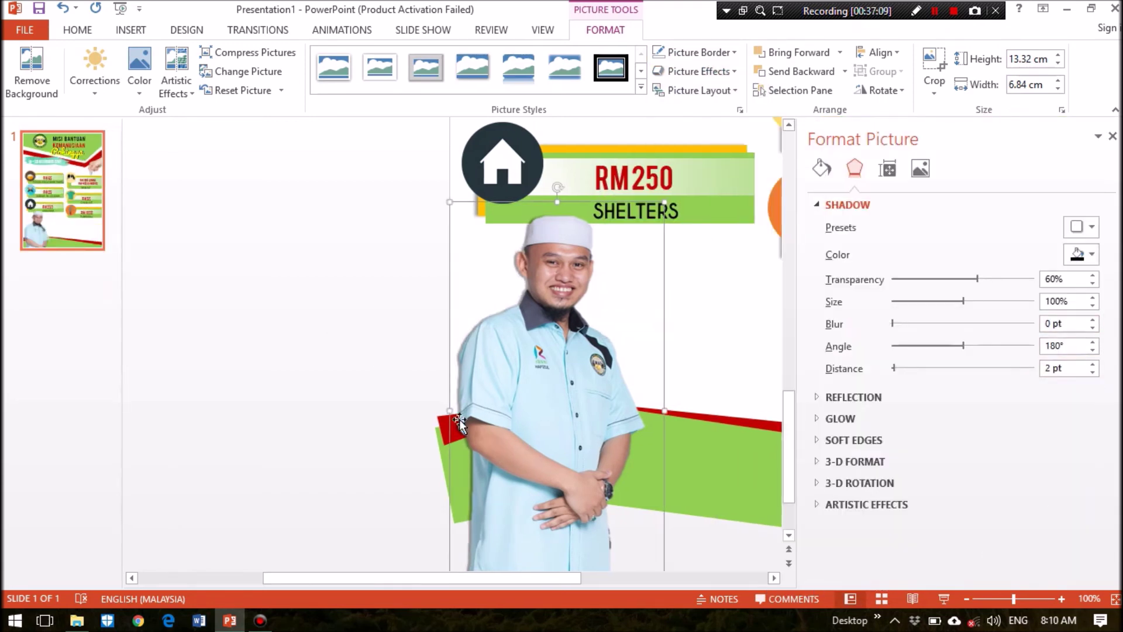
# Shrink the man's photo slightly from a corner and close the Format Background pane.
pyautogui.moveTo(653, 213); pyautogui.dragTo(642, 220)
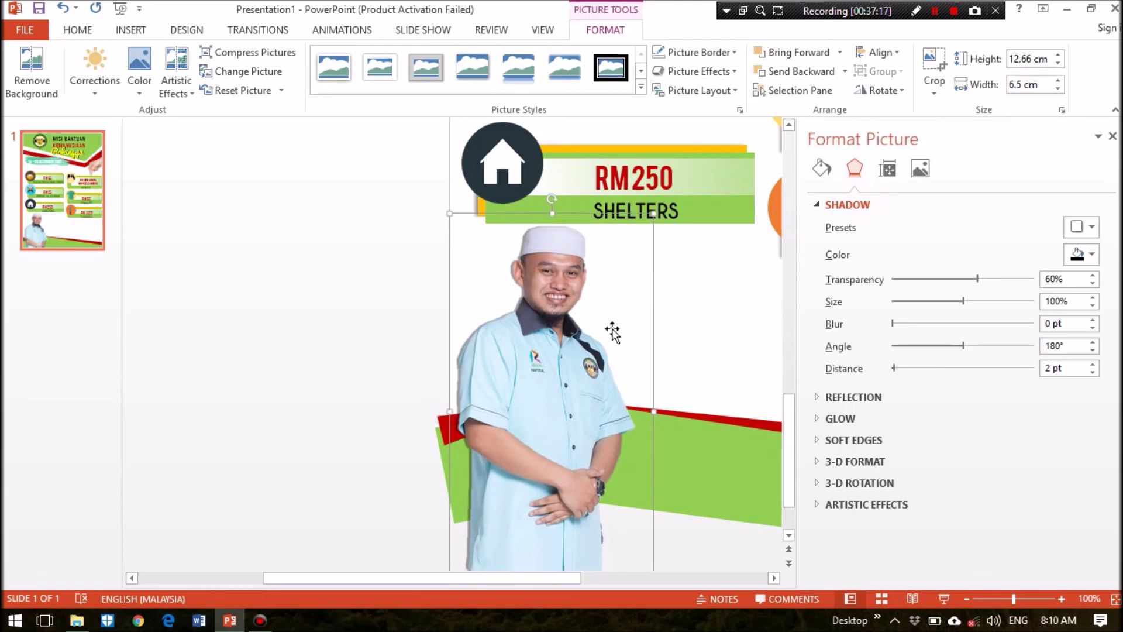
pyautogui.click(359, 341)
pyautogui.scroll(-2, 351, 408)
pyautogui.click(1112, 136)
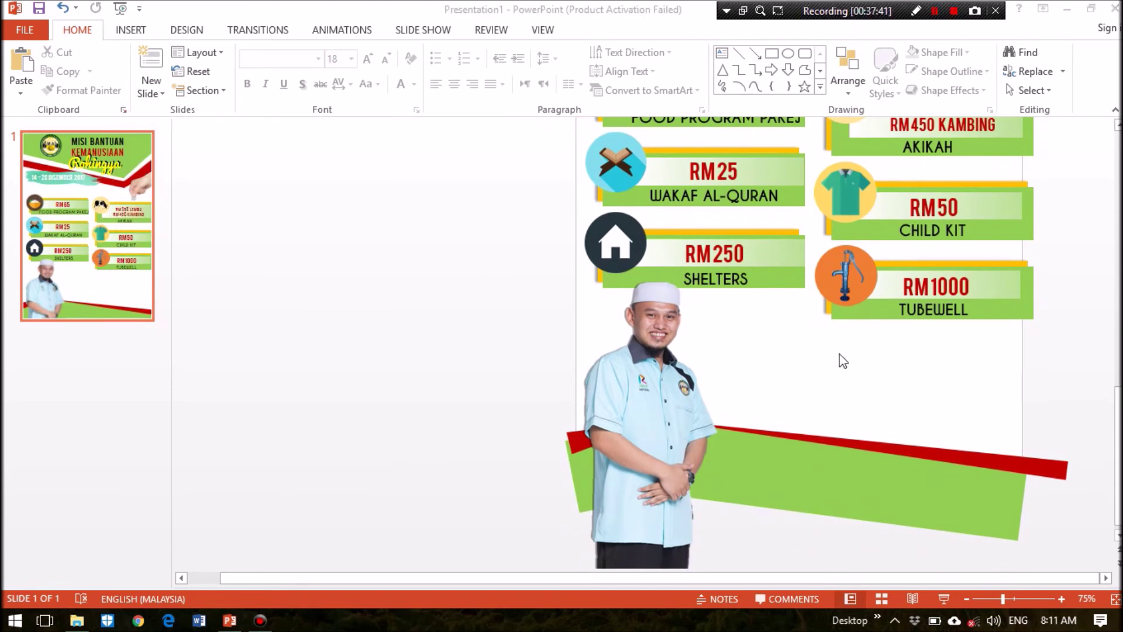
# Undo bringing the red and green banner shapes forward, then nudge them slightly up behind the photo.
pyautogui.click(574, 440)
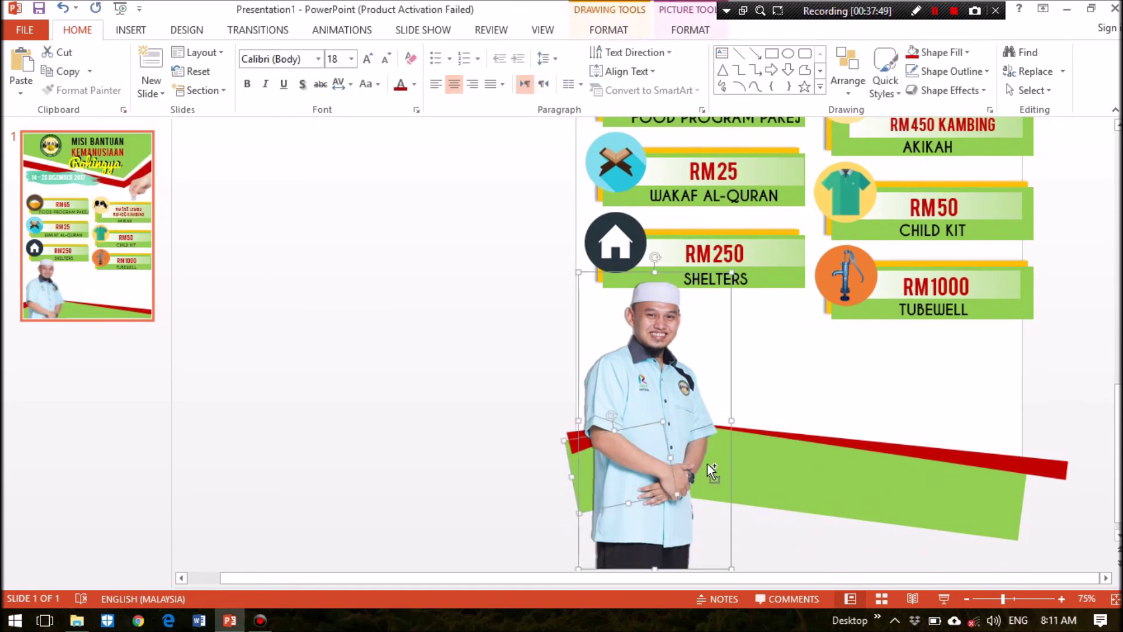
pyautogui.keyDown('shift'); pyautogui.click(760, 487); pyautogui.keyUp('shift')
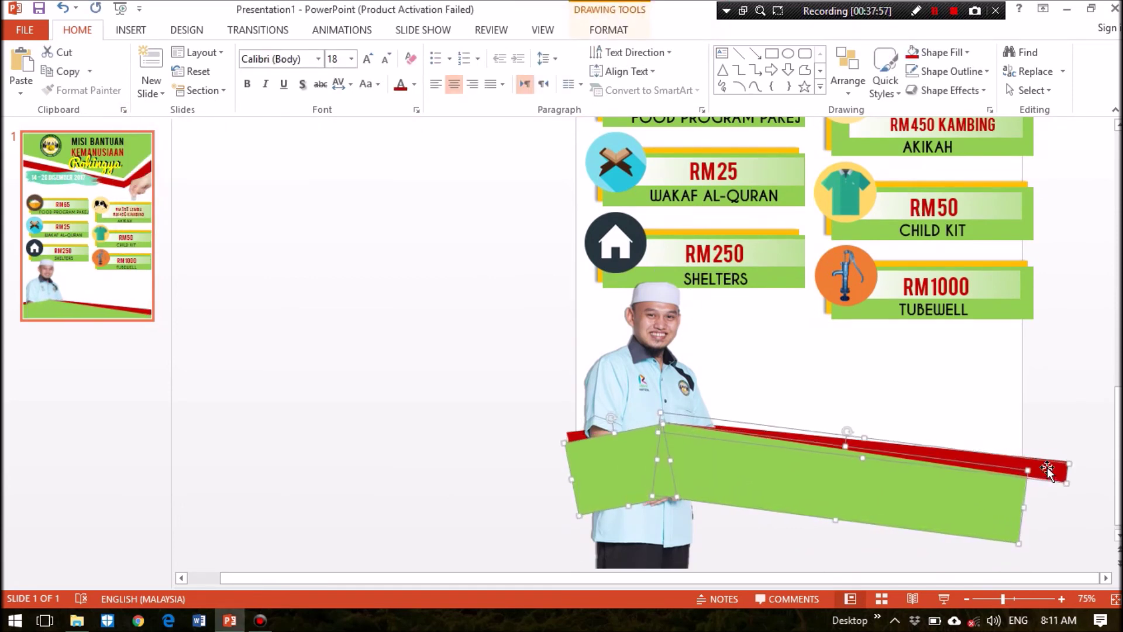
pyautogui.click(63, 8)
pyautogui.click(63, 8)
pyautogui.click(63, 8)
pyautogui.click(64, 9)
pyautogui.click(63, 8)
pyautogui.click(63, 8)
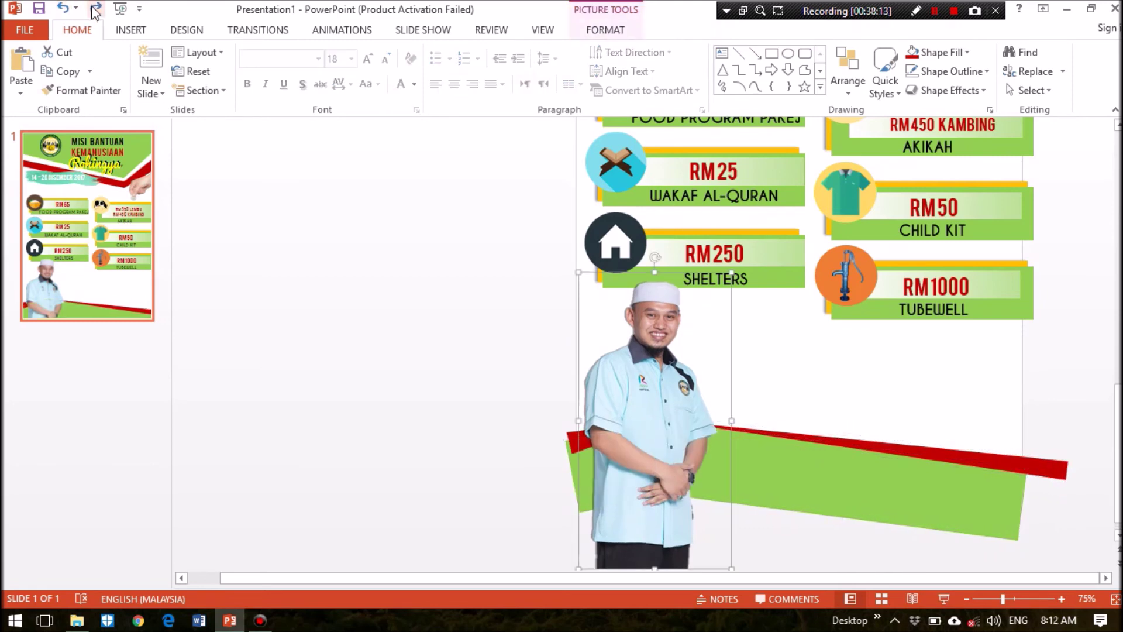
pyautogui.hotkey('ctrl', 'y')
pyautogui.click(63, 8)
pyautogui.moveTo(574, 440); pyautogui.dragTo(572, 436)
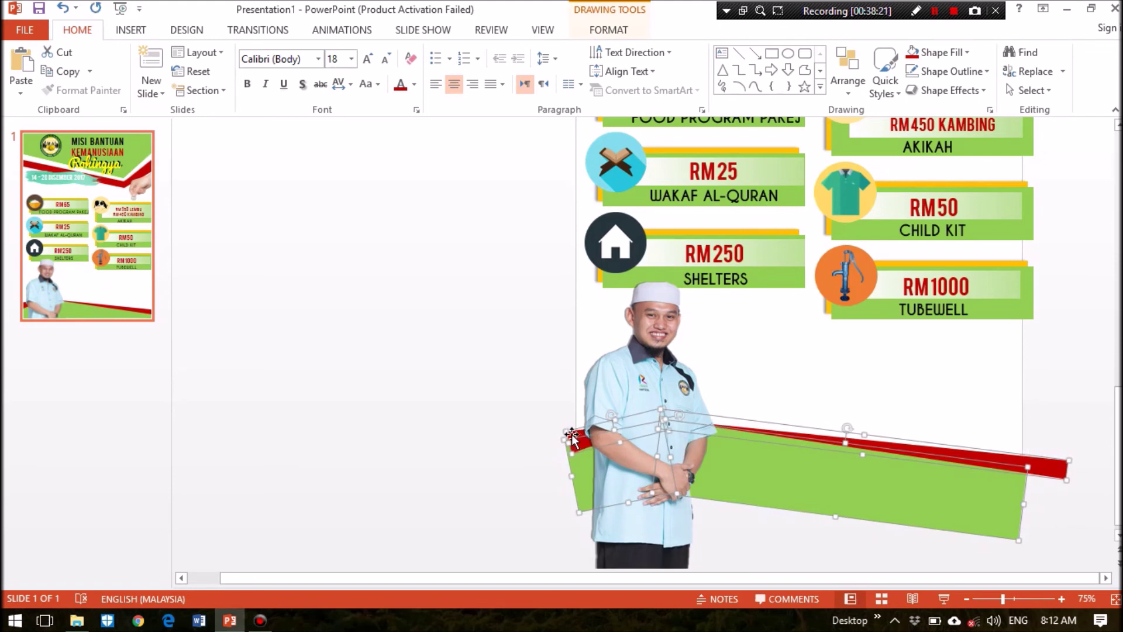
pyautogui.press('Up')
pyautogui.press('Up')
pyautogui.press('Up')
pyautogui.press('Up')
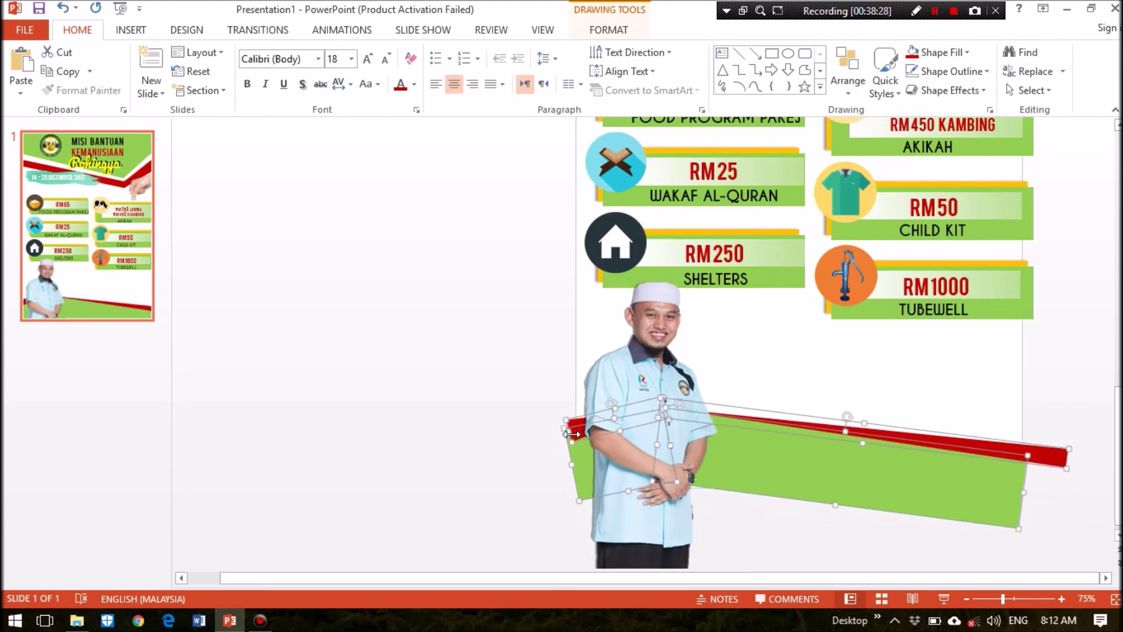
pyautogui.click(1067, 416)
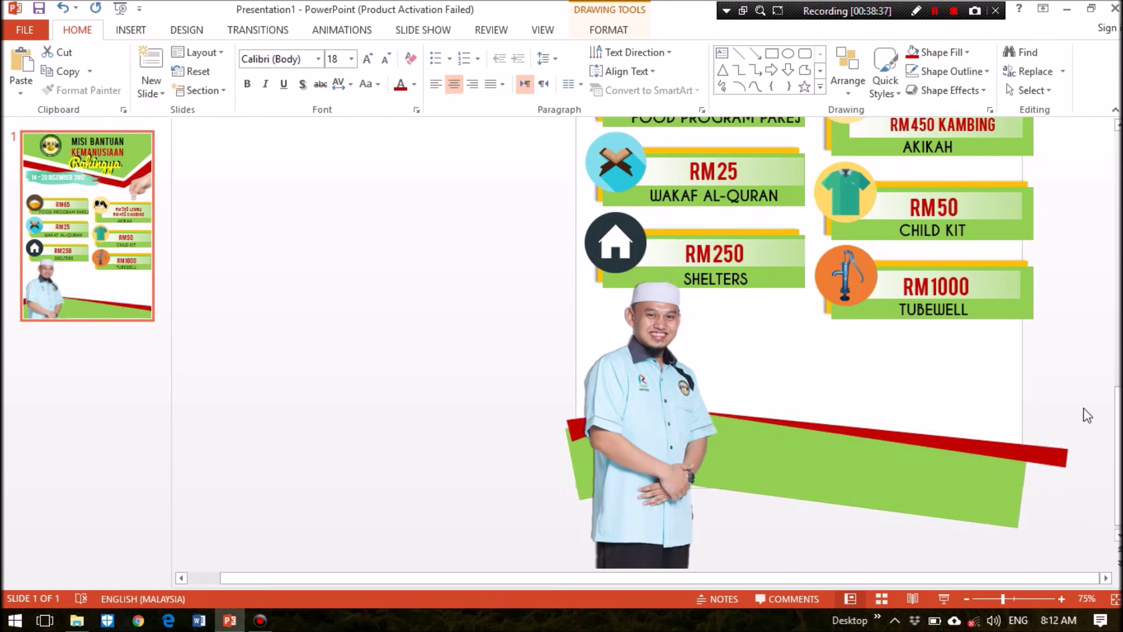
# Add a text box reading 'Sumbangan boleh disalurkan ke akaun berikut :' in sentence case.
pyautogui.click(131, 30)
pyautogui.moveTo(336, 231); pyautogui.dragTo(455, 251)
pyautogui.write('SUM')
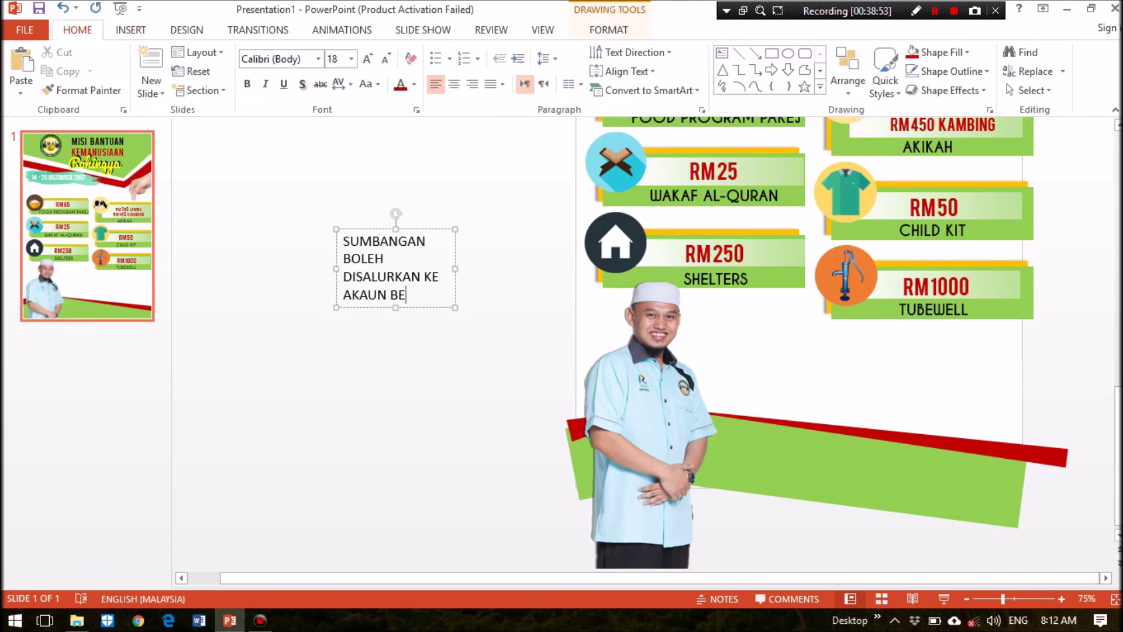
pyautogui.write('RIKUT')
pyautogui.hotkey('ctrl', 'a')
pyautogui.click(366, 84)
pyautogui.click(403, 105)
# Widen the text box so the line fits on one row, keeping it at 18 pt.
pyautogui.moveTo(455, 268); pyautogui.dragTo(628, 253)
pyautogui.moveTo(444, 283); pyautogui.dragTo(369, 326)
pyautogui.moveTo(555, 305); pyautogui.dragTo(879, 340)
pyautogui.hotkey('ctrl', 'a')
pyautogui.click(367, 59)
pyautogui.hotkey('ctrl', 'a')
pyautogui.click(386, 58)
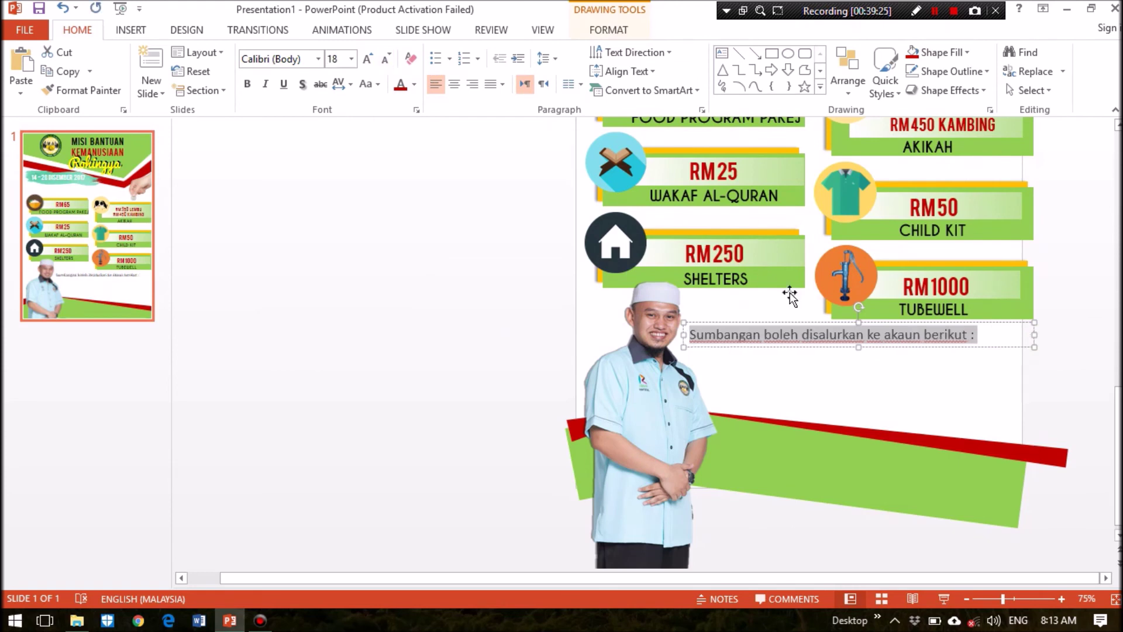
# Position the donation line beside the man, just below the TUBEWELL box.
pyautogui.click(983, 347)
pyautogui.moveTo(983, 350); pyautogui.dragTo(983, 350)
pyautogui.press('Up')
pyautogui.press('Up')
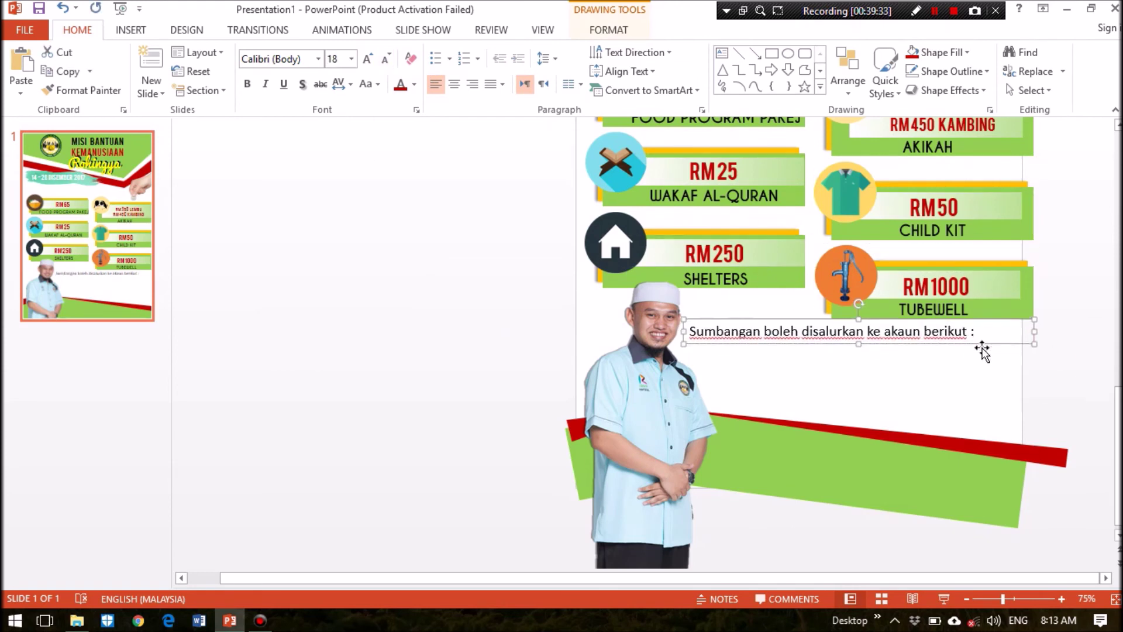
pyautogui.press('Up')
pyautogui.click(1080, 366)
pyautogui.click(130, 30)
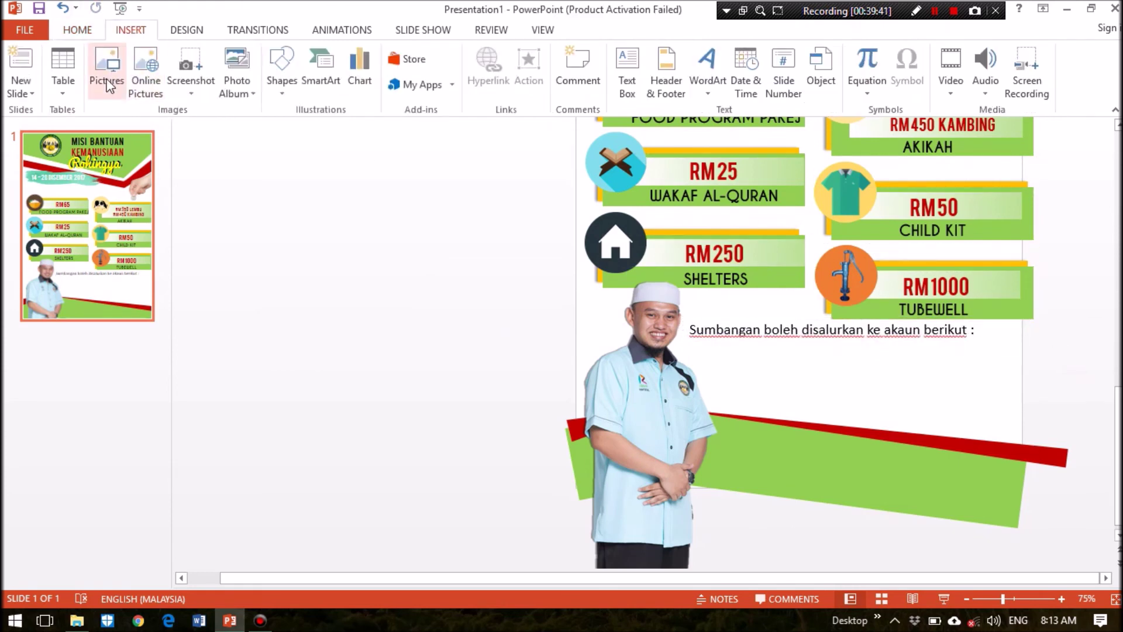
# Insert the Maybank logo picture from the poster images folder.
pyautogui.click(105, 67)
pyautogui.click(76, 220)
pyautogui.scroll(-5, 605, 124)
pyautogui.scroll(-5, 604, 124)
pyautogui.doubleClick(605, 124)
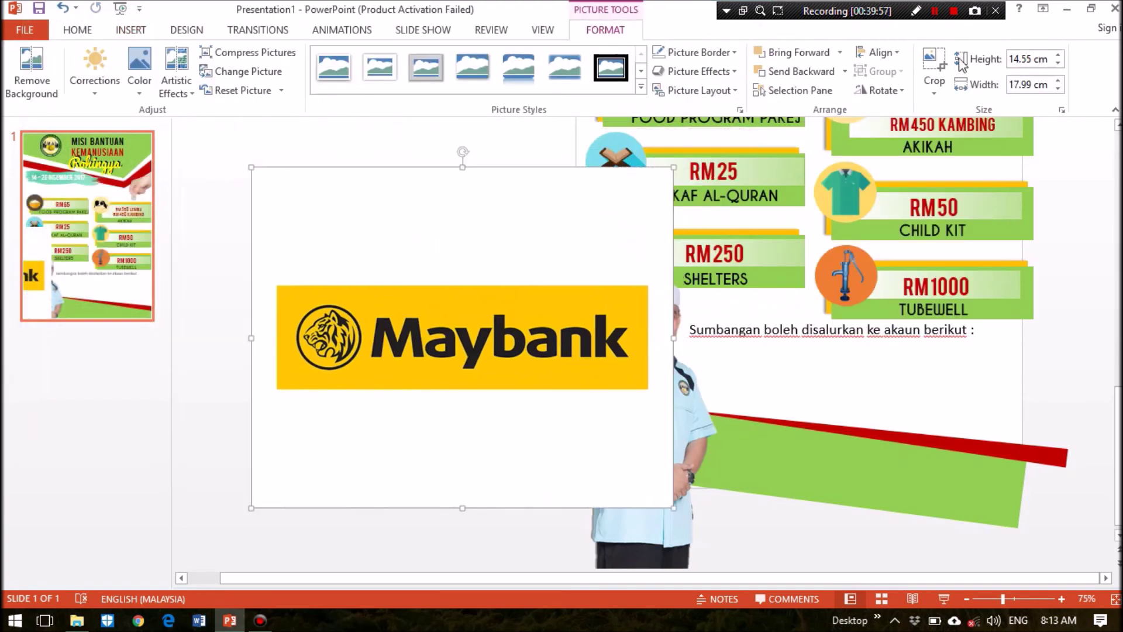
# Crop the picture to just the Maybank logo and shrink it under the donation line.
pyautogui.click(934, 70)
pyautogui.moveTo(460, 169); pyautogui.dragTo(461, 288)
pyautogui.moveTo(673, 397); pyautogui.dragTo(649, 398)
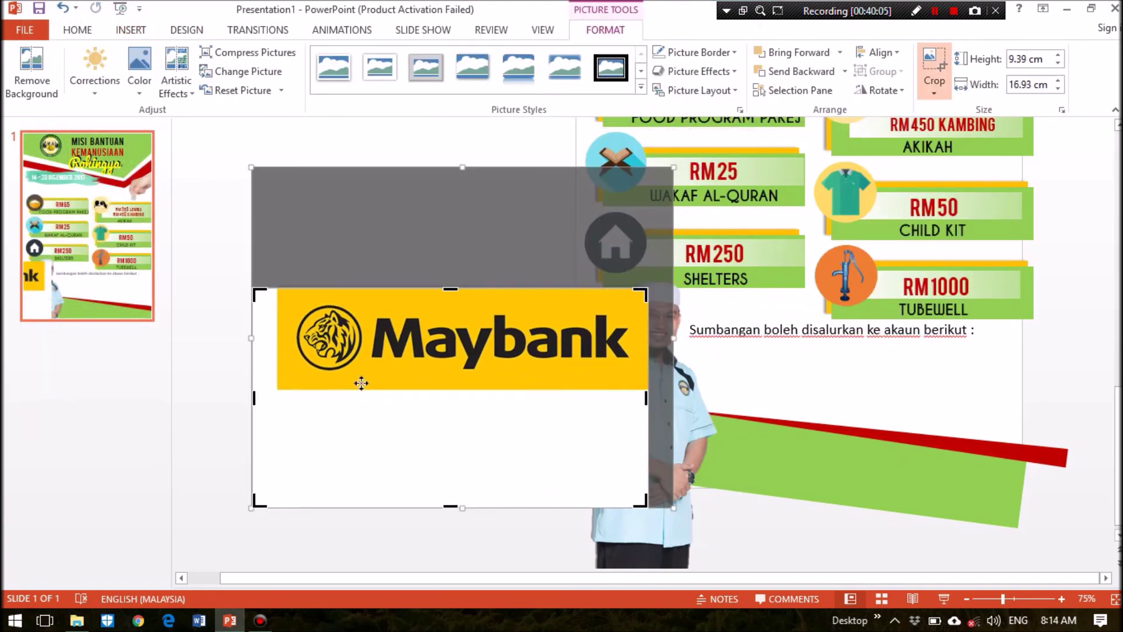
pyautogui.moveTo(252, 398); pyautogui.dragTo(285, 404)
pyautogui.moveTo(464, 506); pyautogui.dragTo(464, 389)
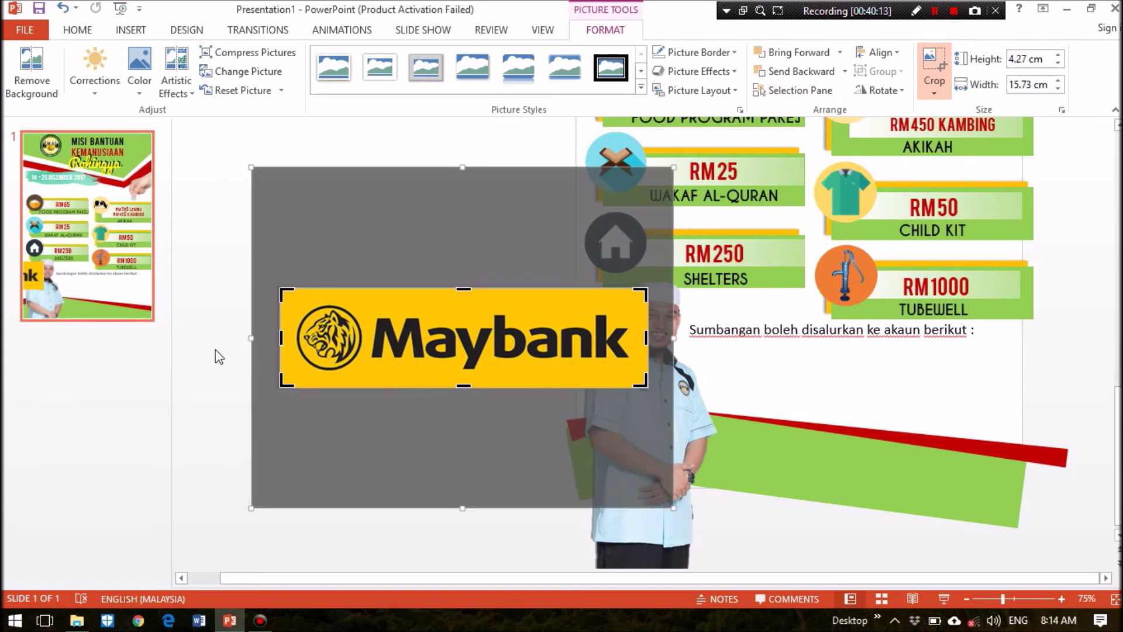
pyautogui.click(216, 356)
pyautogui.moveTo(565, 356); pyautogui.dragTo(966, 426)
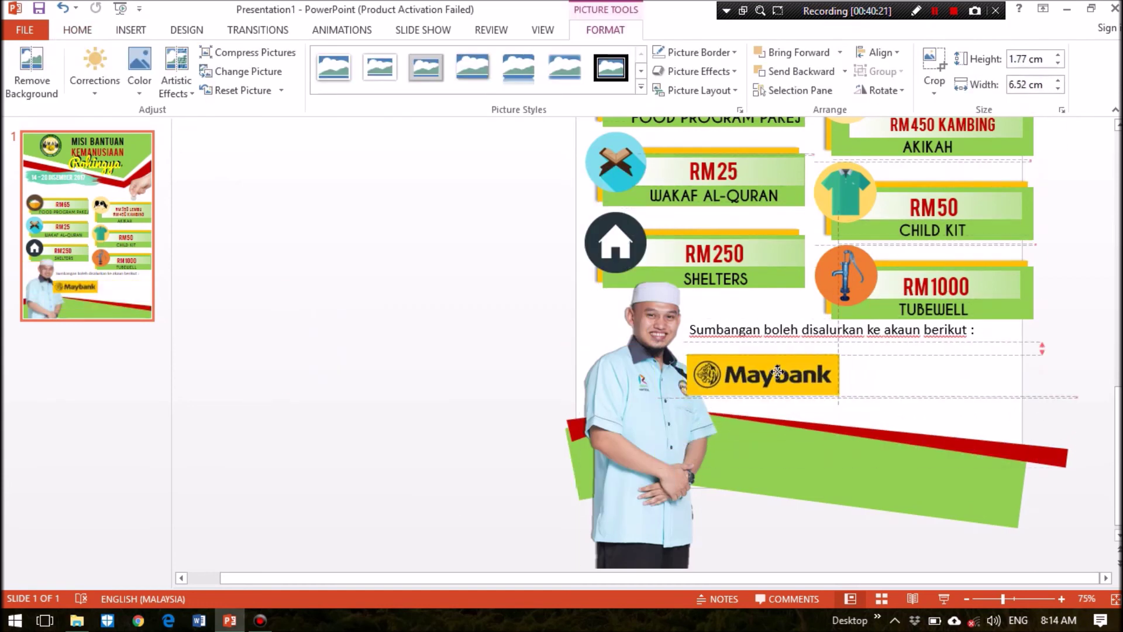
pyautogui.moveTo(967, 426); pyautogui.dragTo(845, 380)
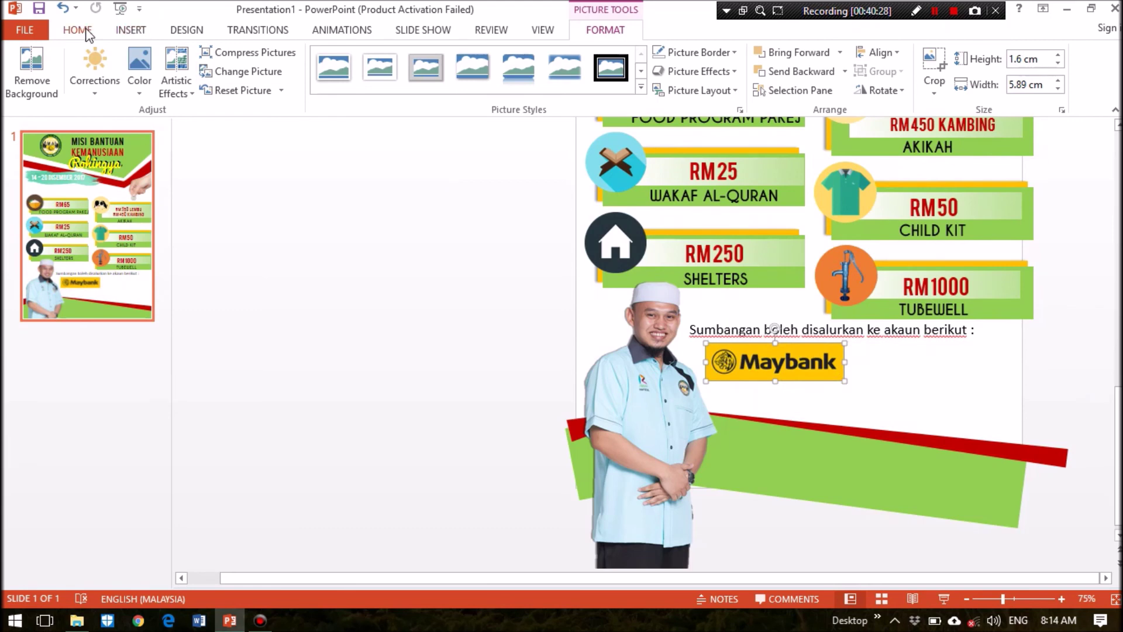
# Draw a rectangle and fill it red.
pyautogui.click(88, 36)
pyautogui.click(130, 30)
pyautogui.click(298, 80)
pyautogui.click(284, 183)
pyautogui.moveTo(249, 265); pyautogui.dragTo(495, 315)
pyautogui.click(385, 53)
# Narrow the red bar and place it to the right of the Maybank logo.
pyautogui.moveTo(372, 290)
pyautogui.mouseDown()
pyautogui.moveTo(946, 358)
pyautogui.moveTo(948, 380)
pyautogui.mouseUp()
pyautogui.moveTo(1072, 361); pyautogui.dragTo(973, 361)
pyautogui.moveTo(900, 344); pyautogui.dragTo(917, 344)
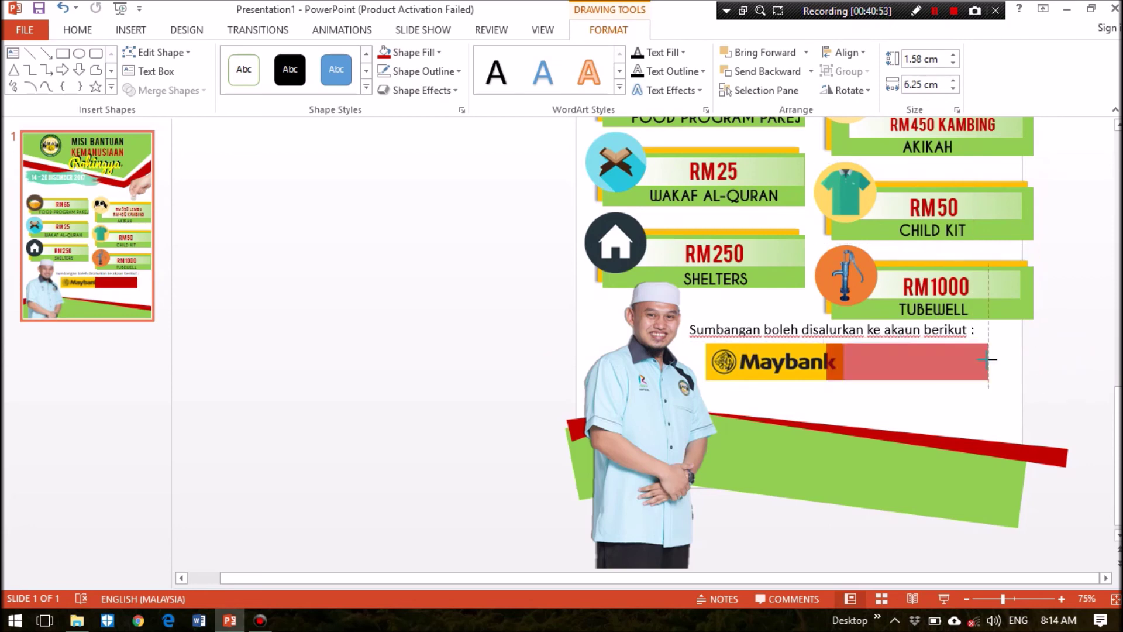
pyautogui.click(775, 362)
pyautogui.click(959, 398)
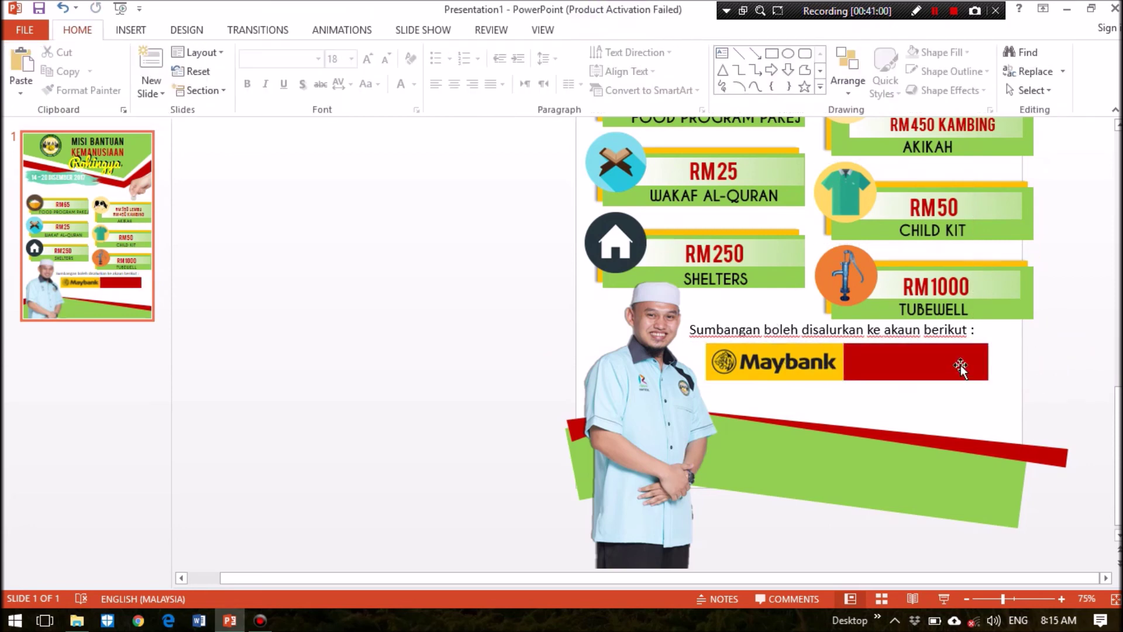
# Add a text box with the bank account number, centred, in white Bebas font.
pyautogui.click(130, 30)
pyautogui.moveTo(322, 202); pyautogui.dragTo(494, 225)
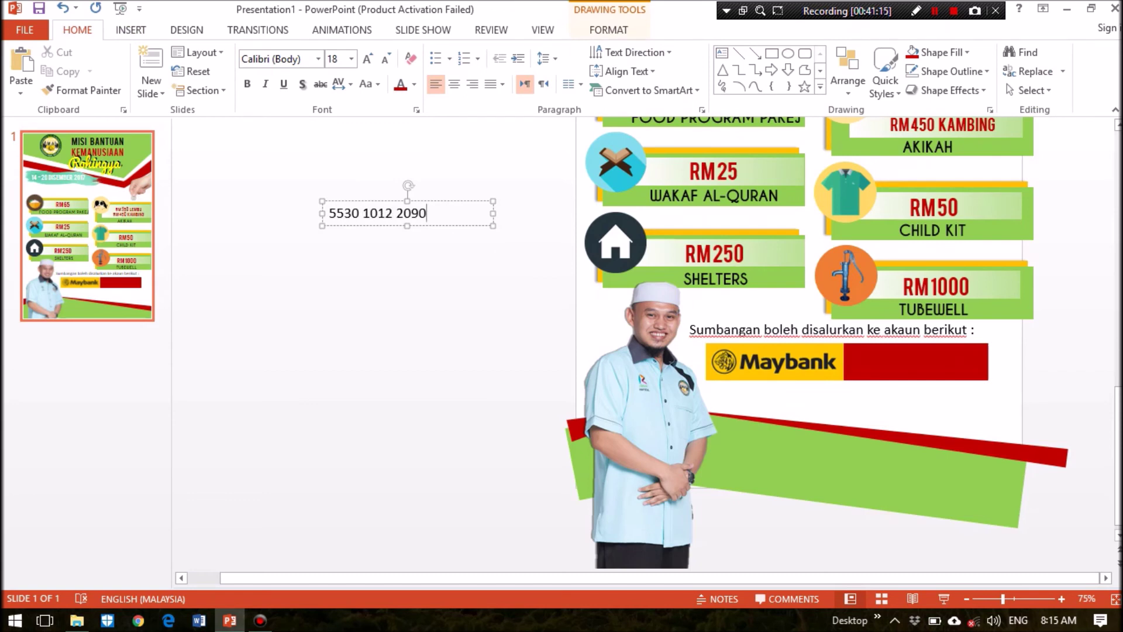
pyautogui.hotkey('ctrl', 'a')
pyautogui.hotkey('ctrl', 'e')
pyautogui.click(277, 59)
pyautogui.write('Bebas')
pyautogui.click(413, 84)
pyautogui.click(399, 122)
# Place the account number on the red bar, group its digits and enlarge it to 24 pt.
pyautogui.moveTo(454, 226); pyautogui.dragTo(962, 377)
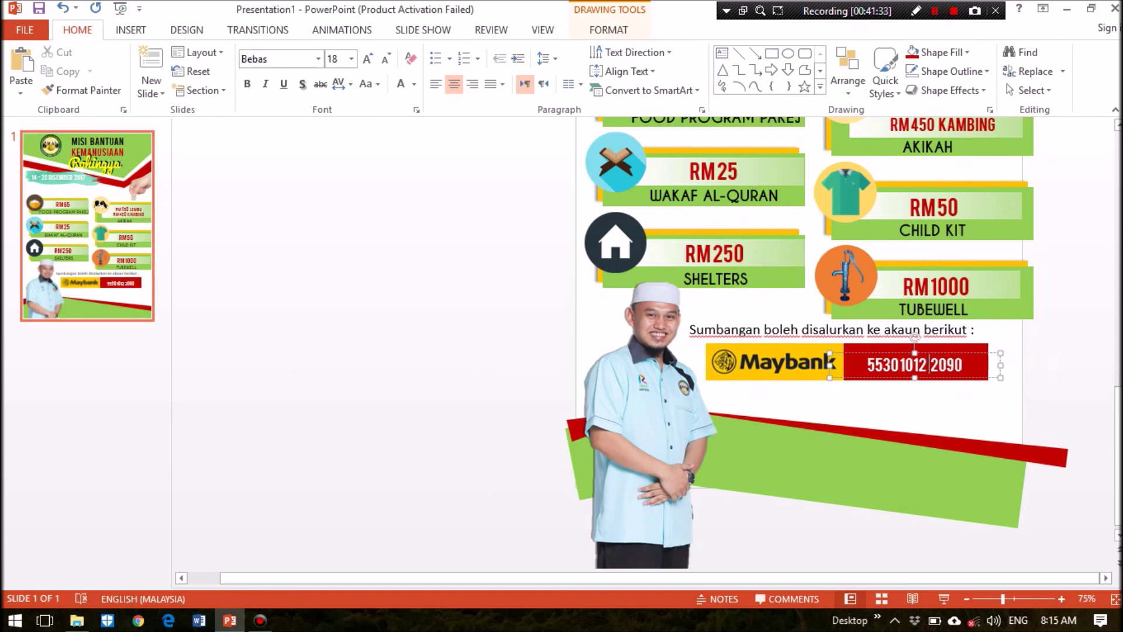
pyautogui.click(895, 365)
pyautogui.click(368, 58)
pyautogui.click(367, 58)
pyautogui.click(942, 353)
pyautogui.moveTo(942, 353); pyautogui.dragTo(942, 348)
# Merge the Maybank logo and account number into one picture via cut and Paste as Picture.
pyautogui.click(776, 377)
pyautogui.keyDown('shift'); pyautogui.click(867, 380); pyautogui.keyUp('shift')
pyautogui.hotkey('ctrl', 'x')
pyautogui.rightClick(409, 258)
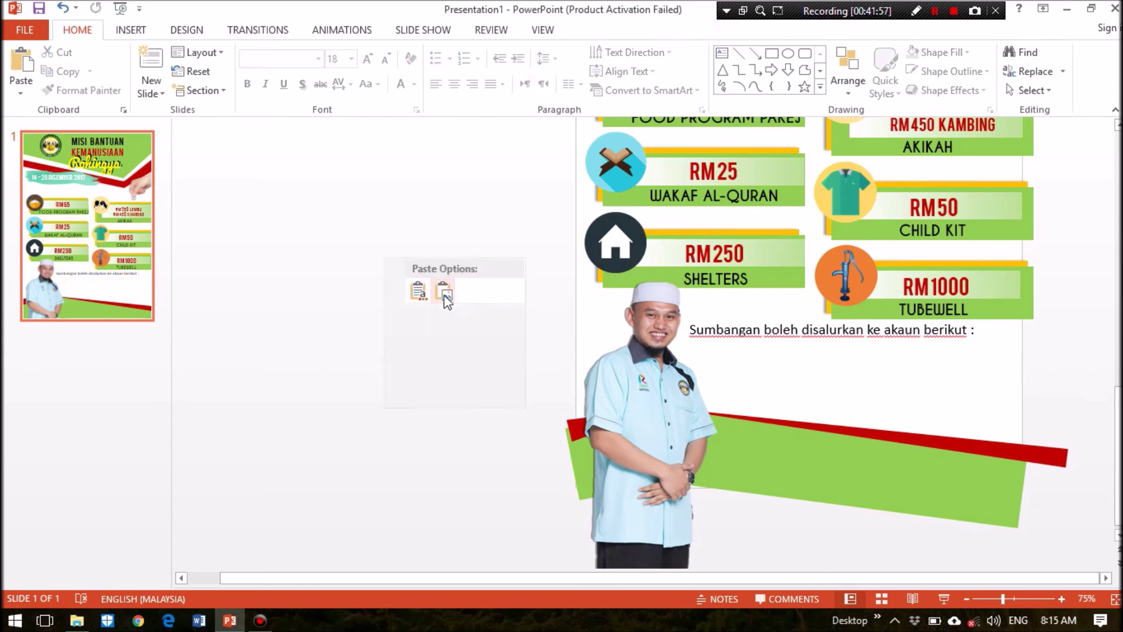
pyautogui.click(444, 294)
pyautogui.moveTo(803, 176); pyautogui.dragTo(867, 420)
# Move the combined Maybank bar up below the donation line and give it an outer shadow.
pyautogui.click(860, 351)
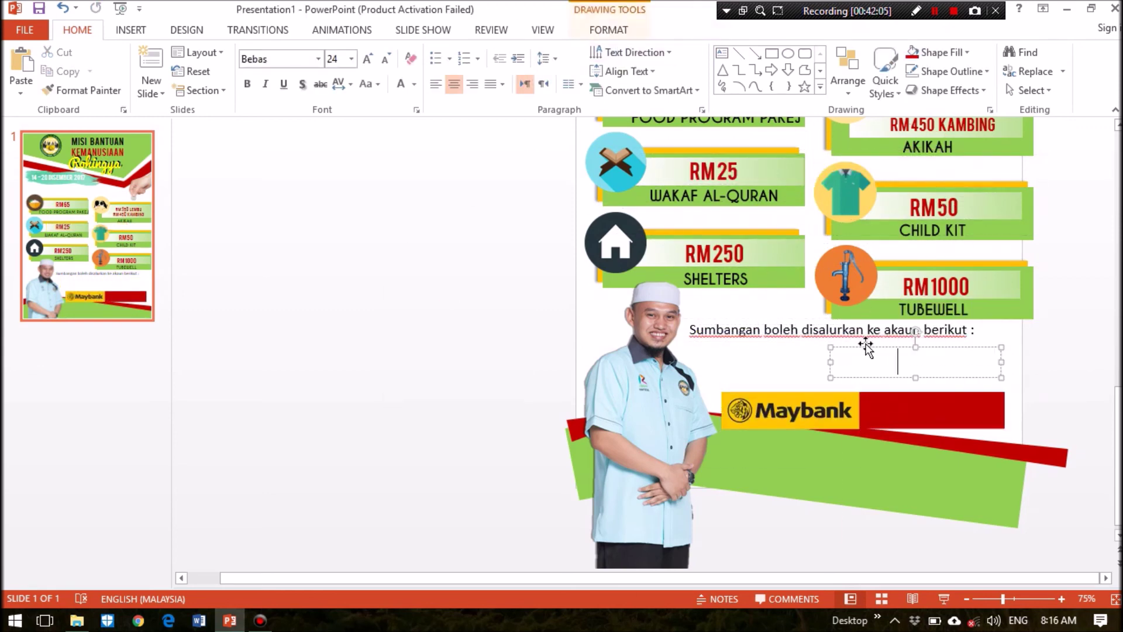
pyautogui.click(608, 30)
pyautogui.click(806, 52)
pyautogui.click(801, 93)
pyautogui.moveTo(855, 420); pyautogui.dragTo(839, 373)
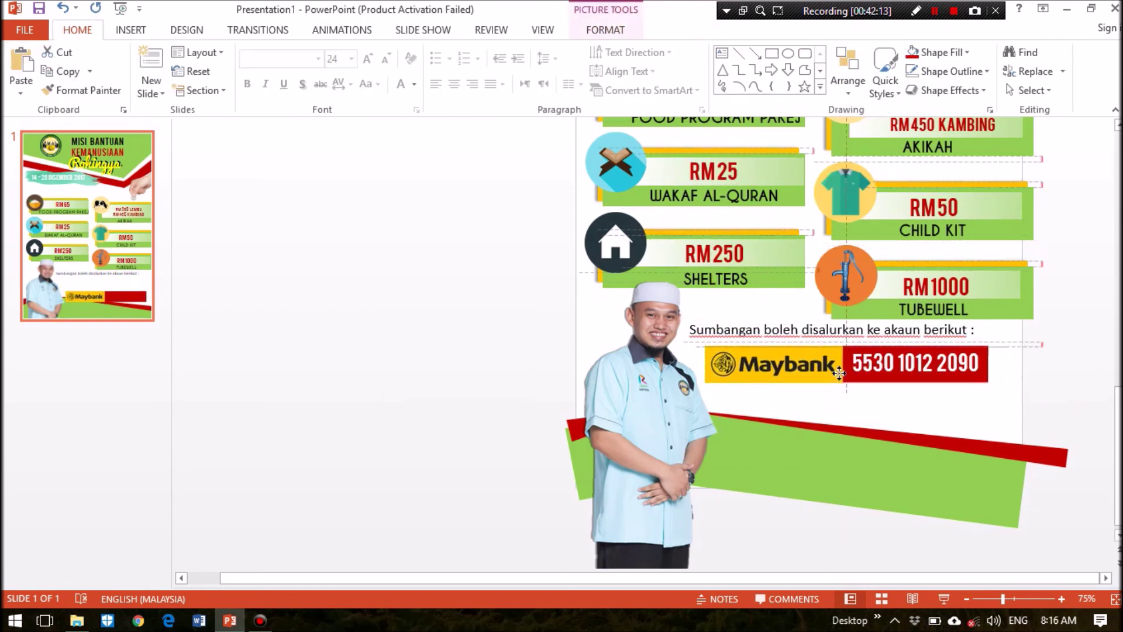
pyautogui.click(622, 31)
pyautogui.click(690, 70)
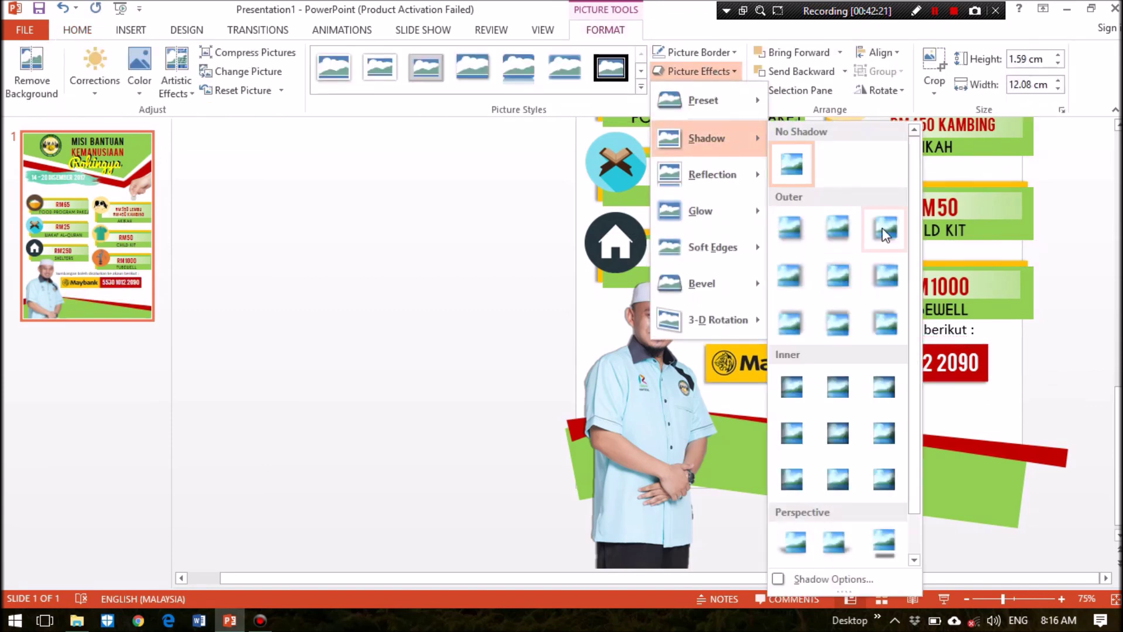
pyautogui.click(1090, 386)
# Draw a new text box for the contact line.
pyautogui.click(130, 30)
pyautogui.click(657, 53)
pyautogui.moveTo(275, 238); pyautogui.dragTo(386, 275)
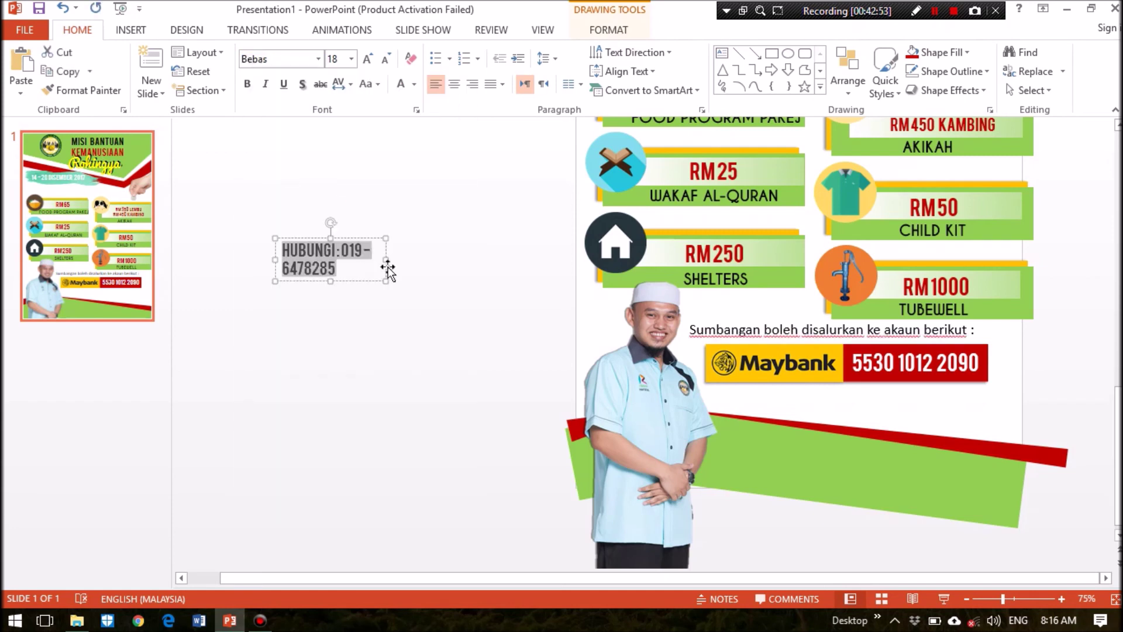
# Place the HUBUNGI phone line under the Maybank bar and draw a box for the signatory details.
pyautogui.moveTo(391, 263)
pyautogui.mouseDown()
pyautogui.moveTo(826, 413)
pyautogui.moveTo(875, 400)
pyautogui.mouseUp()
pyautogui.click(406, 381)
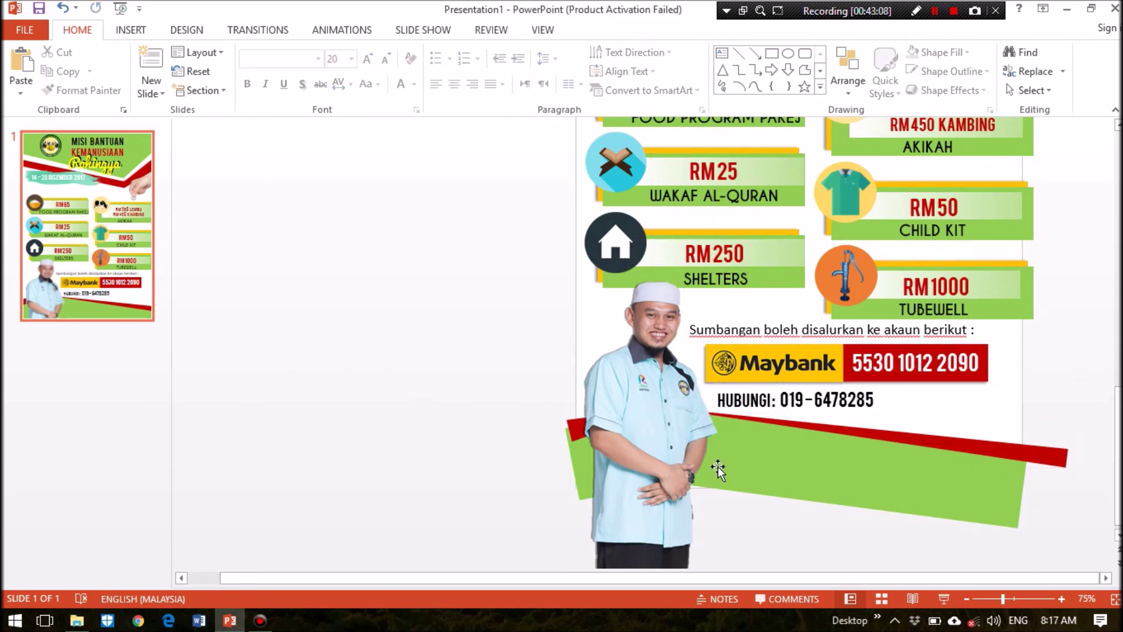
pyautogui.click(132, 30)
pyautogui.click(627, 76)
pyautogui.moveTo(265, 249); pyautogui.dragTo(525, 345)
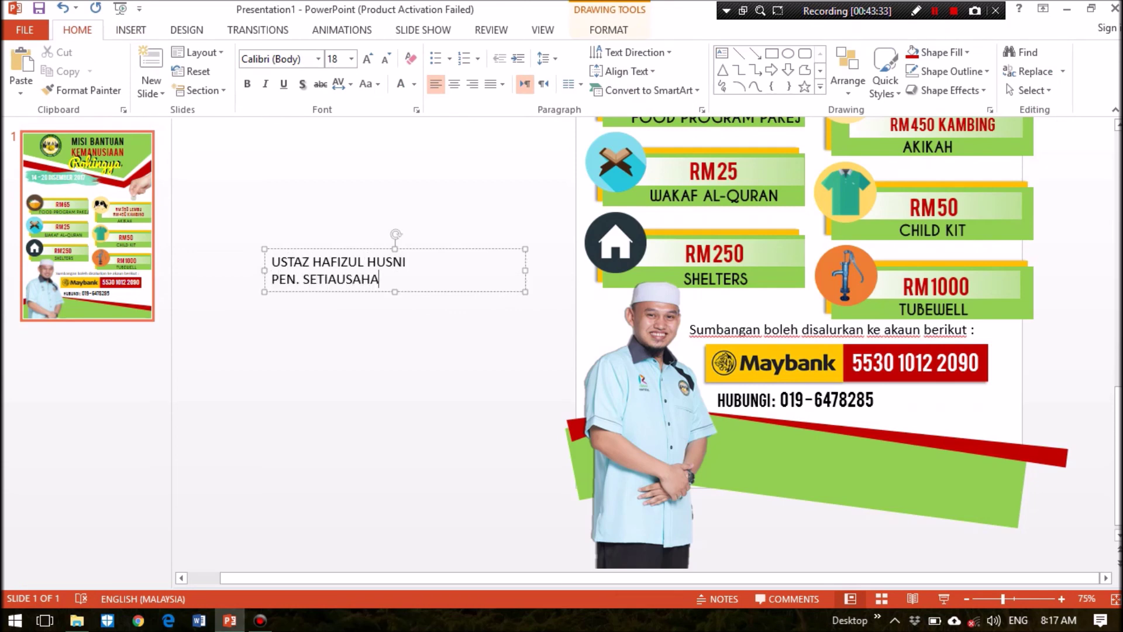
# Format the signatory text as Capitalize Each Word, bold Caviar Dreams, widening its box.
pyautogui.moveTo(525, 281); pyautogui.dragTo(556, 281)
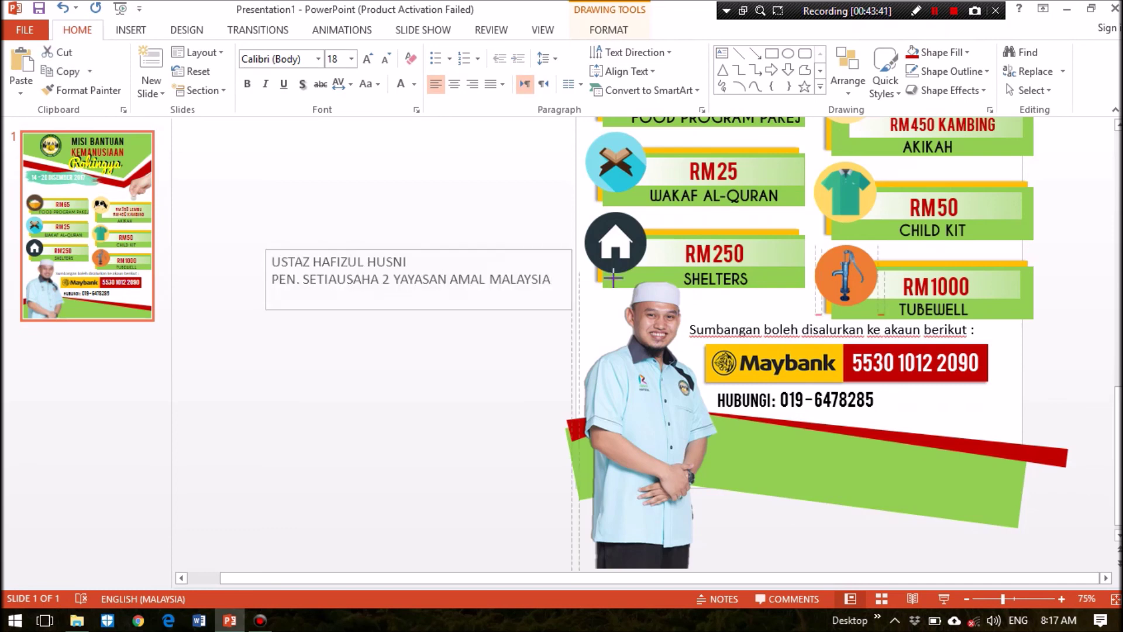
pyautogui.hotkey('ctrl', 'a')
pyautogui.click(374, 85)
pyautogui.click(391, 166)
pyautogui.click(318, 58)
pyautogui.click(304, 109)
pyautogui.moveTo(557, 271); pyautogui.dragTo(607, 279)
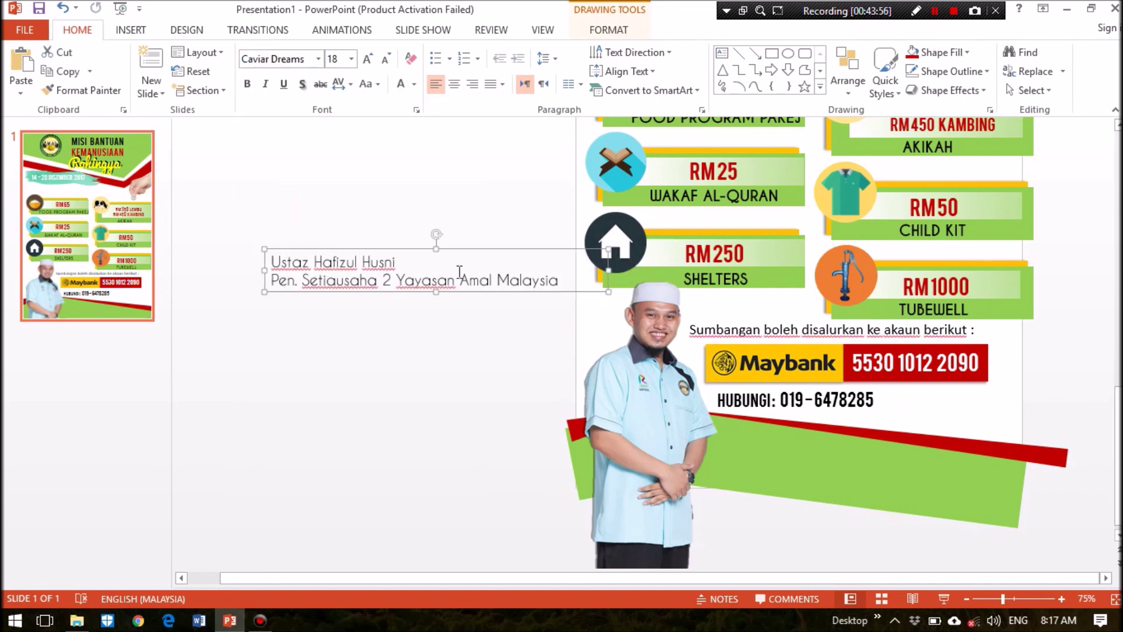
pyautogui.hotkey('ctrl', 'a')
pyautogui.hotkey('ctrl', 'b')
# Move the signatory text onto the green footer banner at 16 pt and preview the poster.
pyautogui.moveTo(498, 290)
pyautogui.mouseDown()
pyautogui.moveTo(913, 470)
pyautogui.moveTo(951, 465)
pyautogui.mouseUp()
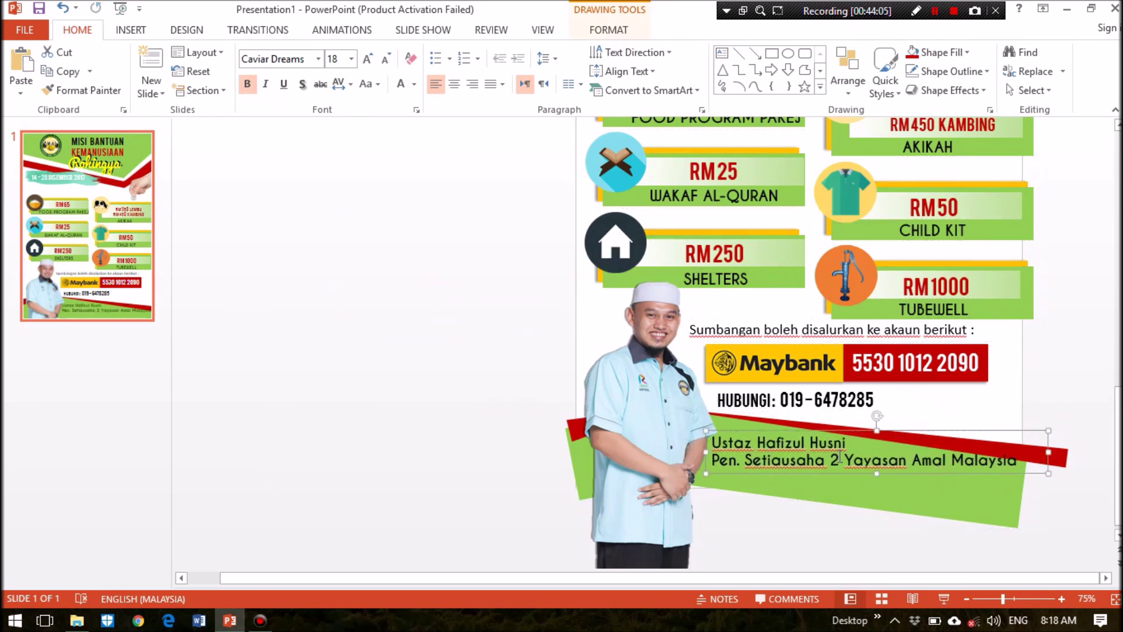
pyautogui.click(386, 58)
pyautogui.moveTo(898, 472); pyautogui.dragTo(904, 475)
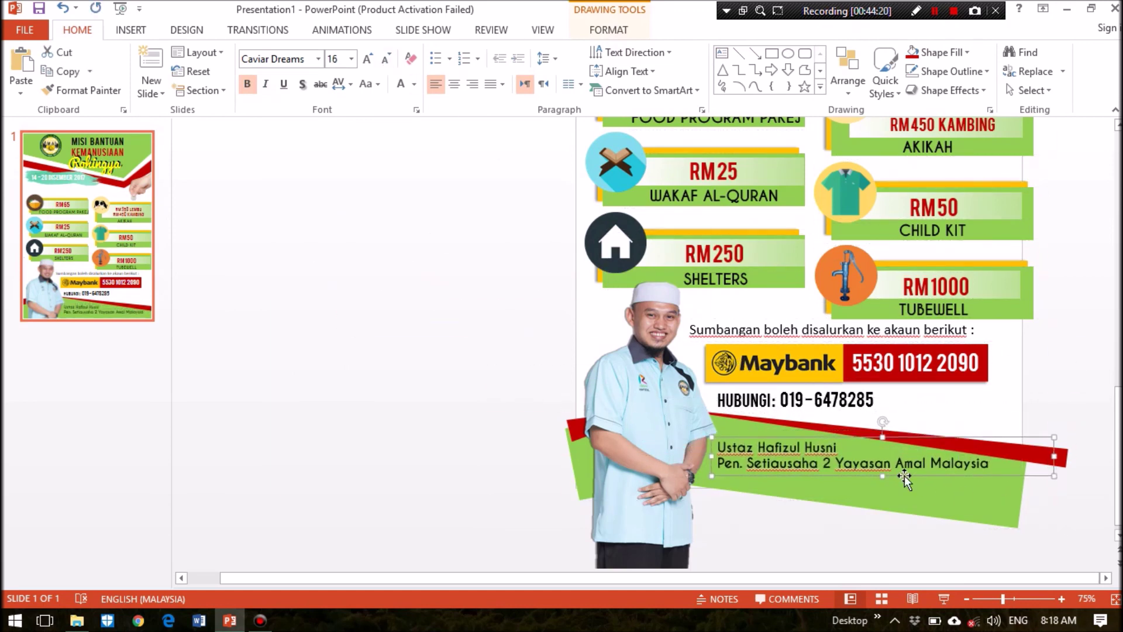
pyautogui.click(943, 598)
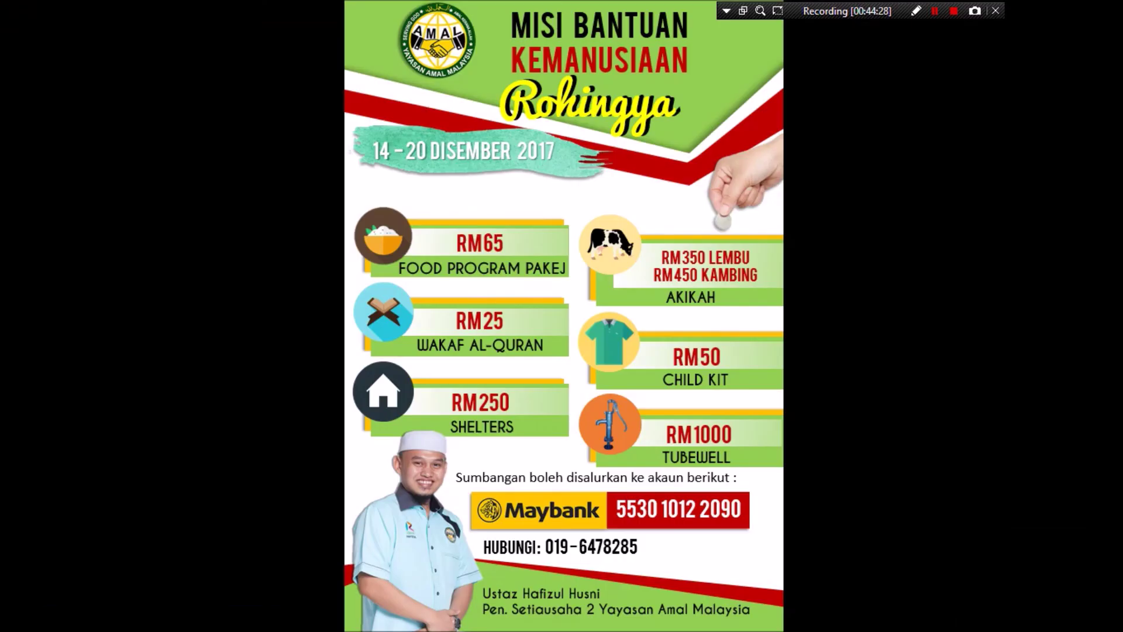
pyautogui.press('Escape')
pyautogui.click(135, 36)
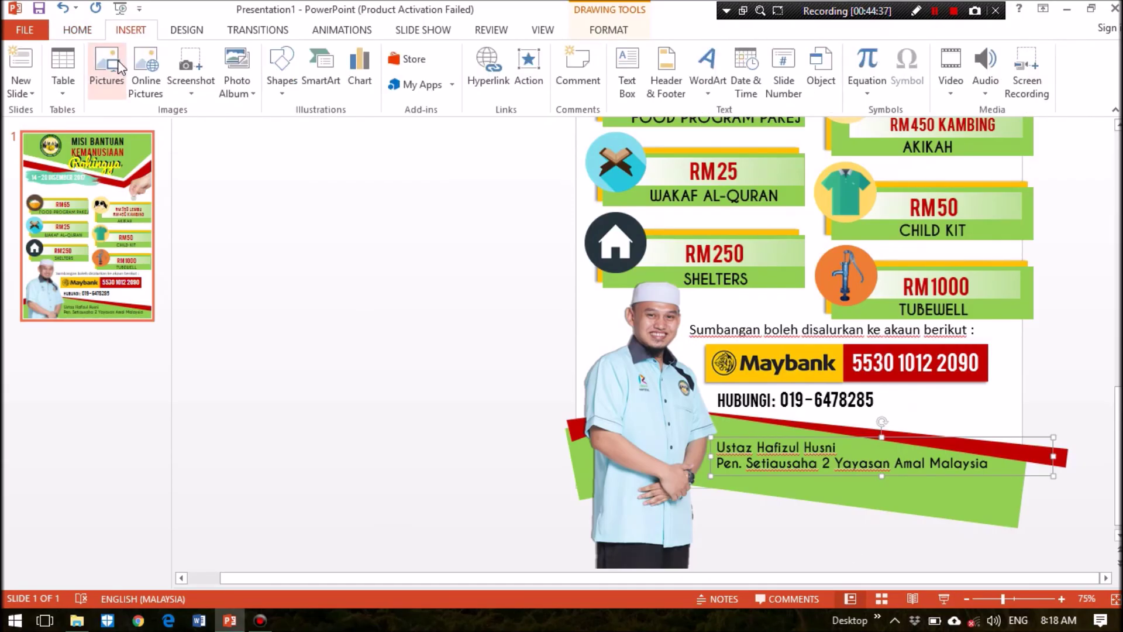
# Insert the footer skg picture, crop it to the mosque logo and place it at bottom right.
pyautogui.click(105, 76)
pyautogui.click(82, 260)
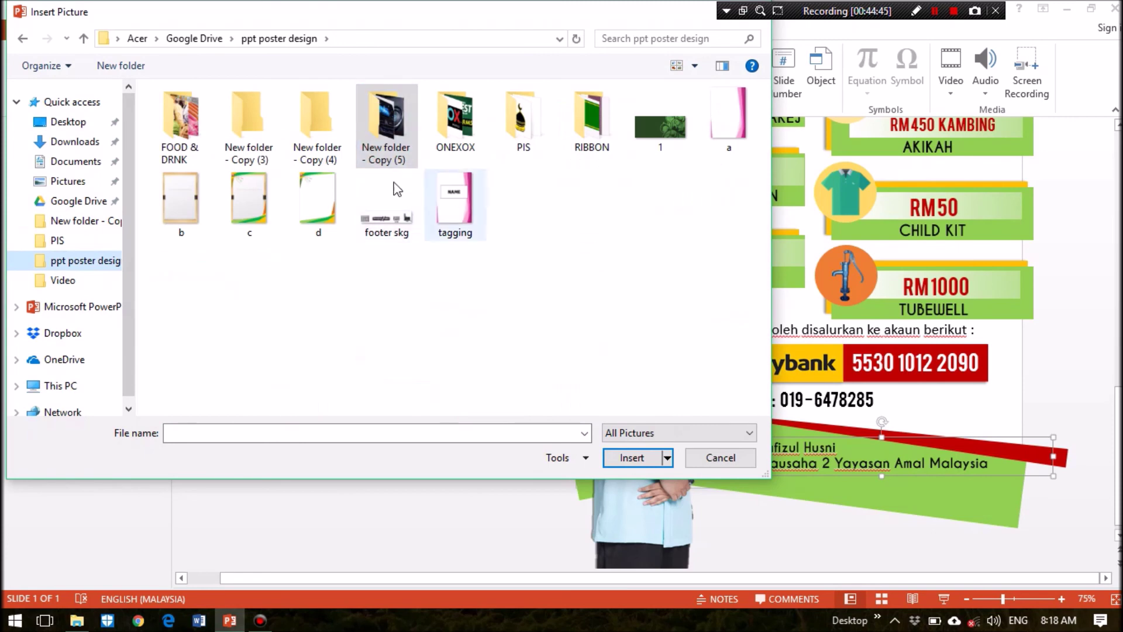
pyautogui.doubleClick(386, 216)
pyautogui.moveTo(576, 165); pyautogui.dragTo(955, 166)
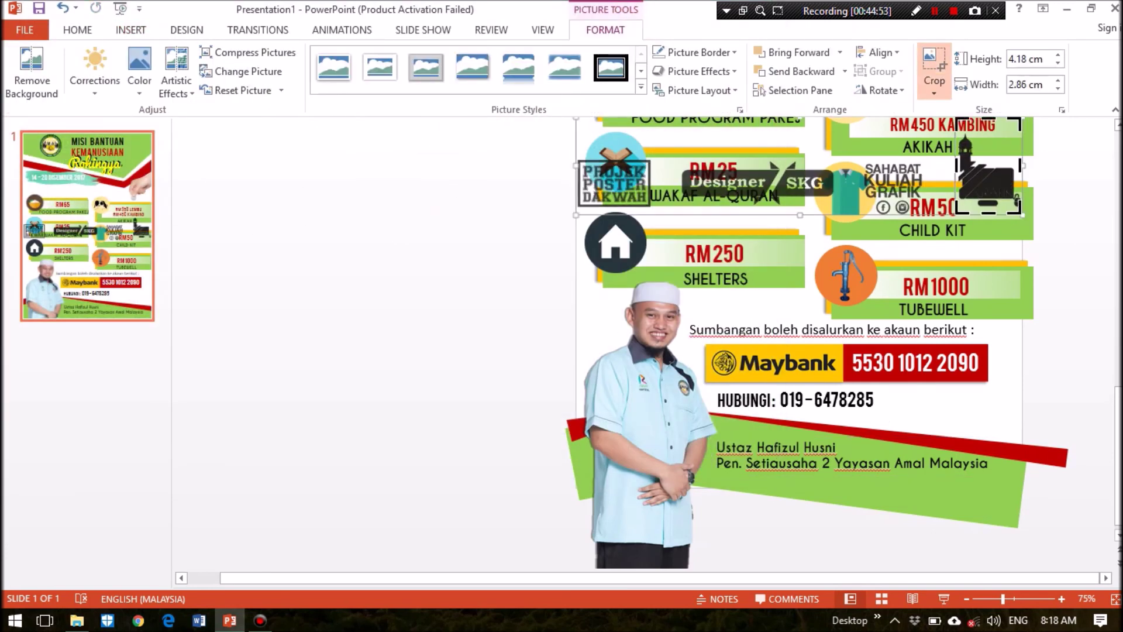
pyautogui.moveTo(1022, 116); pyautogui.dragTo(1022, 361)
pyautogui.moveTo(986, 416)
pyautogui.mouseDown()
pyautogui.moveTo(1001, 395)
pyautogui.moveTo(995, 415)
pyautogui.mouseUp()
pyautogui.click(1050, 421)
# Add a 'Design By :' text box in capitalized words and shrink it to 12 pt.
pyautogui.click(128, 30)
pyautogui.click(626, 89)
pyautogui.click(266, 279)
pyautogui.write('DESING')
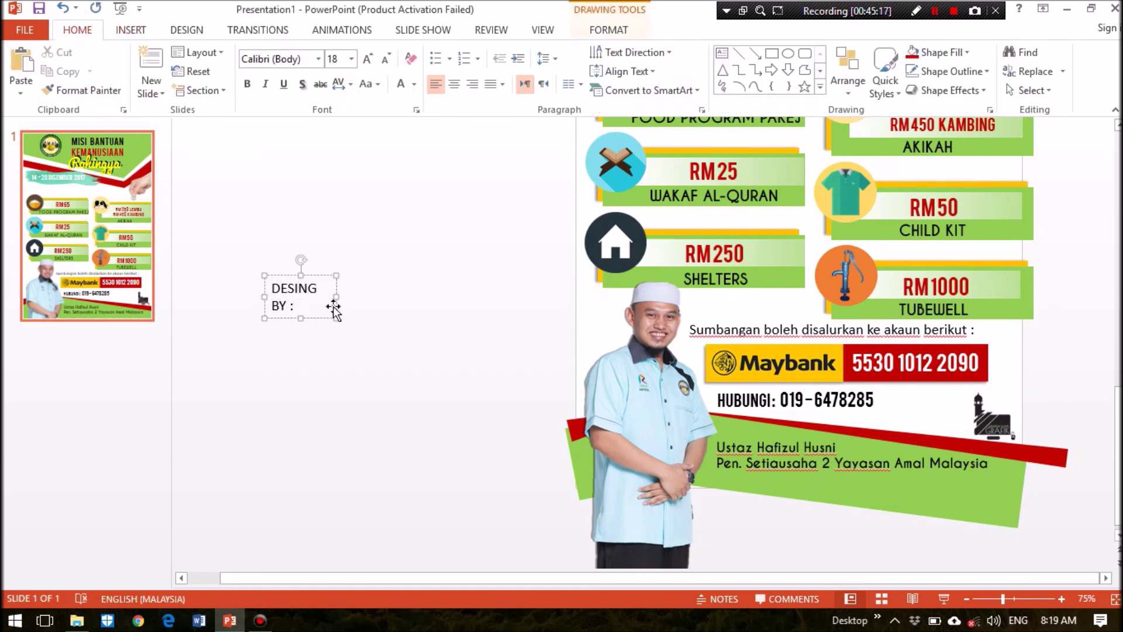
pyautogui.click(311, 281)
pyautogui.click(376, 83)
pyautogui.click(384, 170)
pyautogui.click(329, 291)
pyautogui.hotkey('ctrl', 'a')
pyautogui.click(386, 59)
# Position the Design By credit beside the mosque logo and preview the finished poster.
pyautogui.moveTo(495, 318); pyautogui.dragTo(1018, 404)
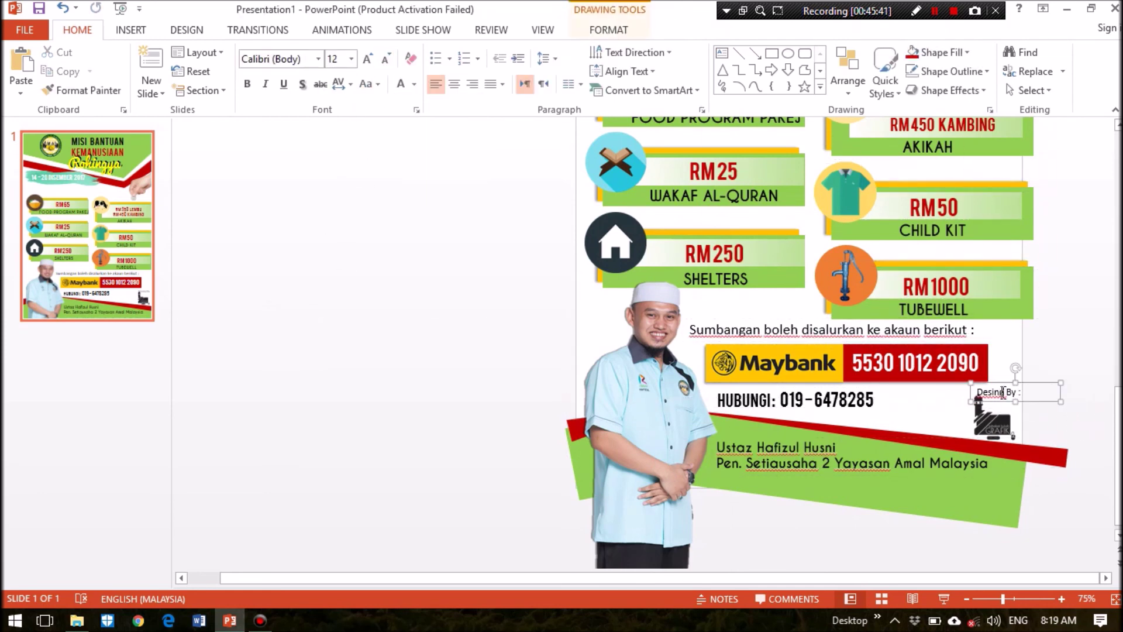
pyautogui.write('n')
pyautogui.moveTo(999, 399); pyautogui.dragTo(998, 395)
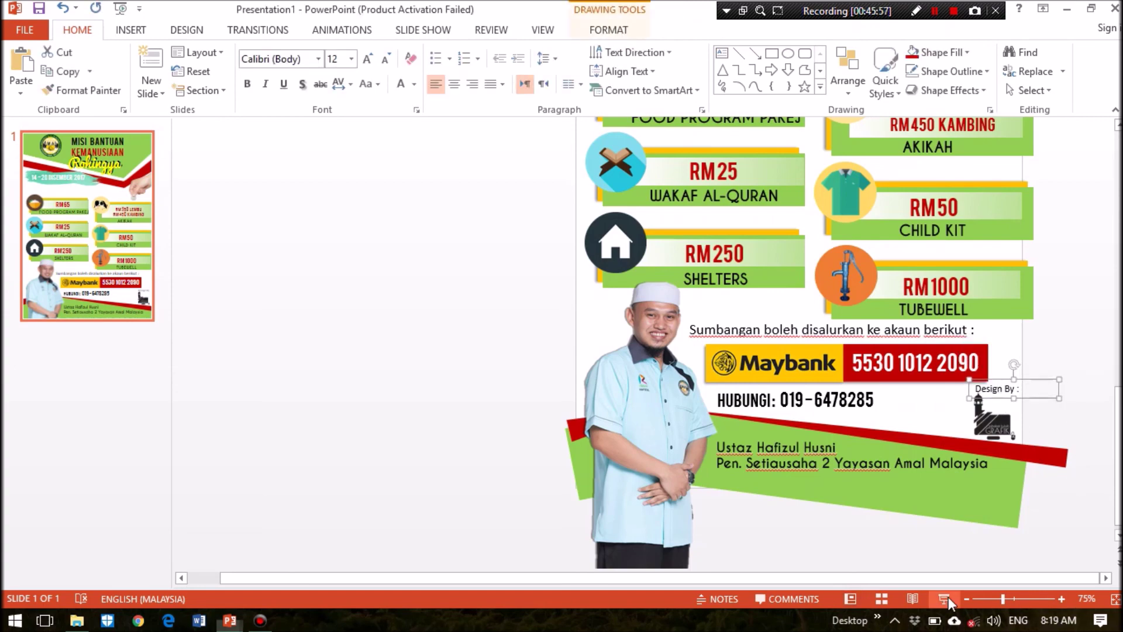
pyautogui.click(944, 598)
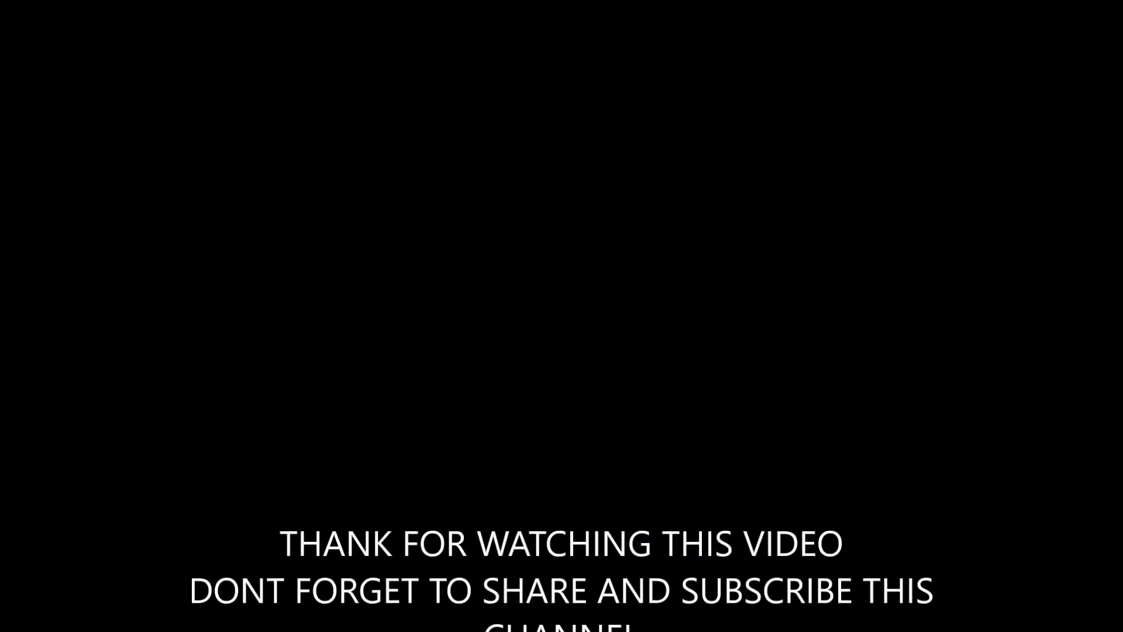